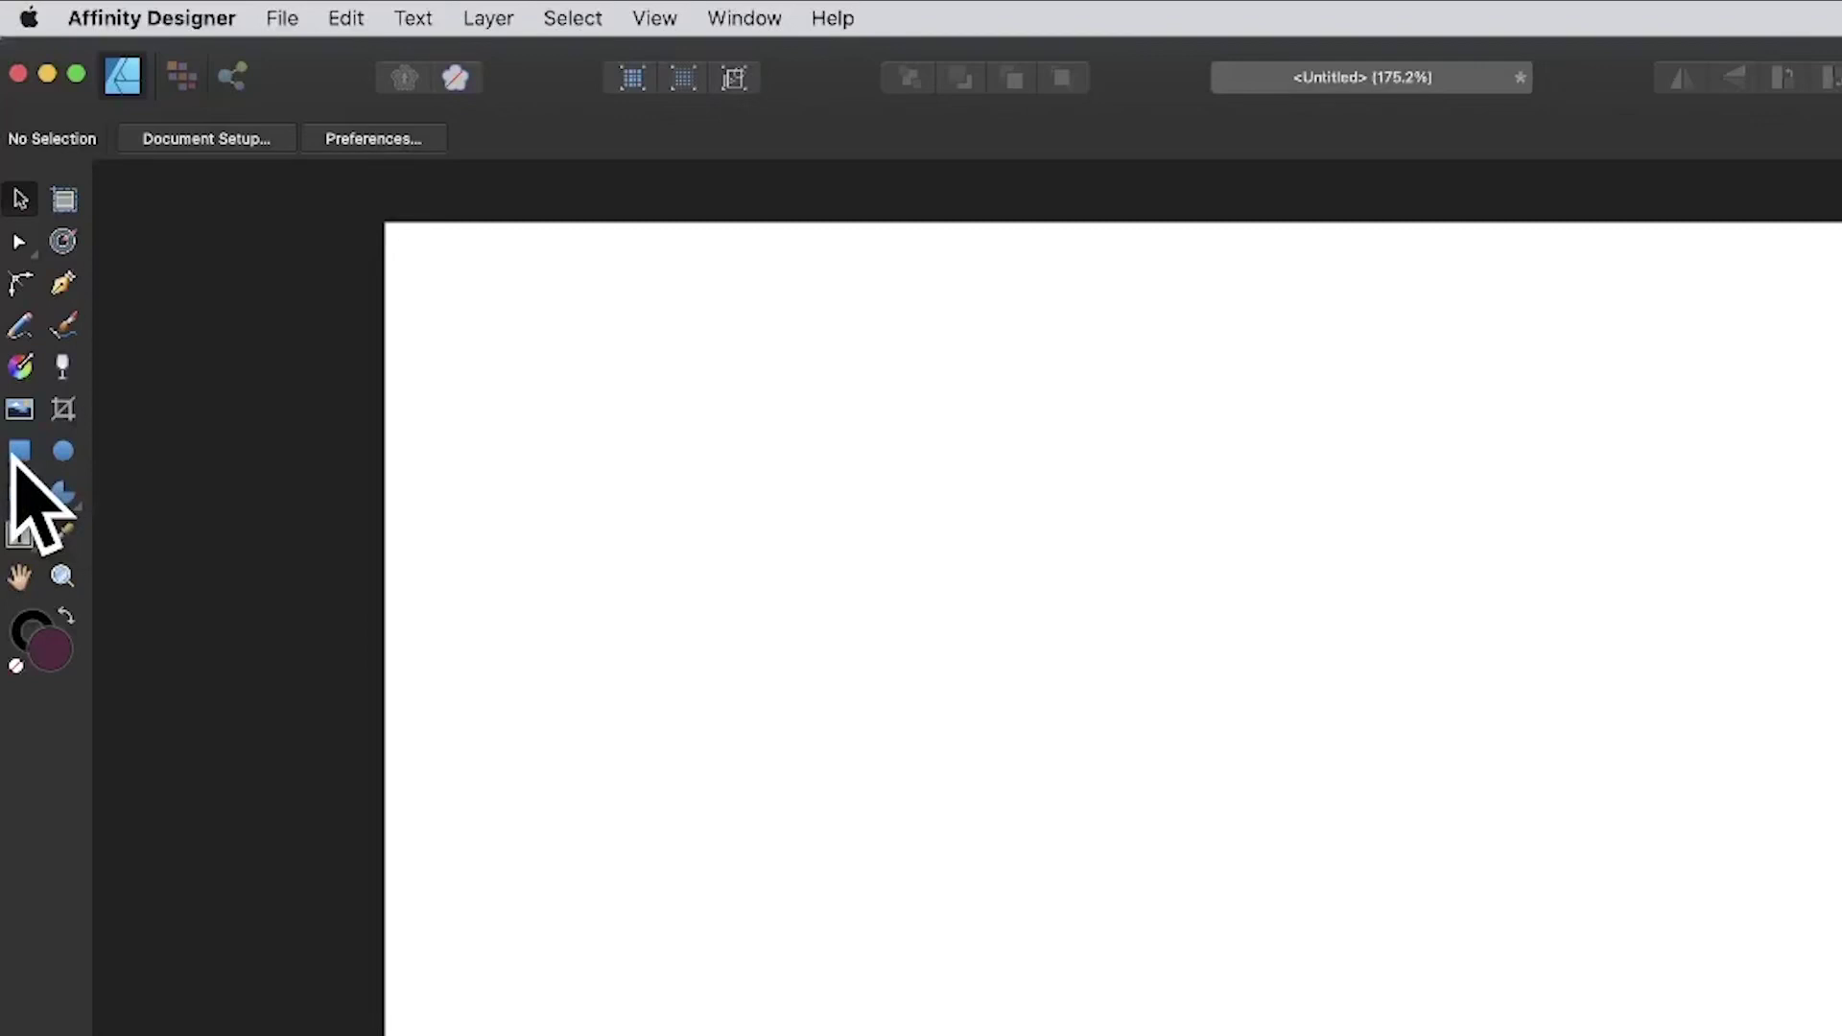
Draw a tall dark purple bar and a circle to its right
left_click(19, 451)
left_click_drag(872, 379, 1086, 1035)
left_click(62, 451)
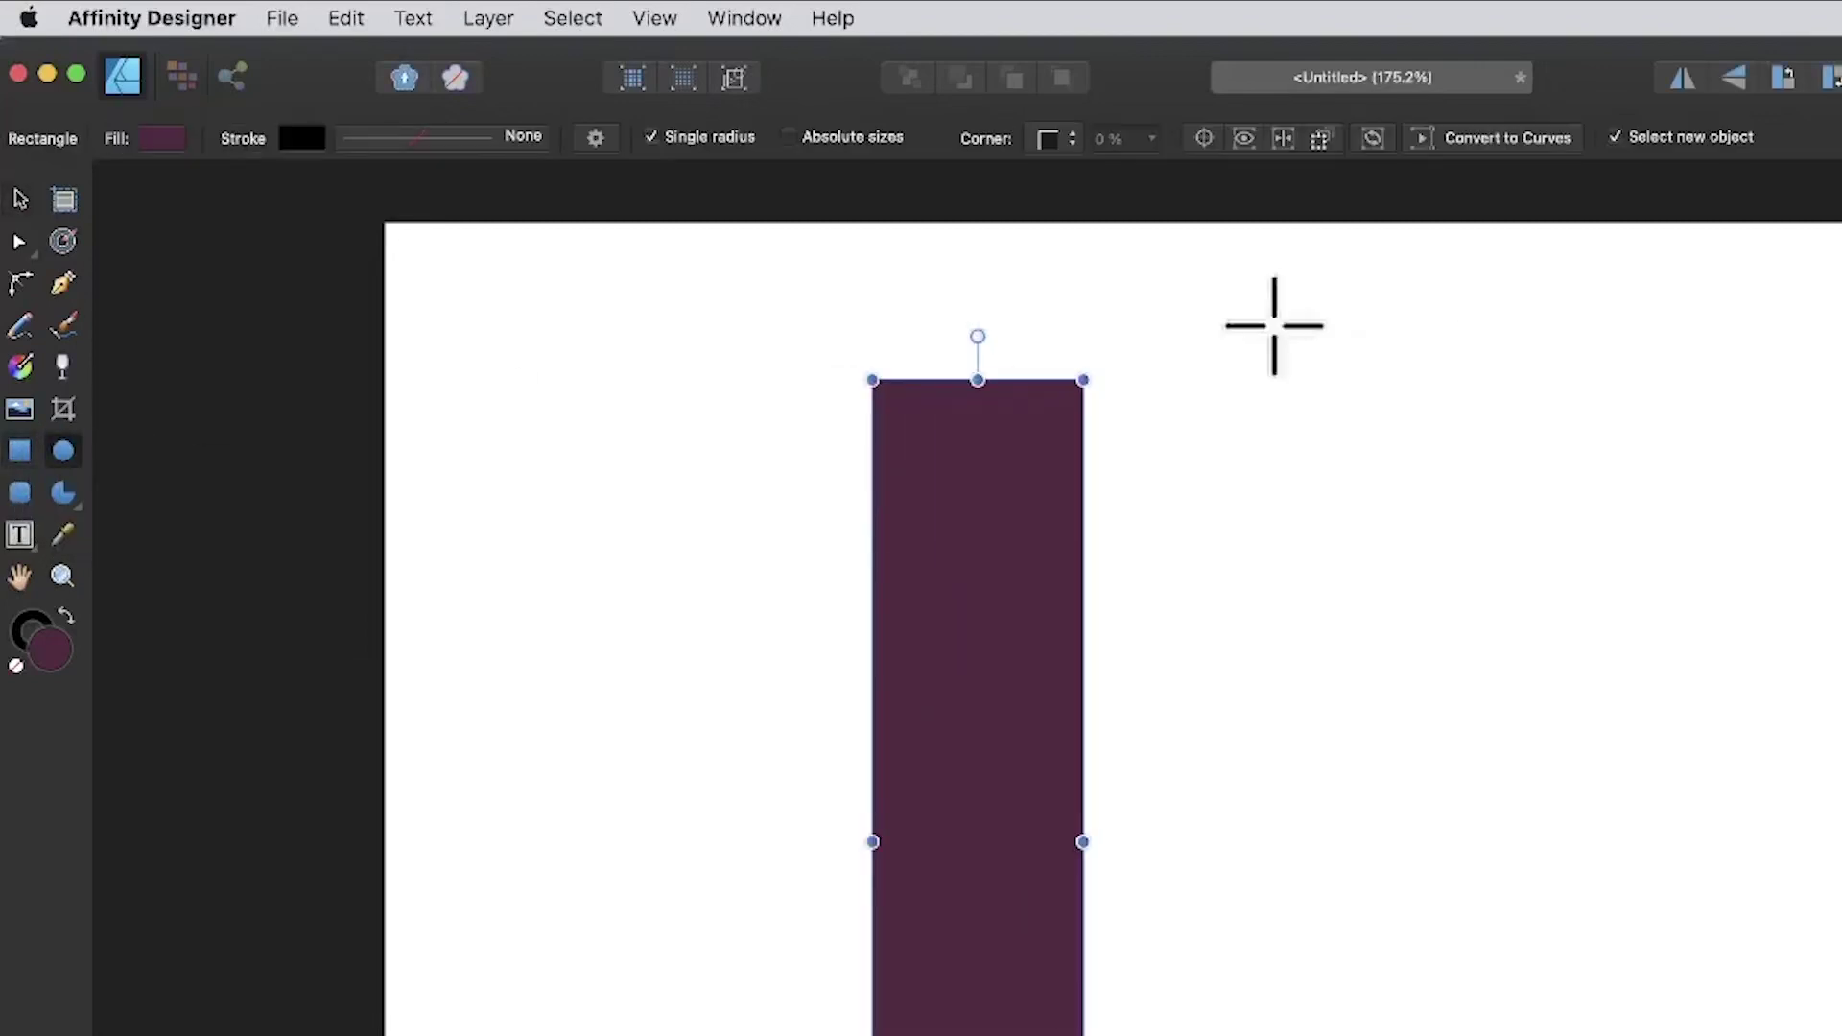
left_click_drag(1221, 319, 1734, 841)
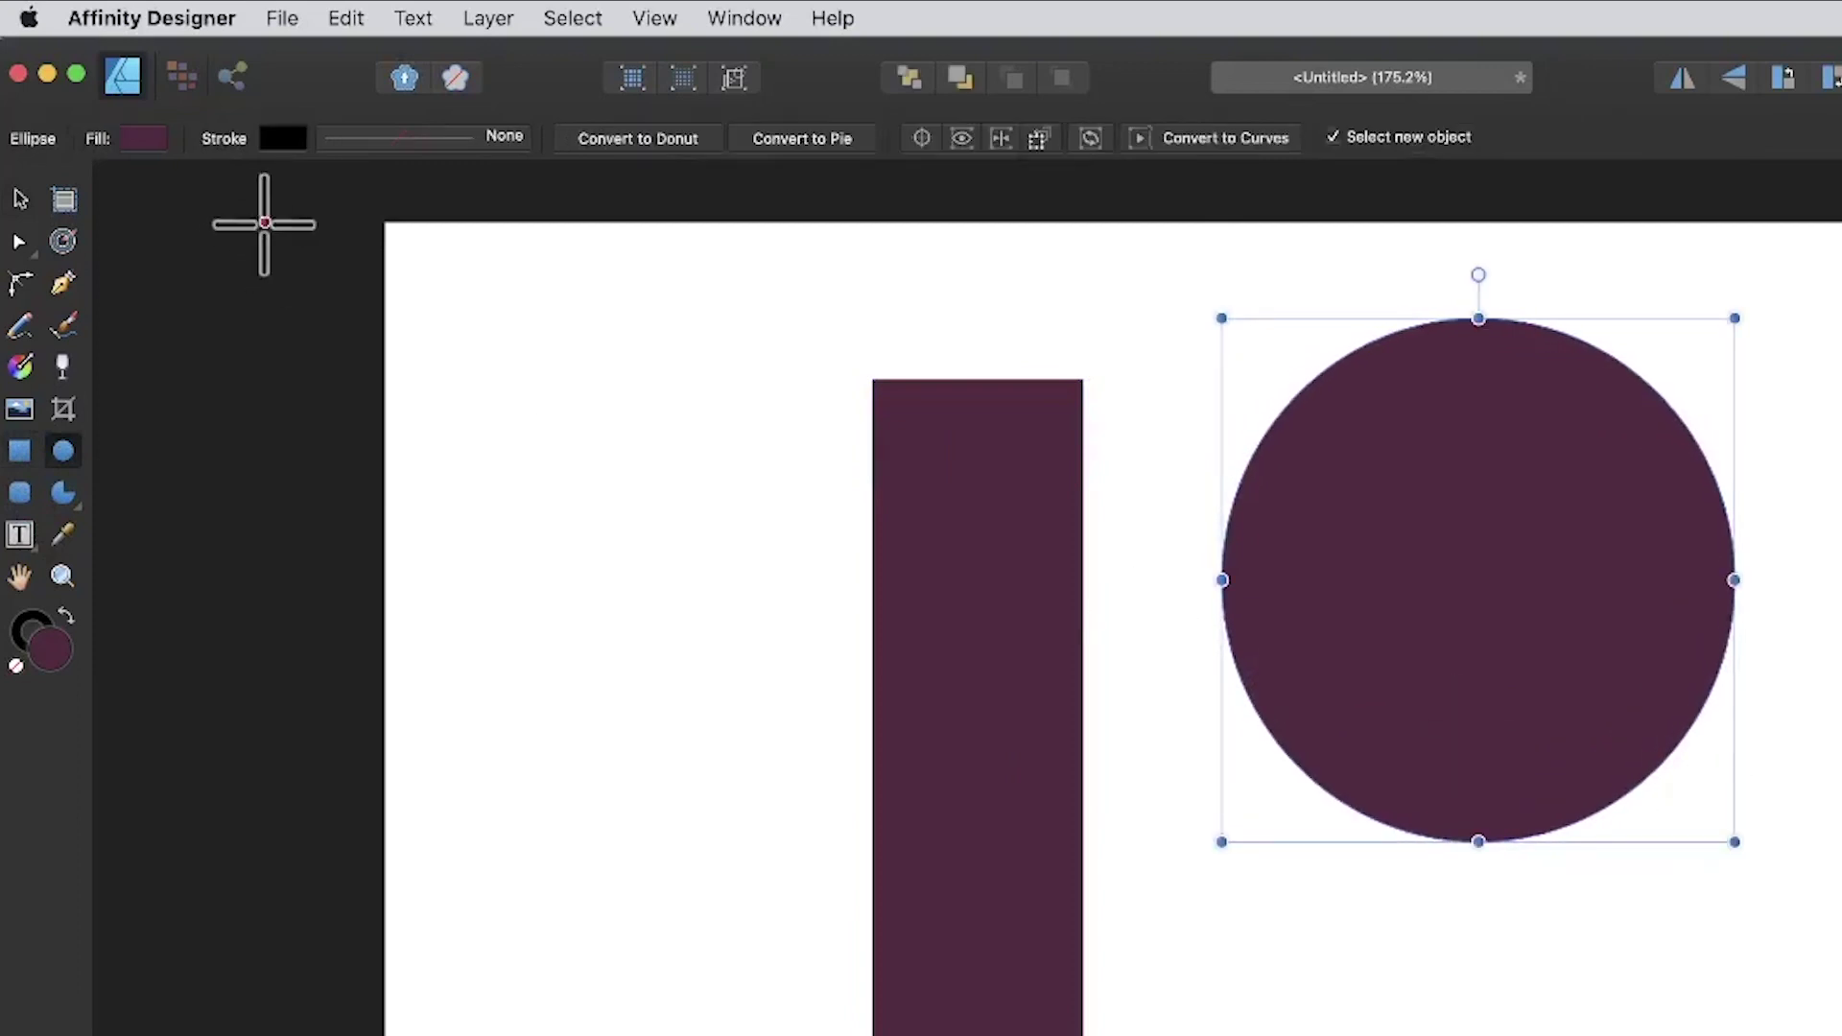
Fill the circle bright magenta (H 327, S 100, L 54) and select both shapes
left_click(154, 134)
left_click_drag(362, 349, 398, 318)
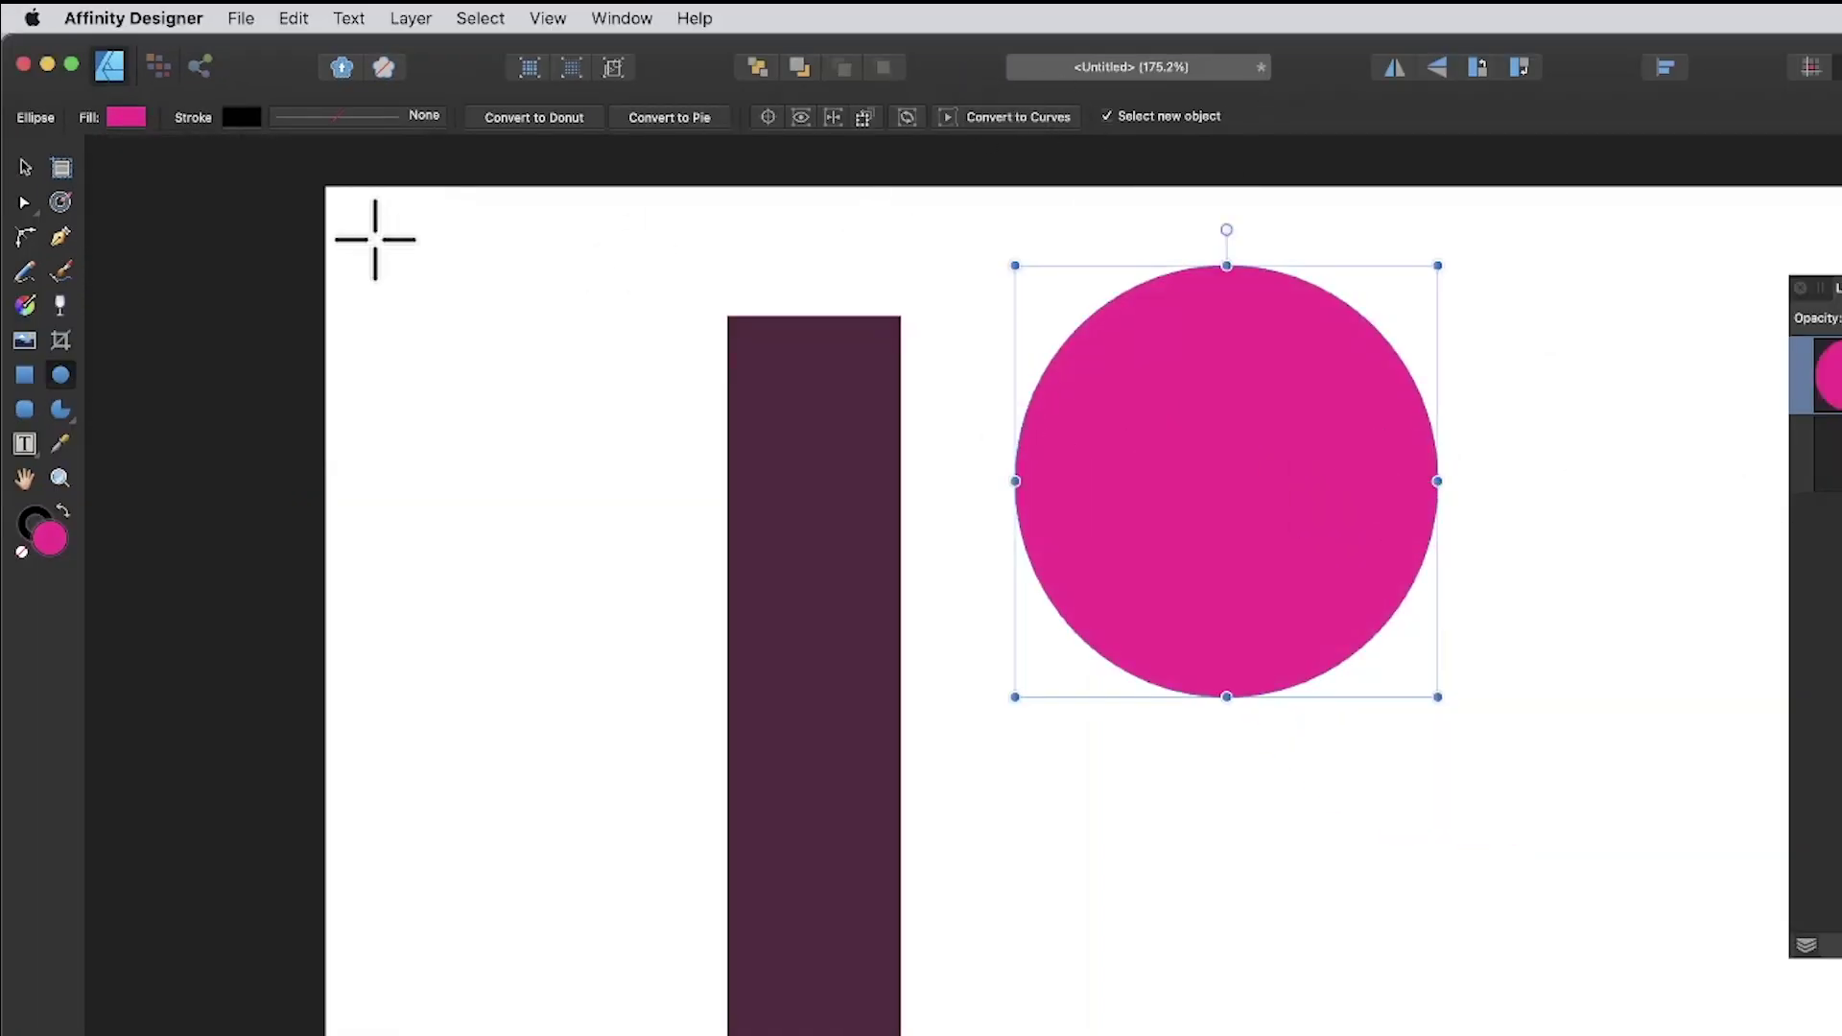
left_click(25, 168)
left_click_drag(573, 201, 1580, 1034)
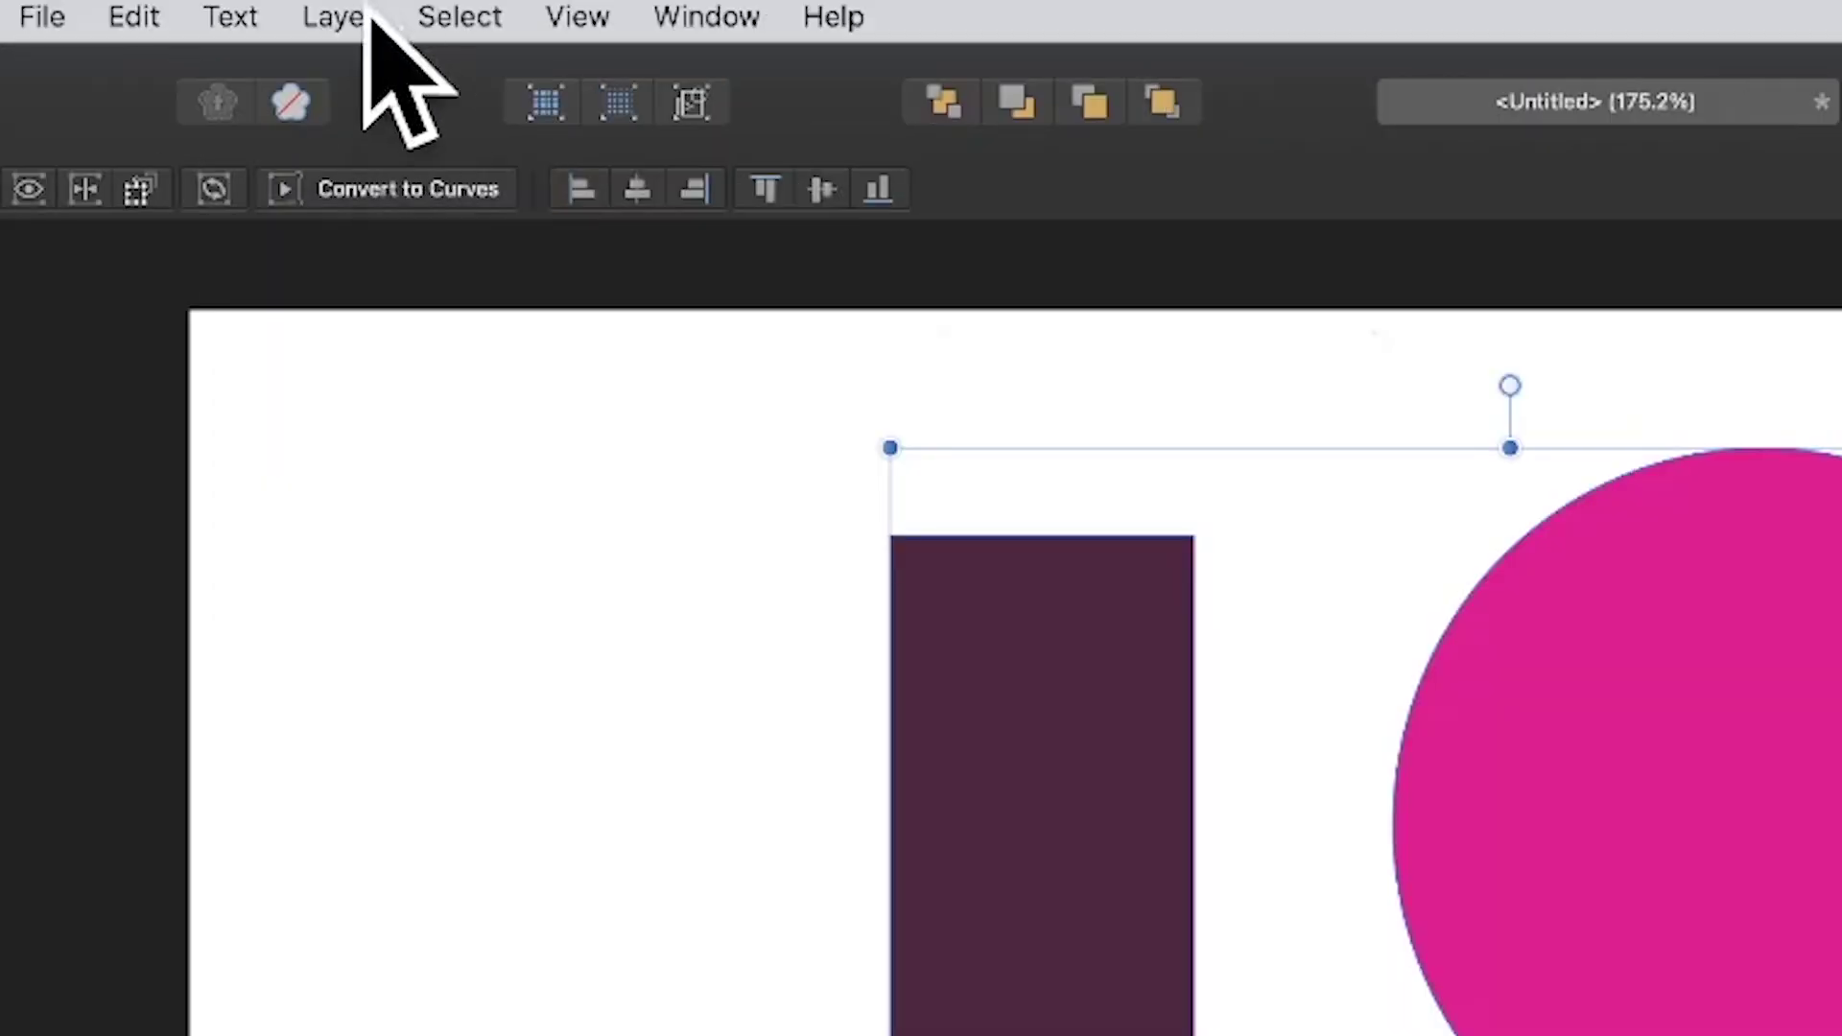
Group the selected dark bar and magenta circle with the right-click Group command
left_click(662, 20)
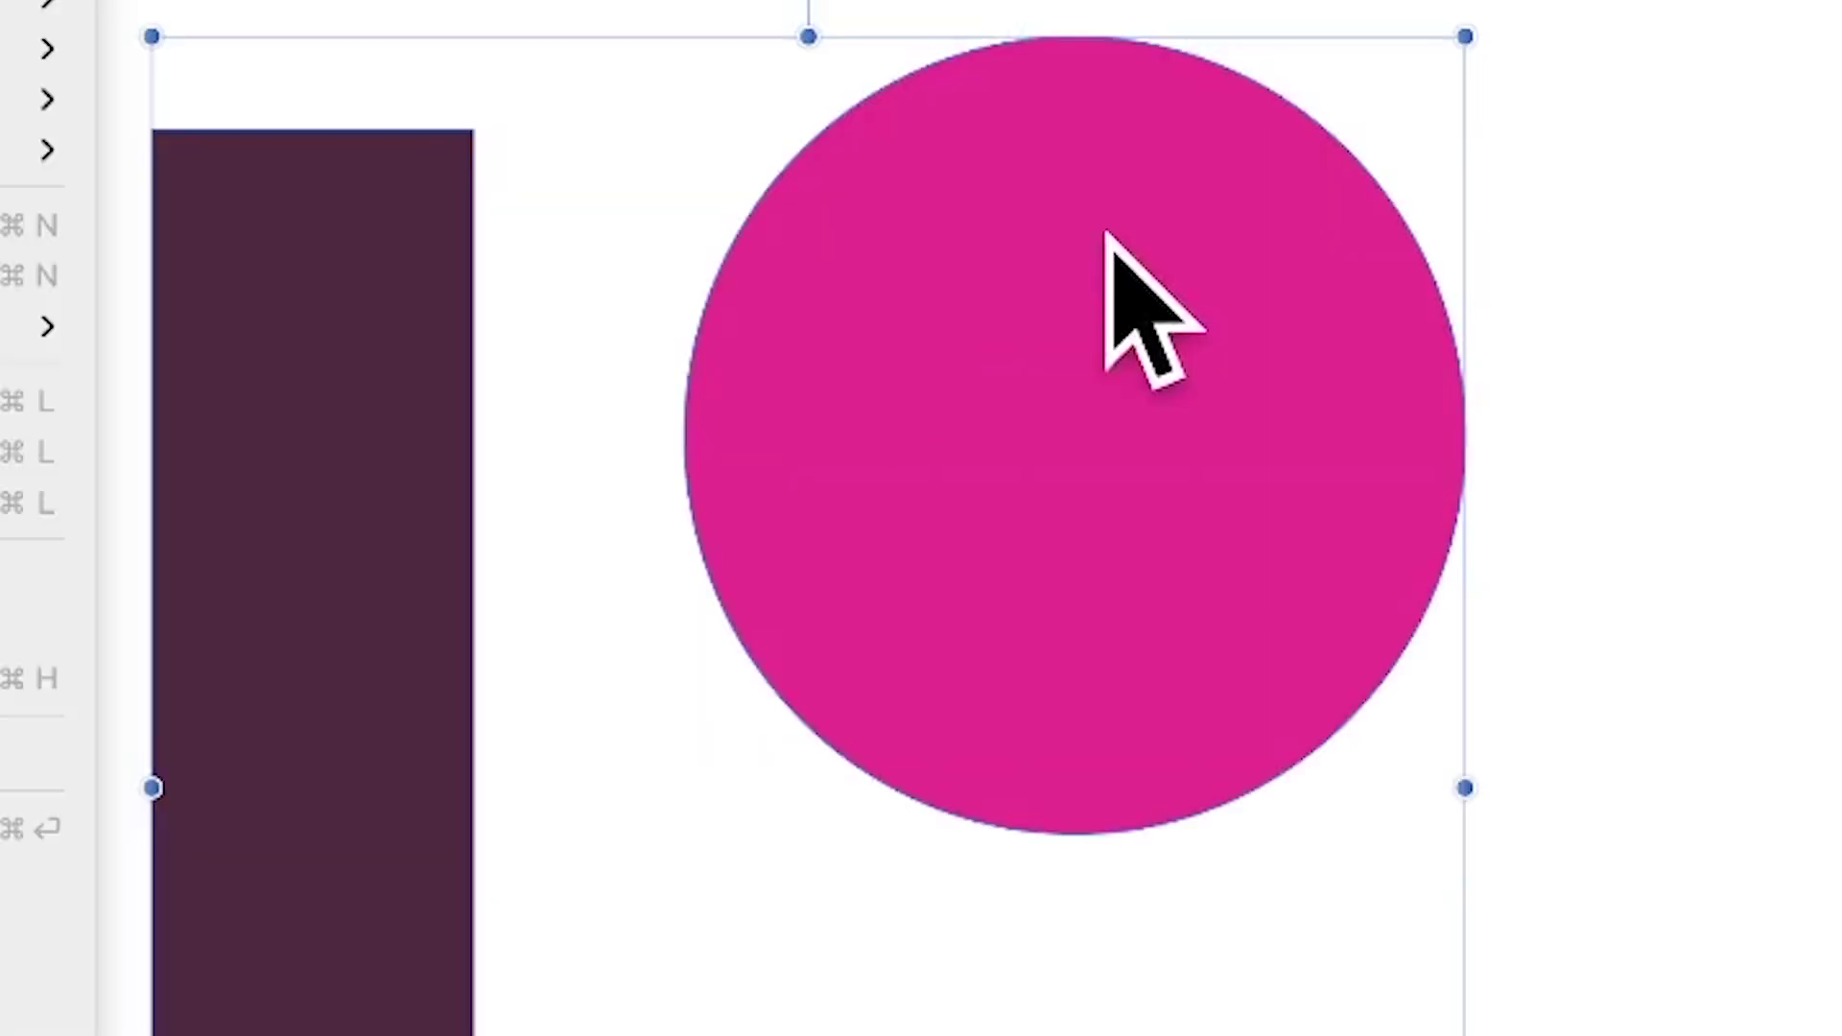
right_click(860, 254)
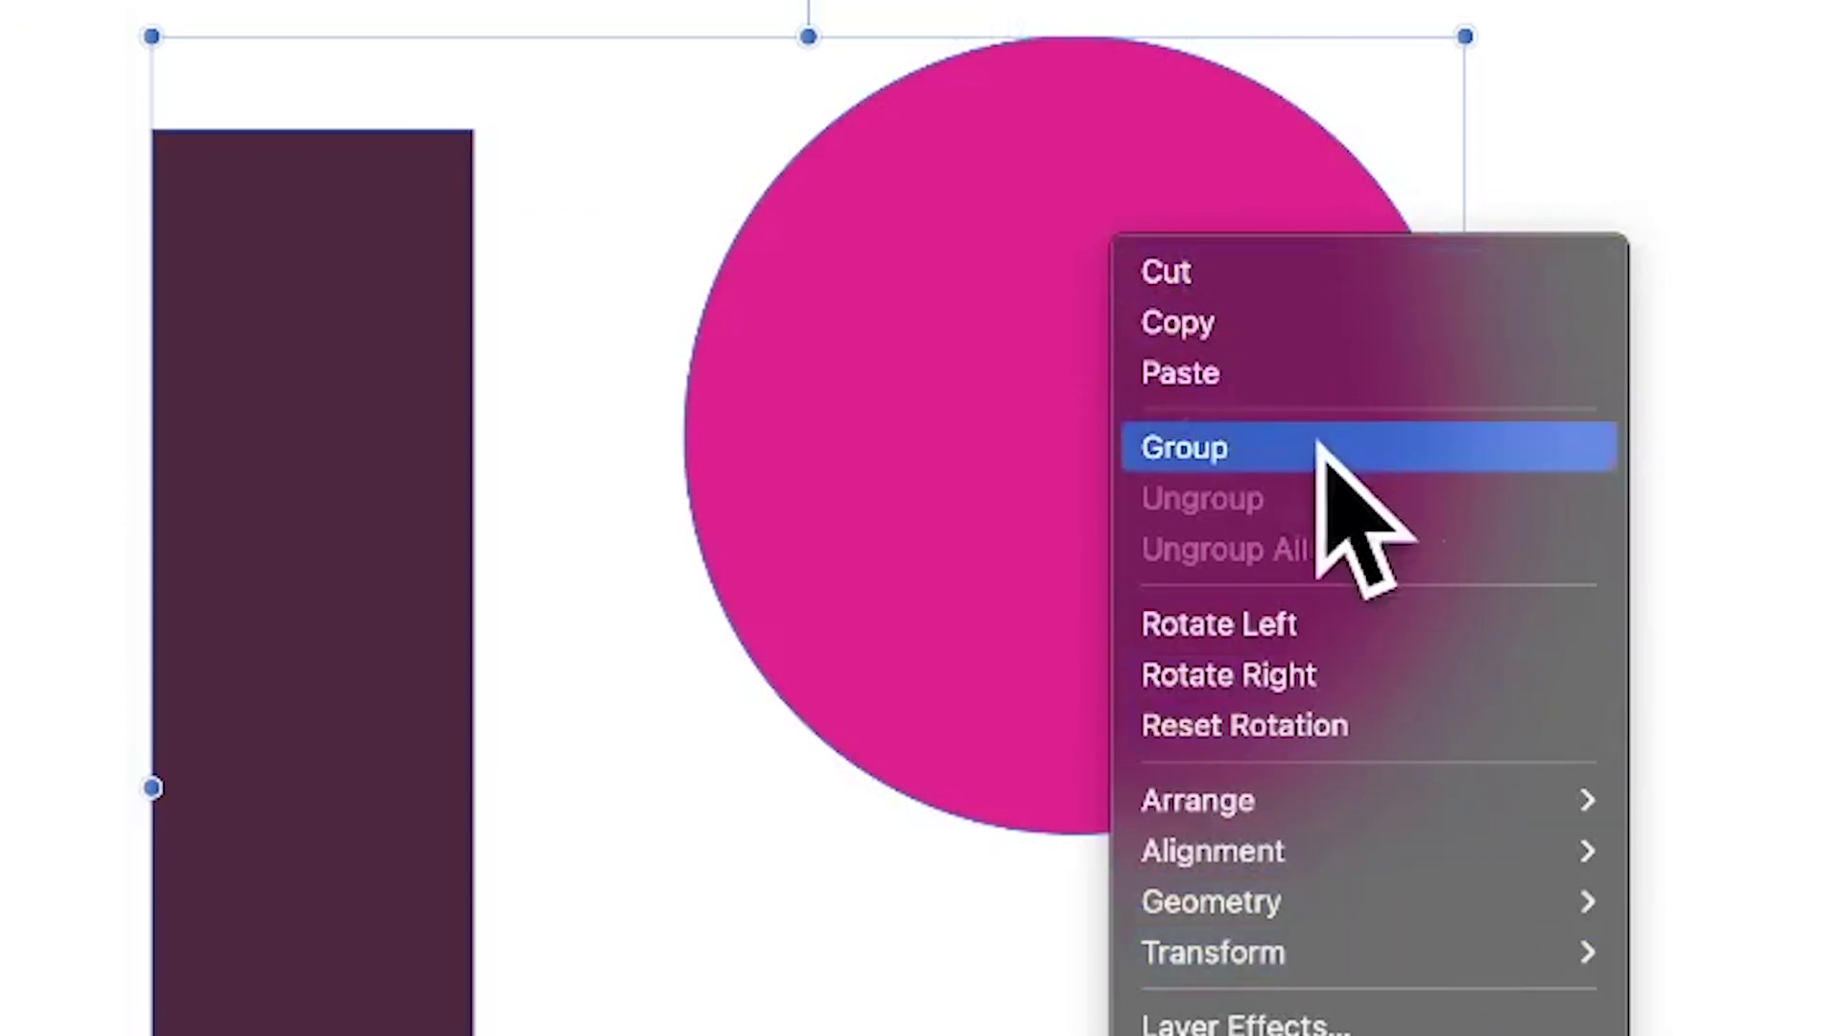
left_click(1334, 448)
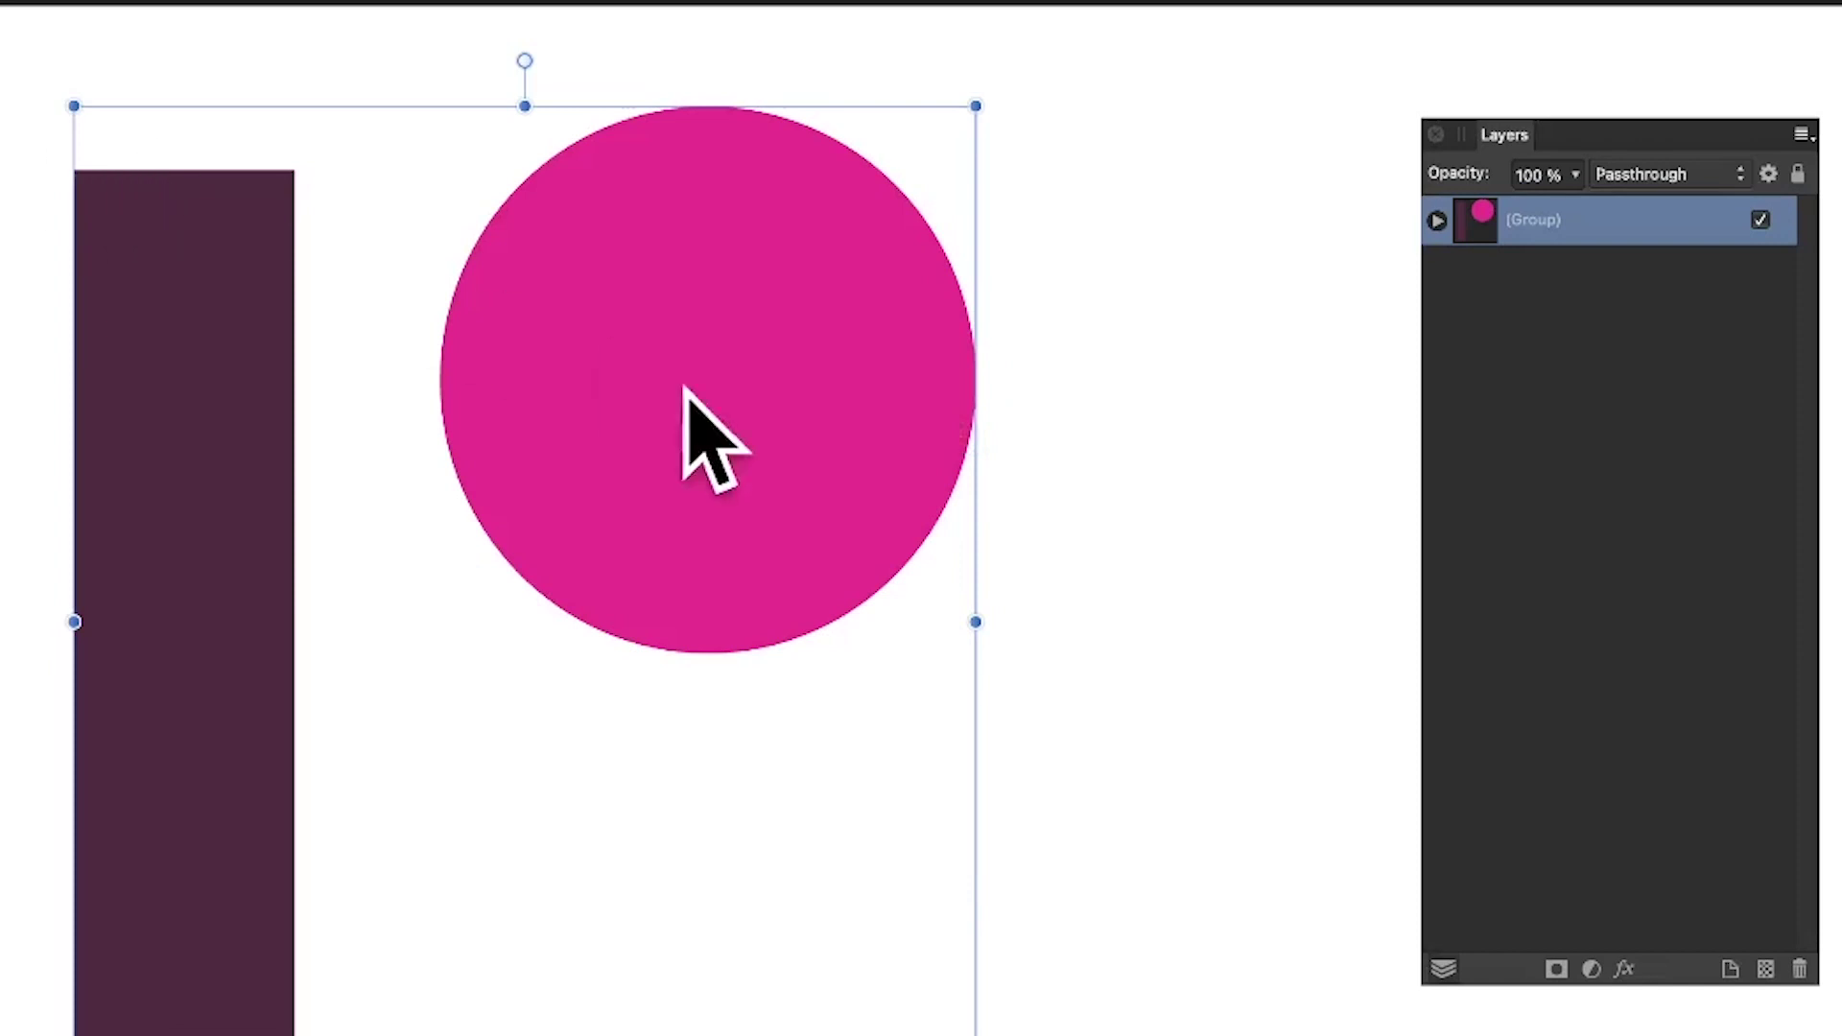
Shrink the group's magenta circle, centre it over the bar's upper part, and reselect the group
left_click(1436, 220)
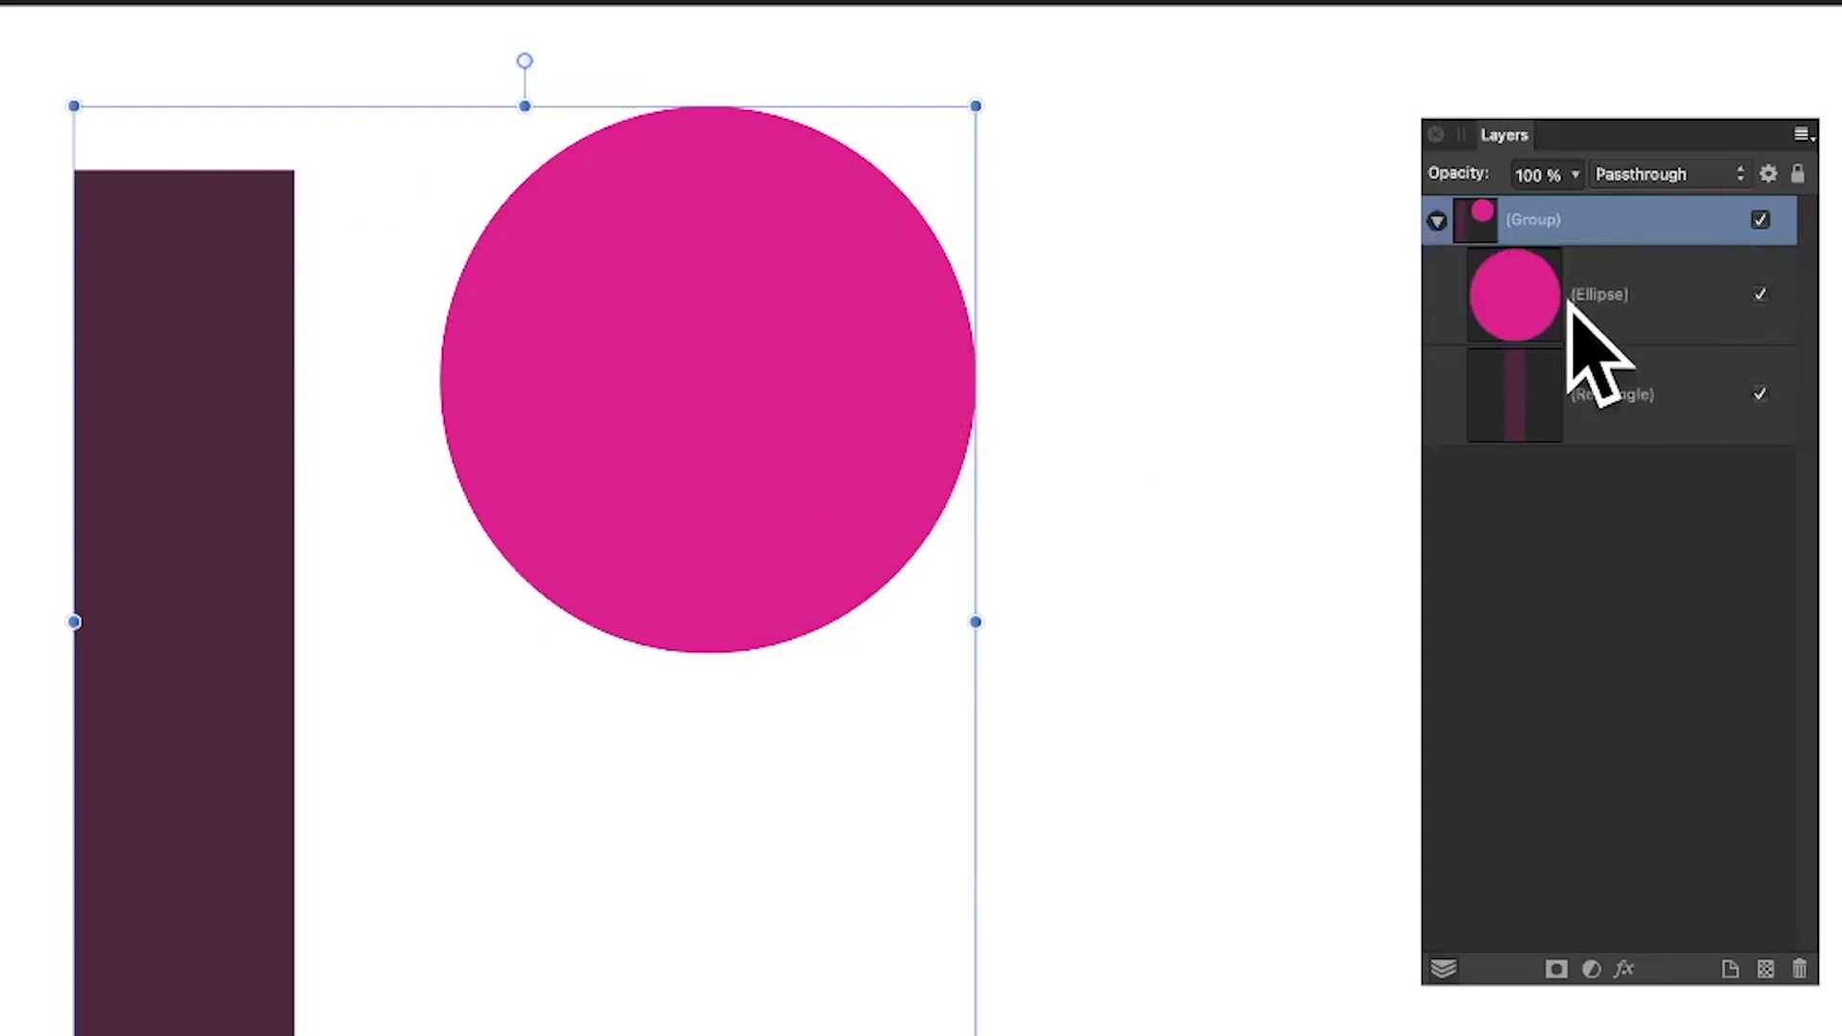
left_click(1533, 288)
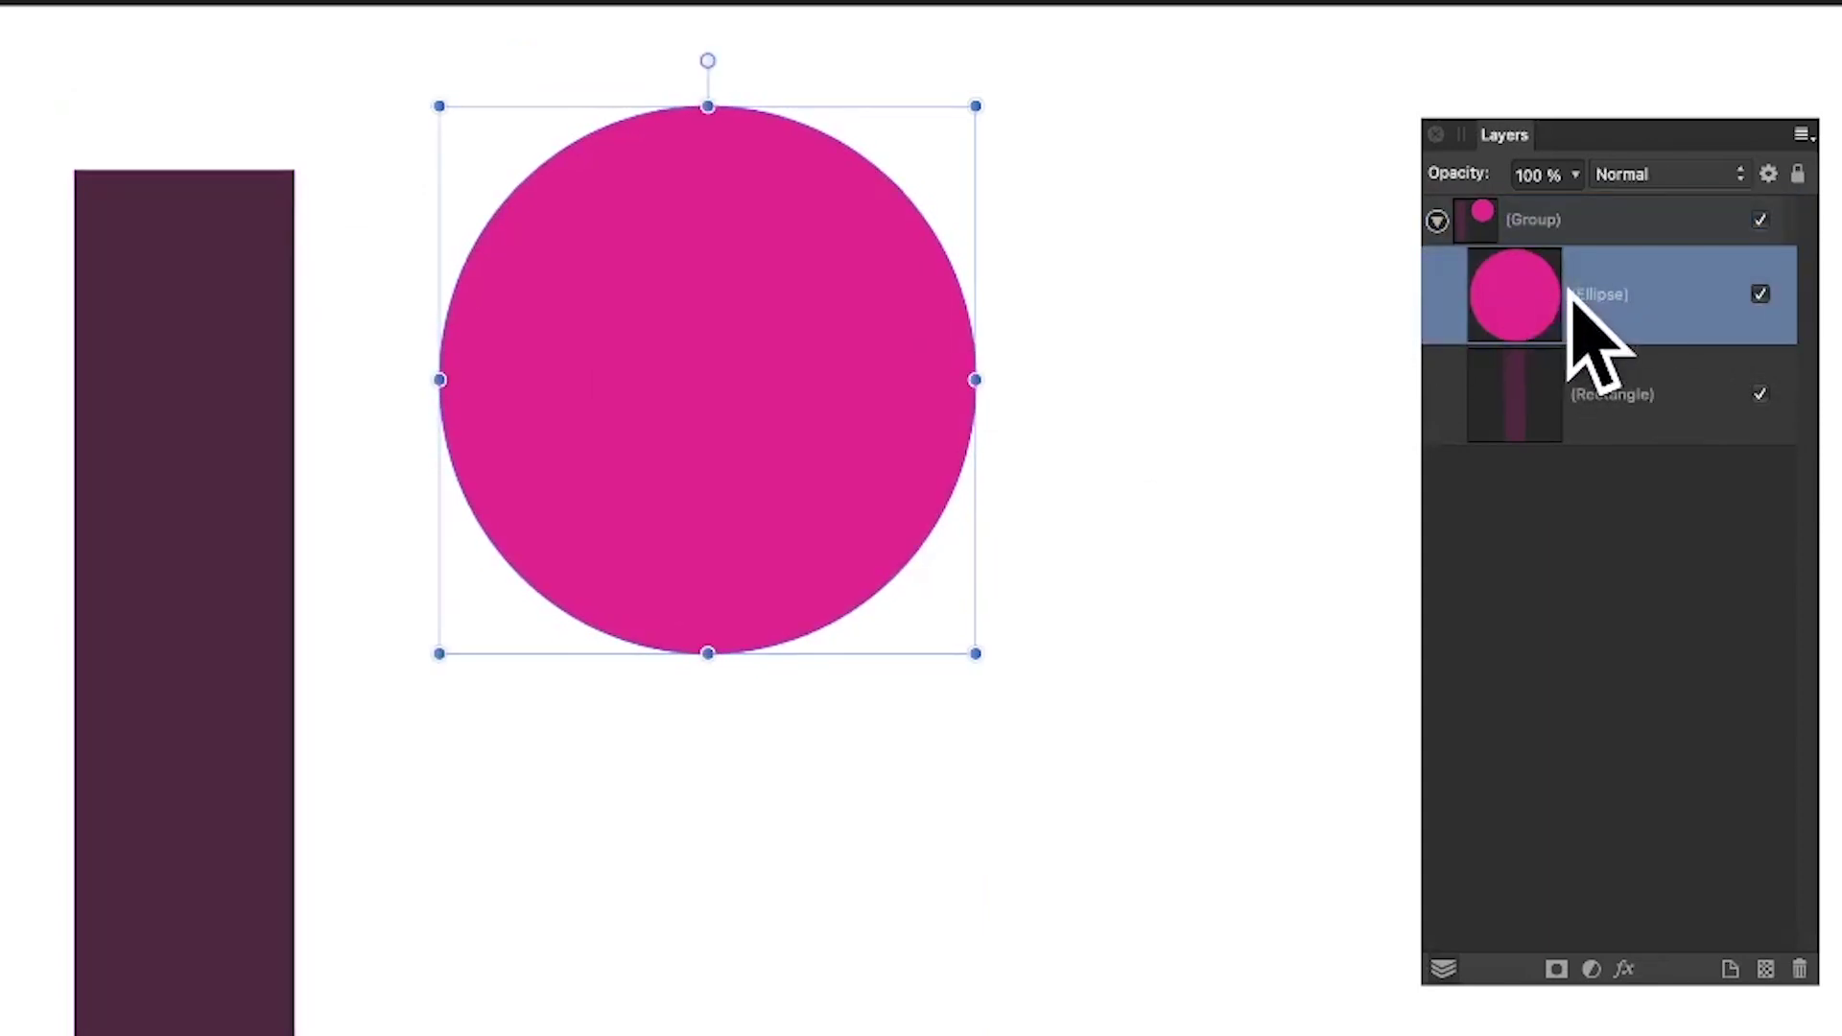
left_click_drag(579, 299, 76, 537)
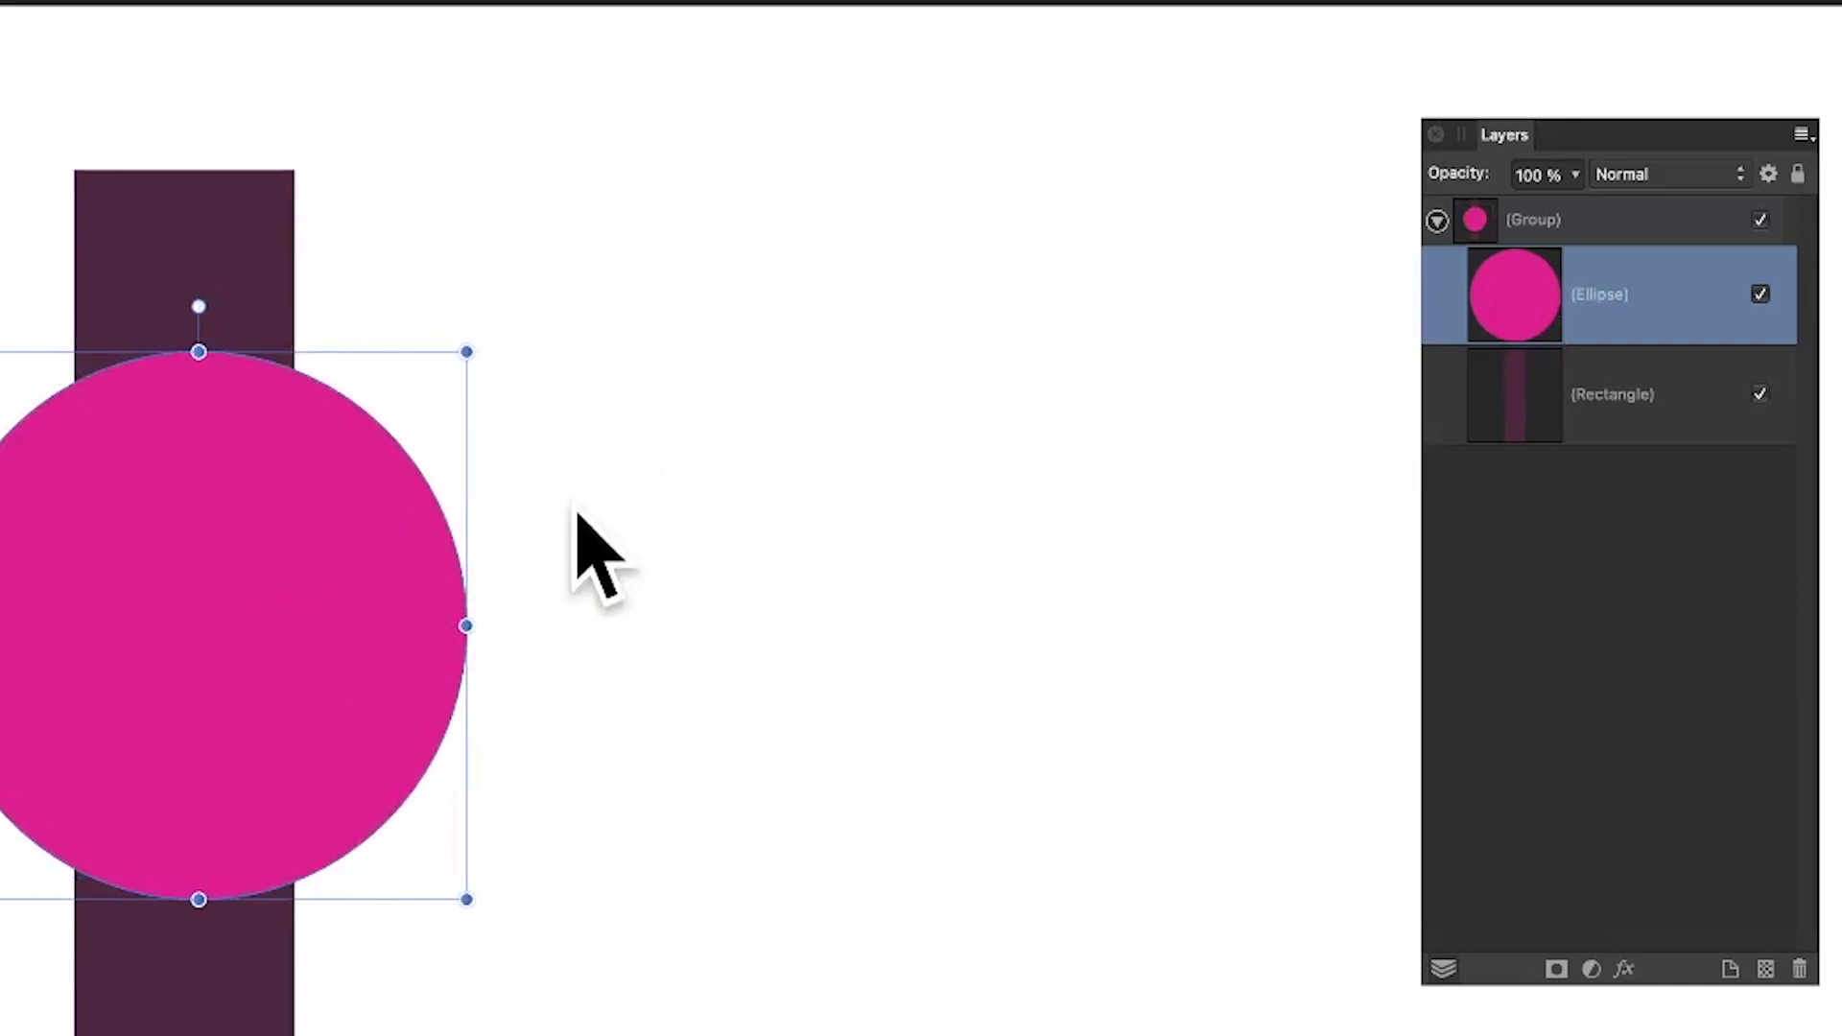
left_click_drag(460, 892, 329, 765)
left_click_drag(230, 534, 295, 421)
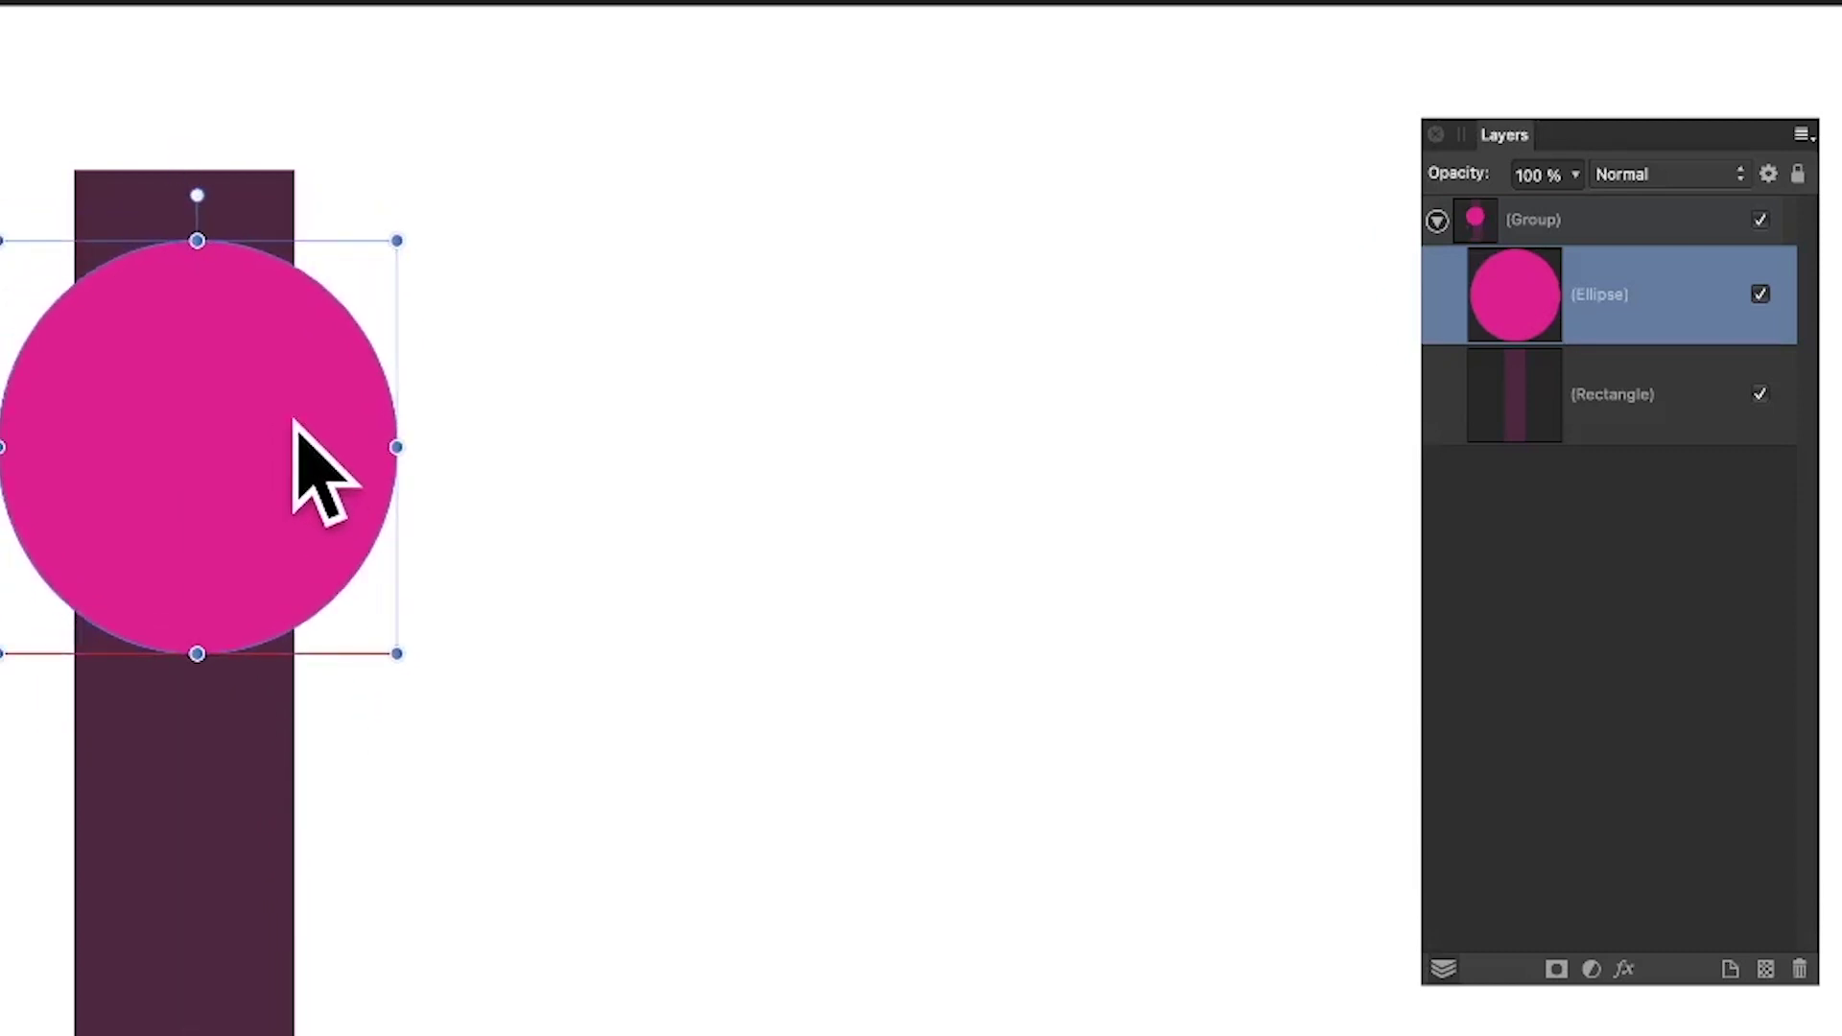
left_click(797, 451)
left_click(1579, 219)
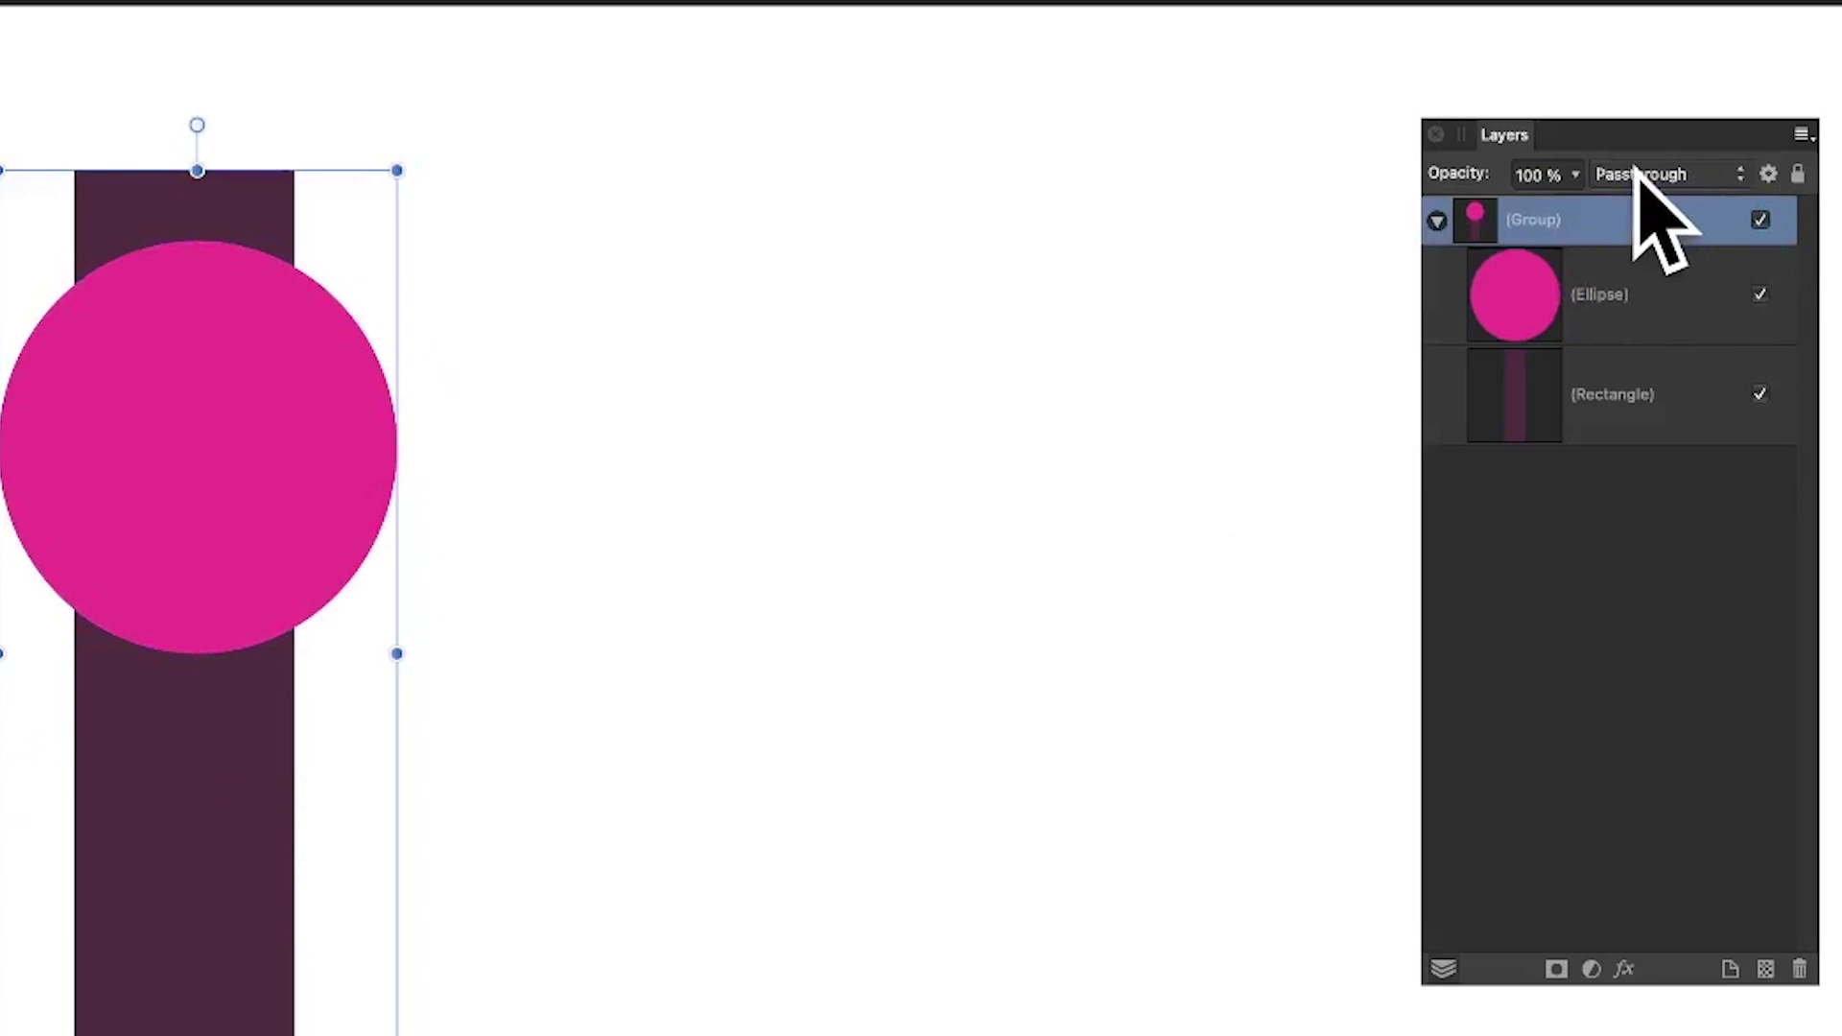
Keep the group's Passthrough blend mode and rename its layer to 'group 1'
left_click(1681, 176)
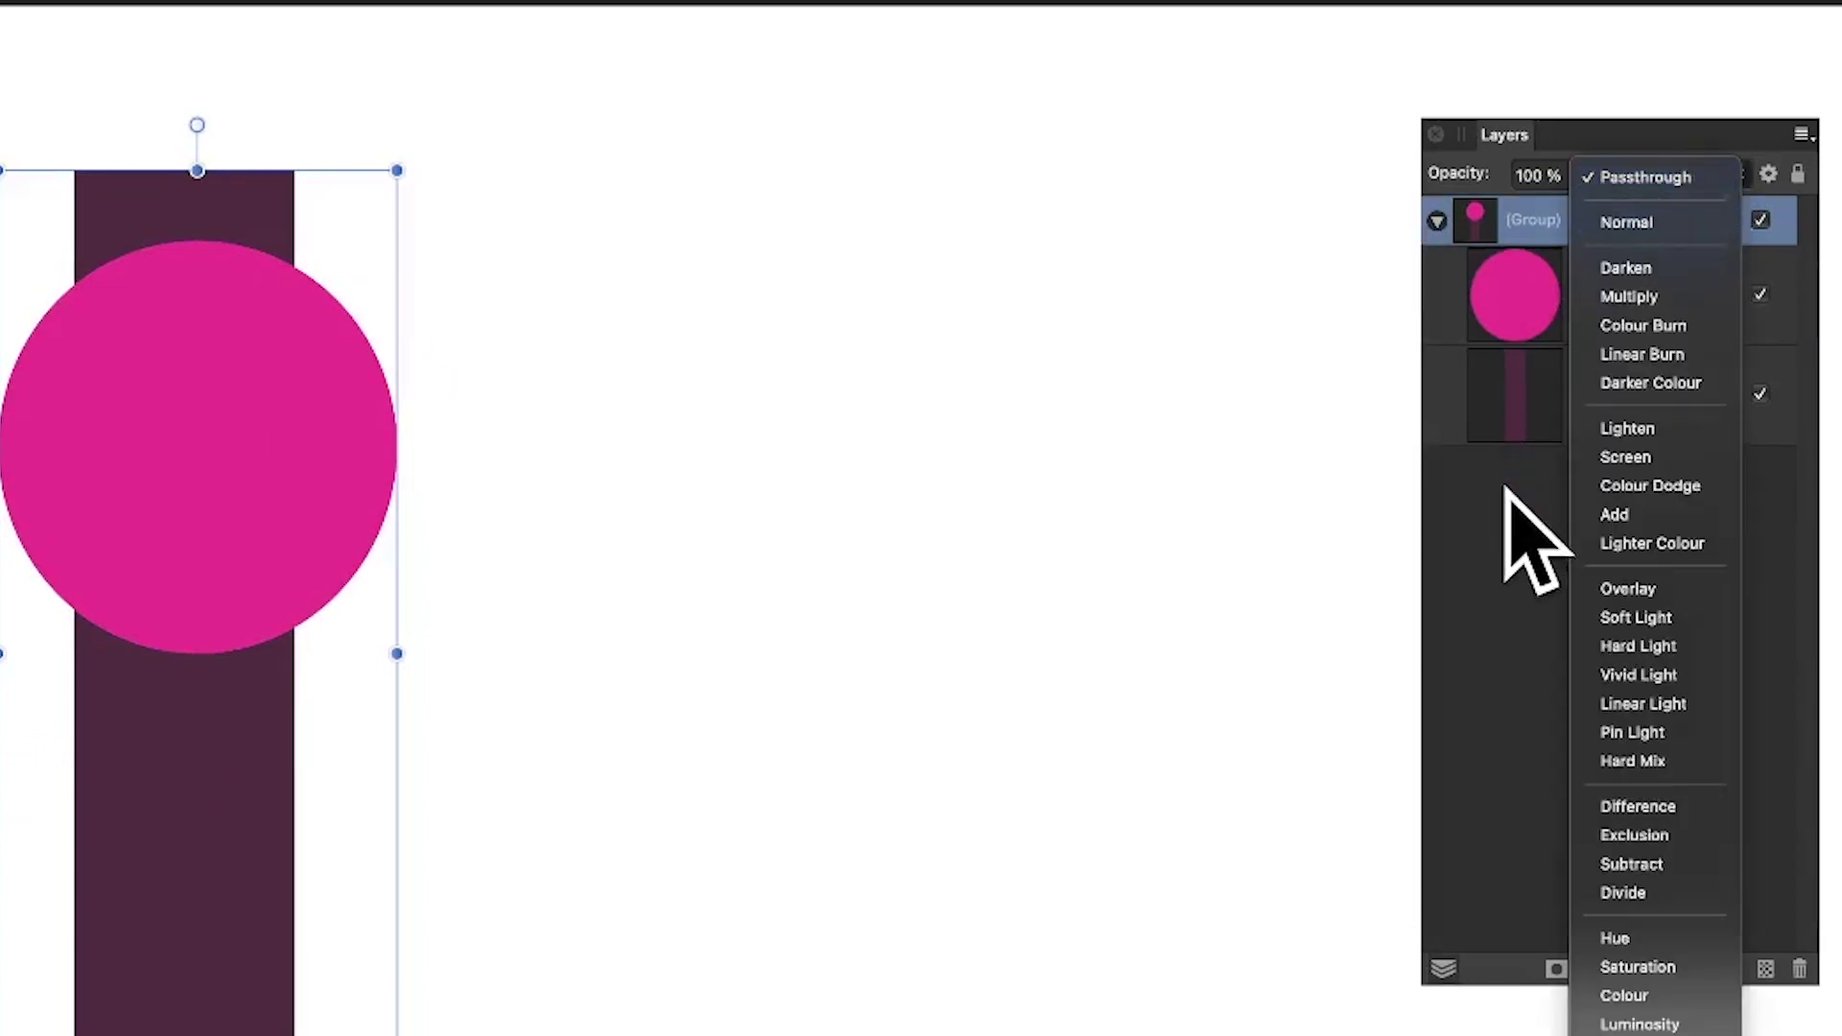
left_click(1442, 206)
left_click(1436, 220)
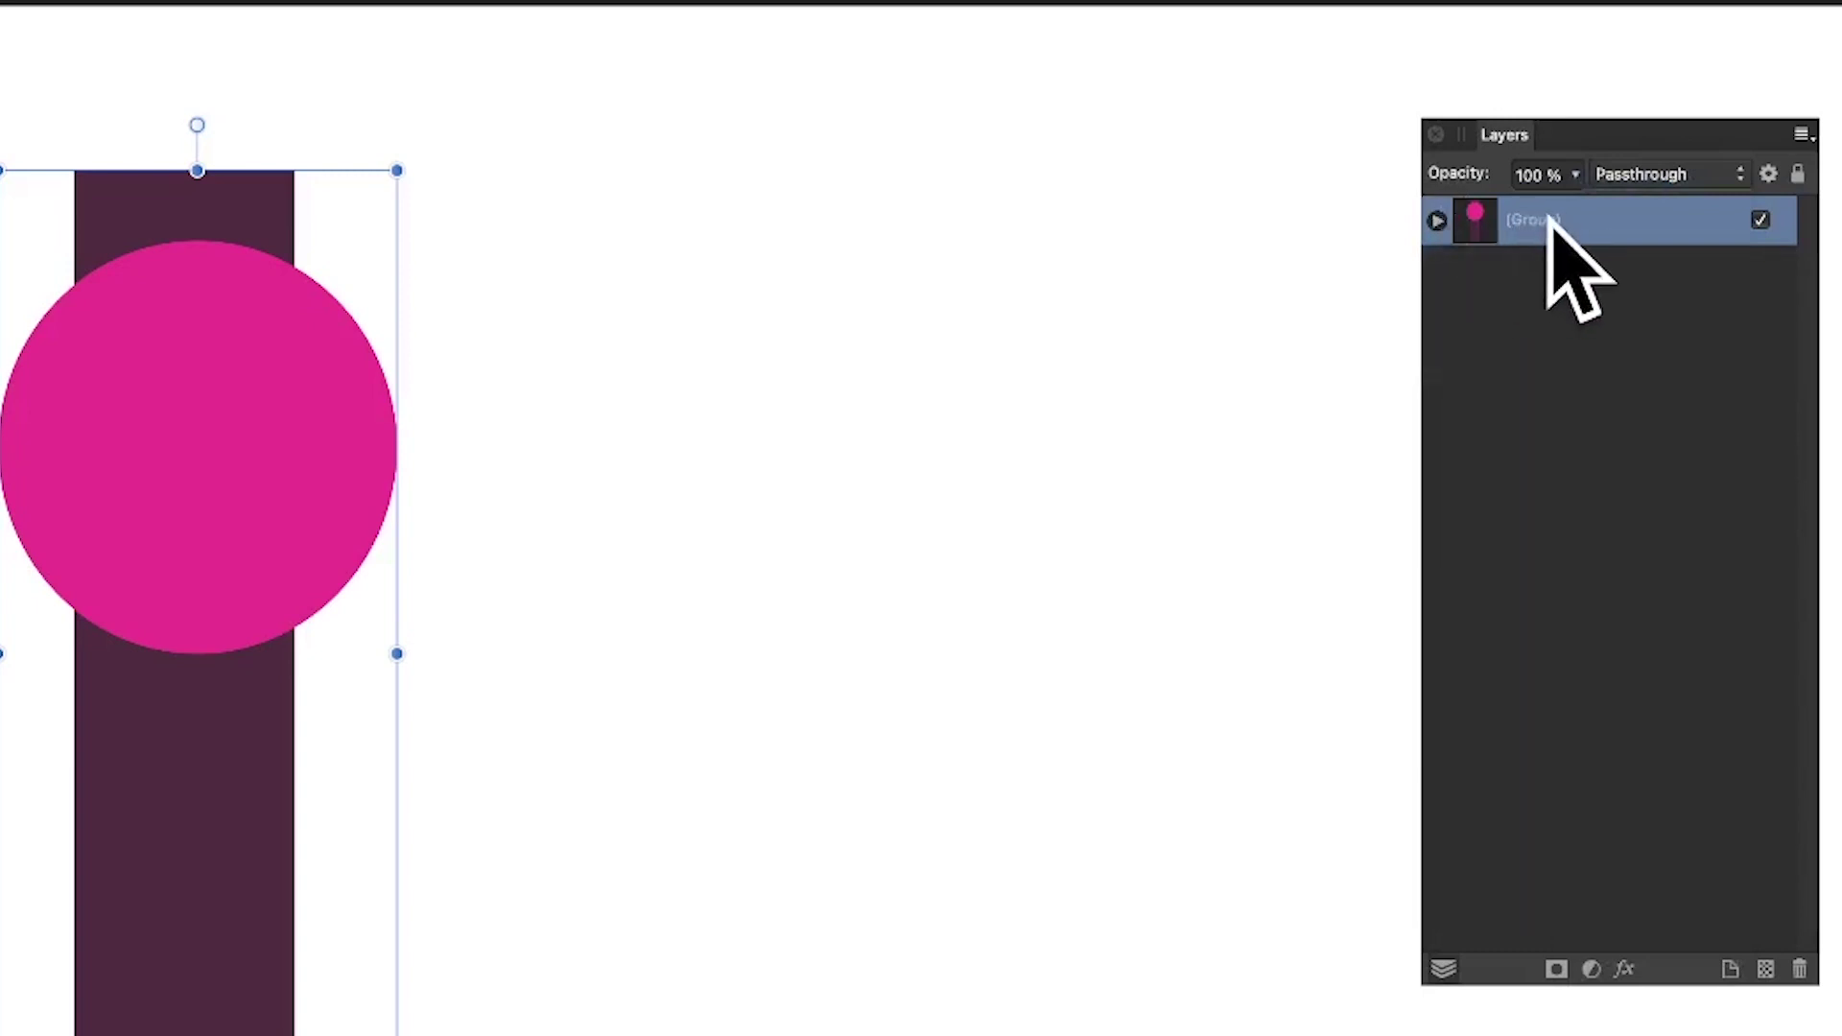
double_click(1530, 222)
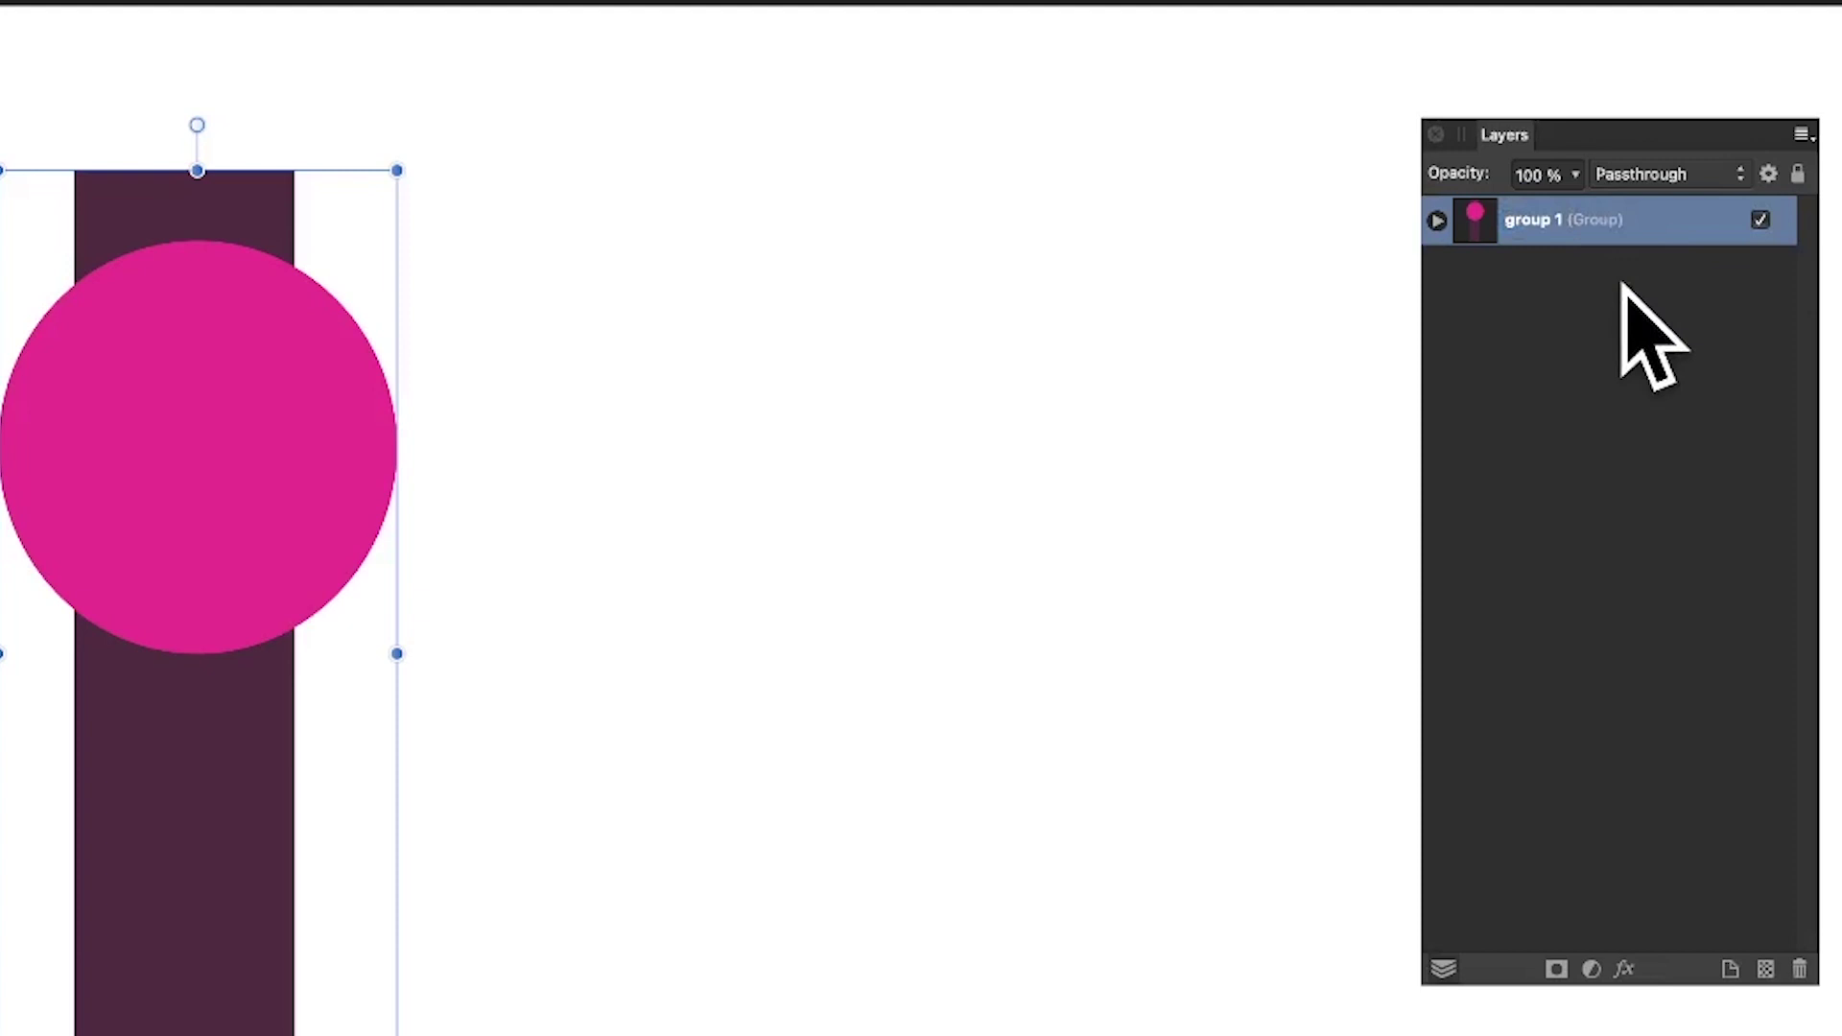
Duplicate 'group 1' into a side-by-side row of three groups and select all three
right_click(1555, 220)
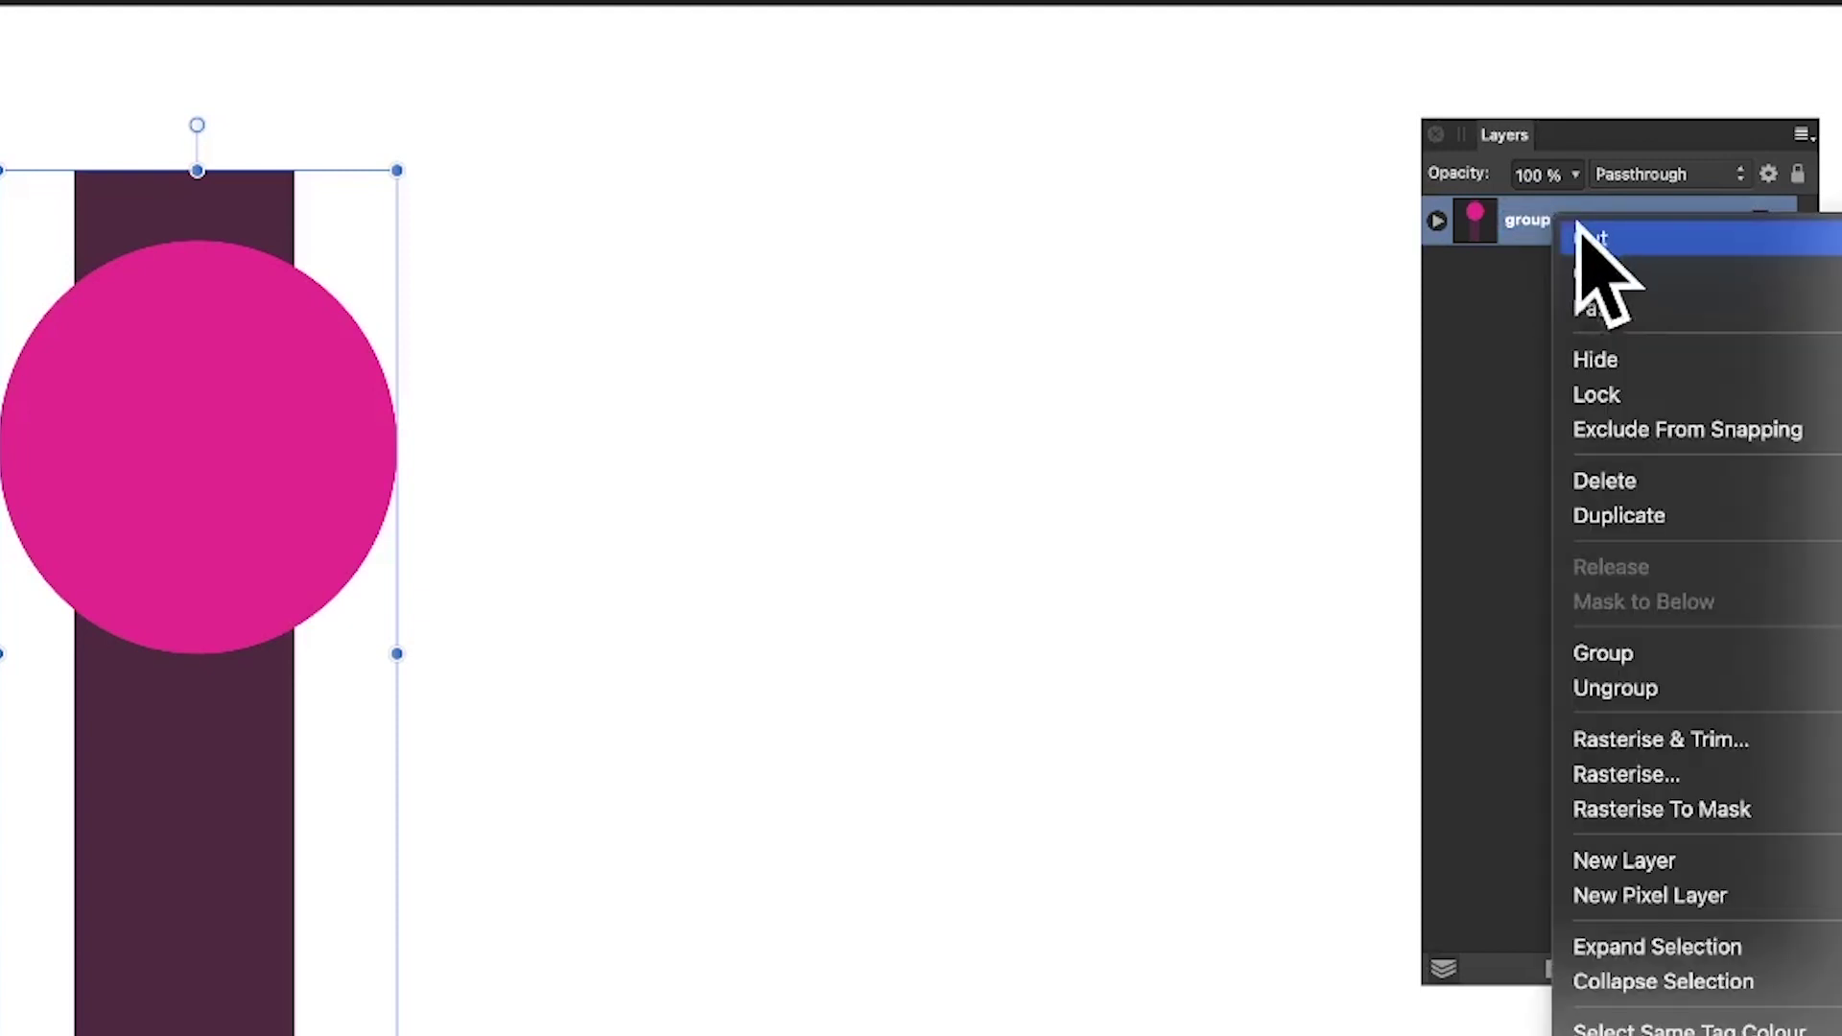
left_click(1642, 523)
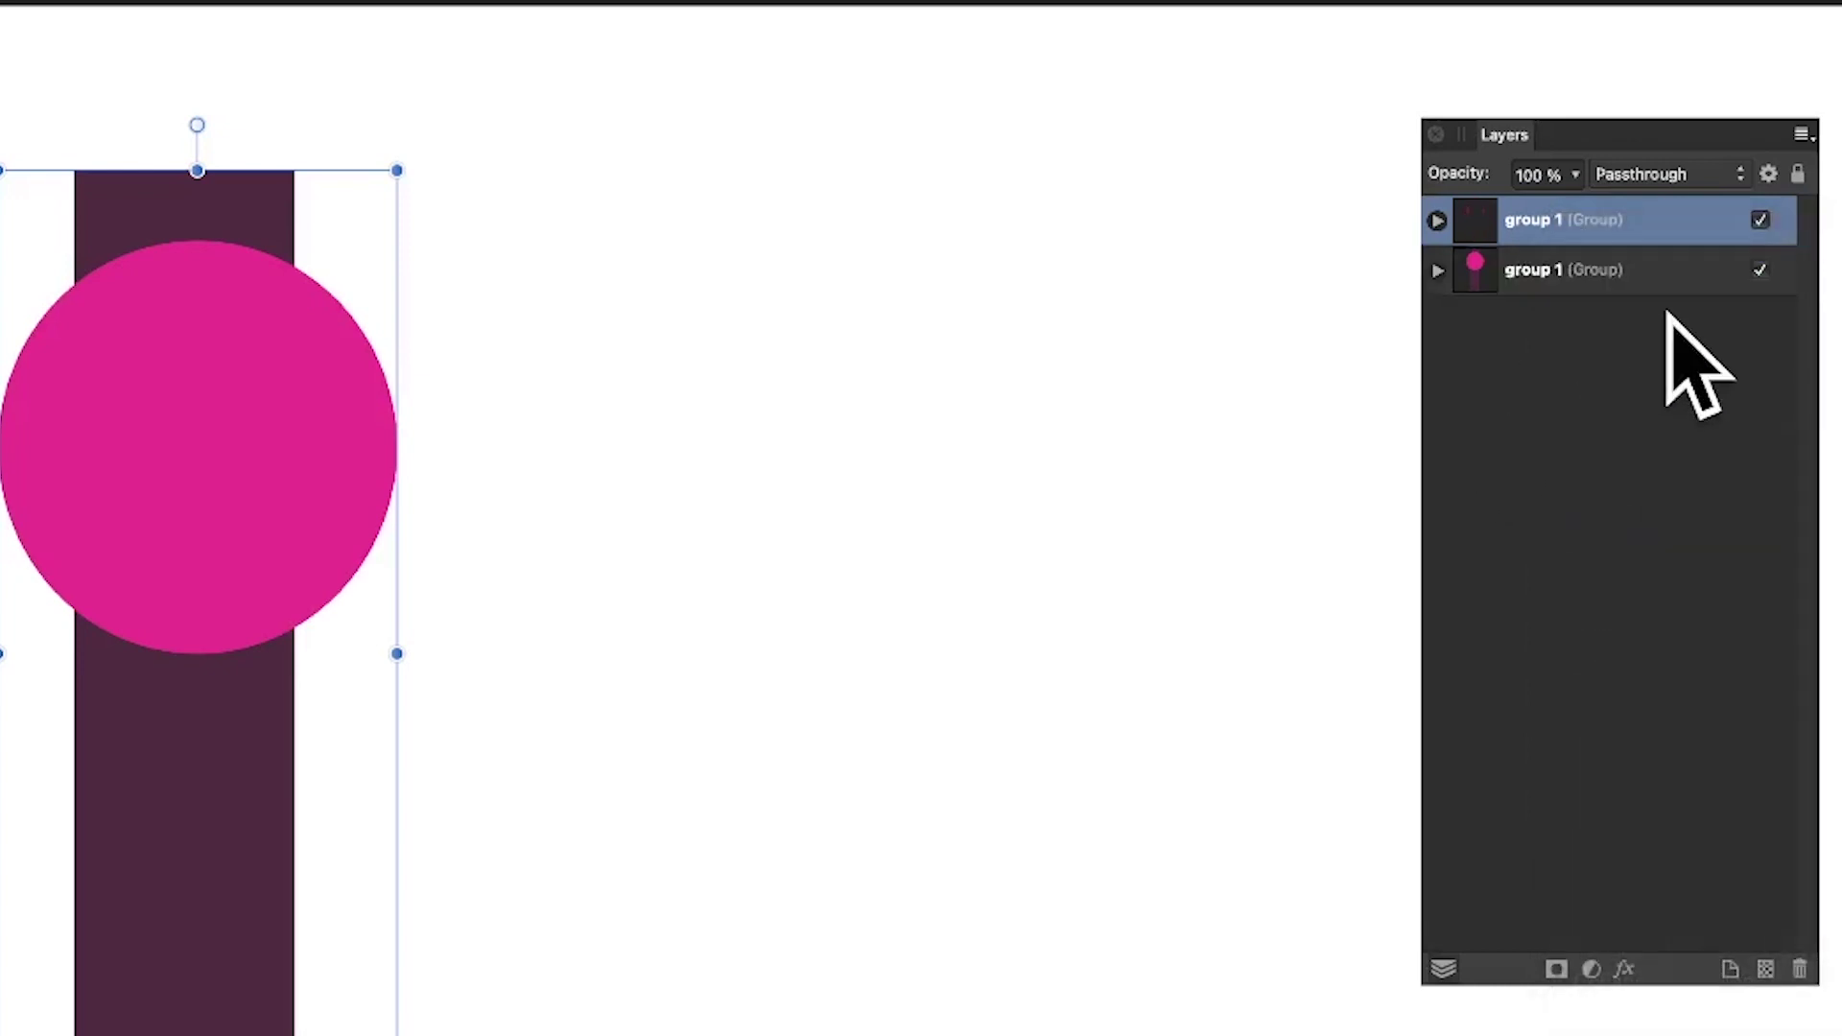
left_click_drag(140, 364, 998, 370)
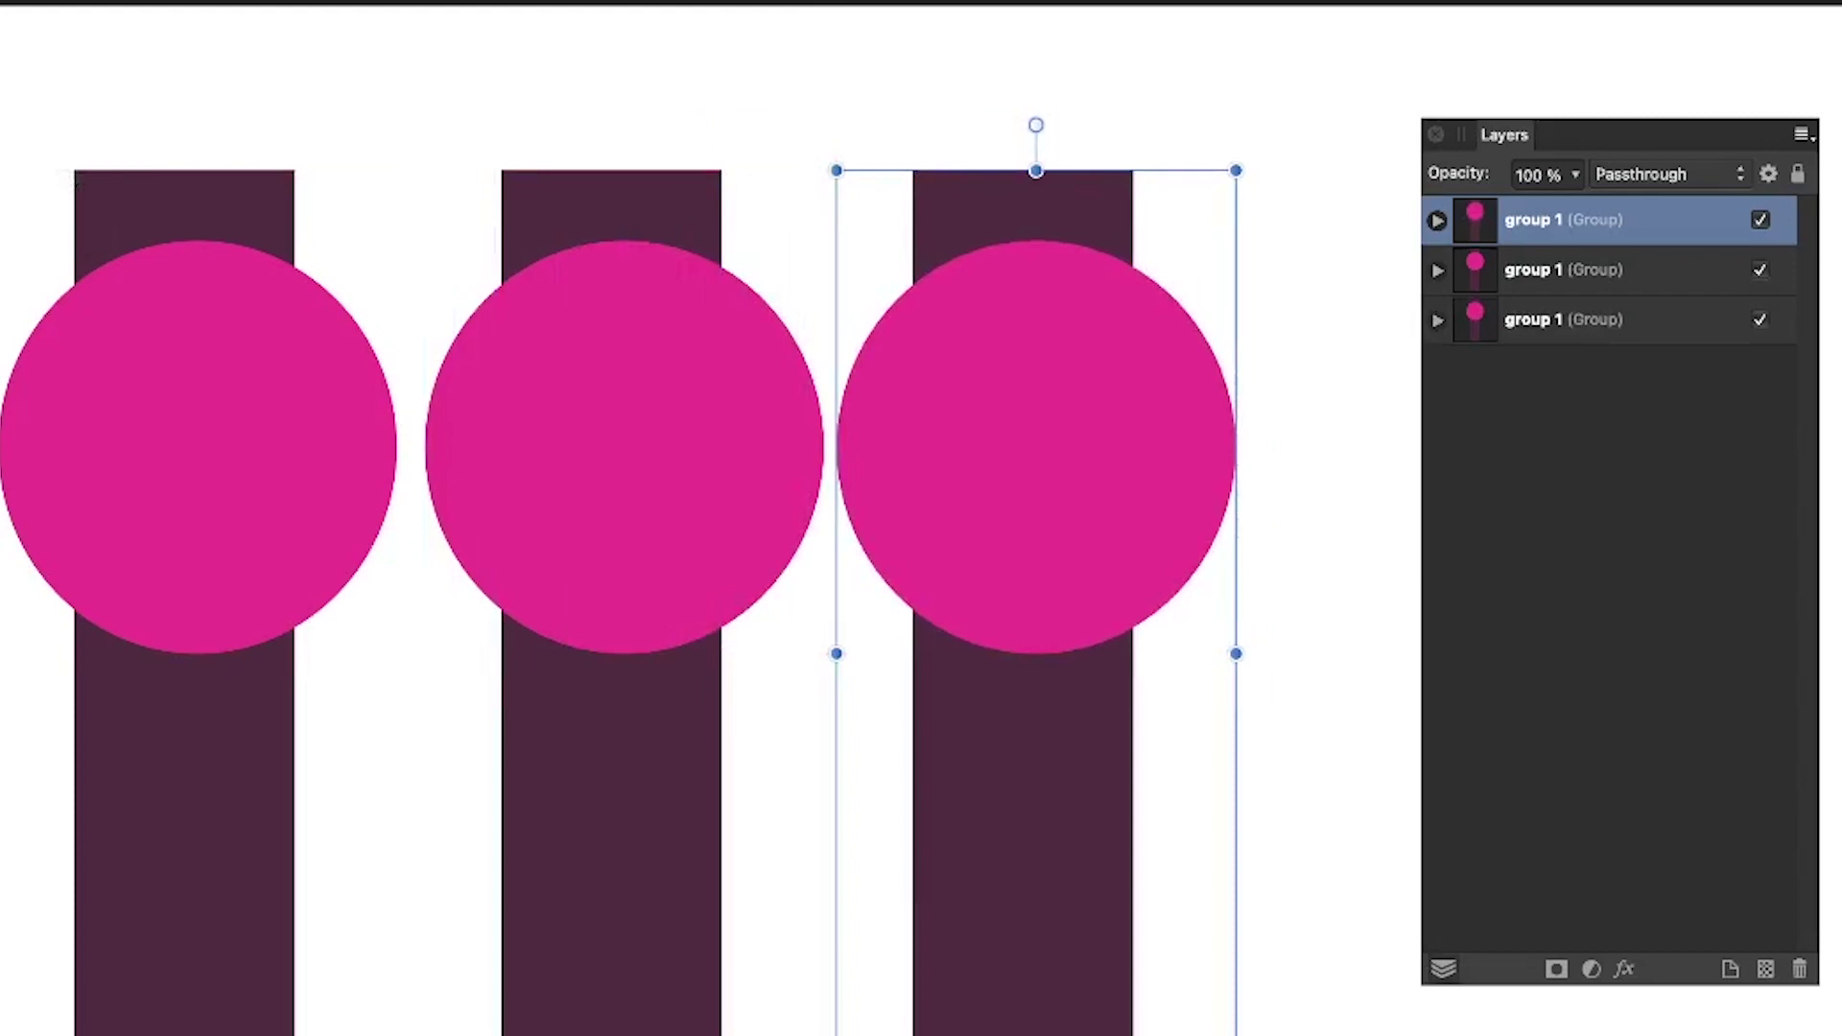
left_click_drag(5, 33, 1516, 1027)
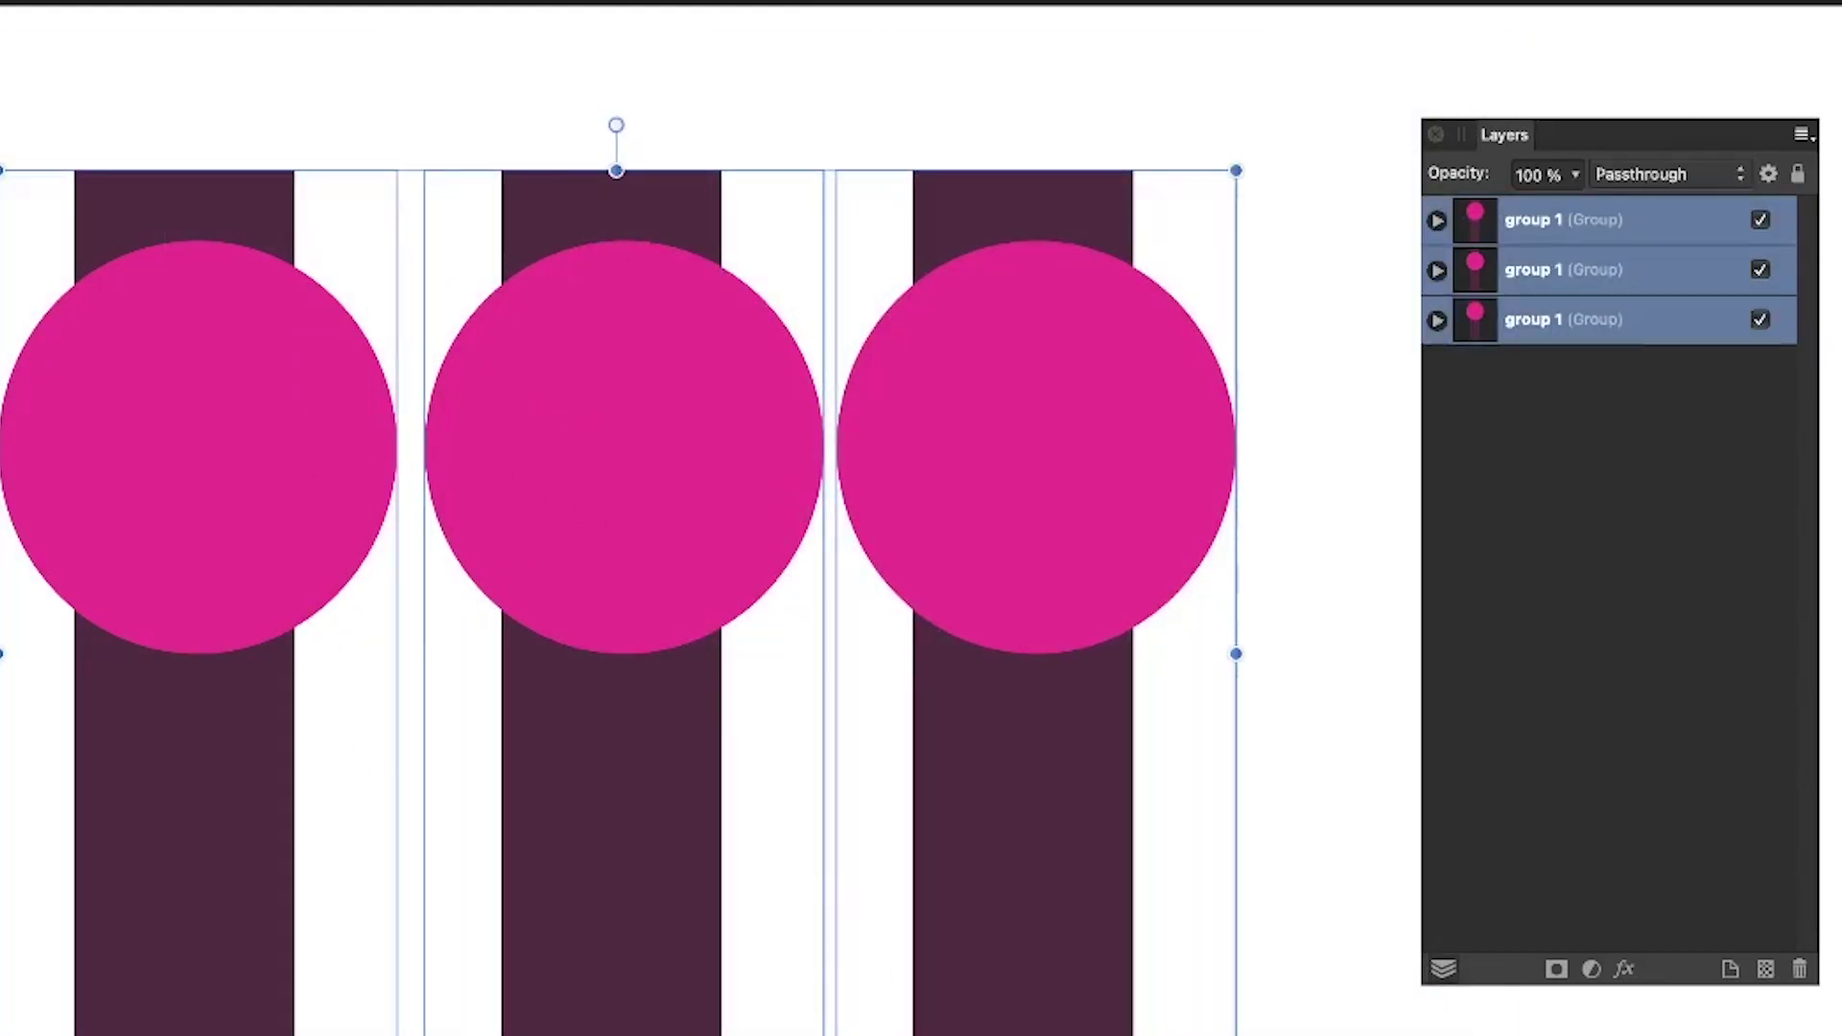
Nest the three 'group 1' groups inside one new parent group and expand it
right_click(1595, 223)
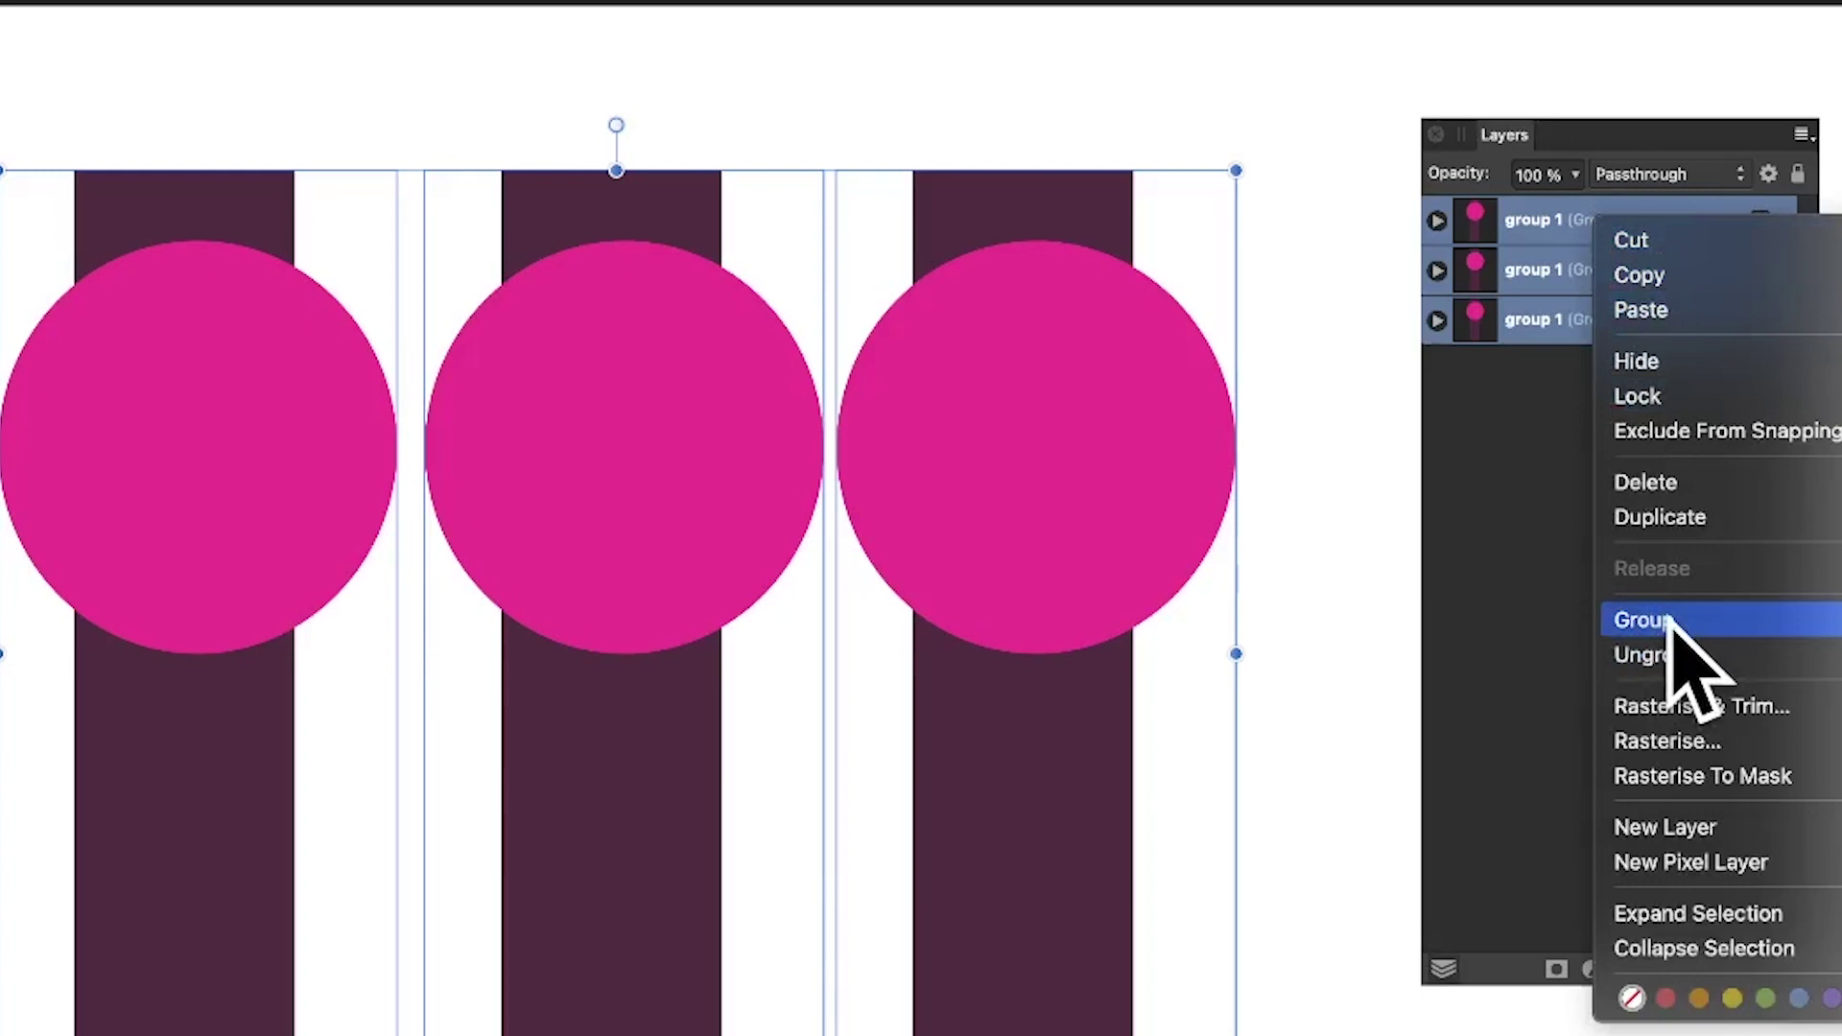
left_click(905, 390)
right_click(905, 391)
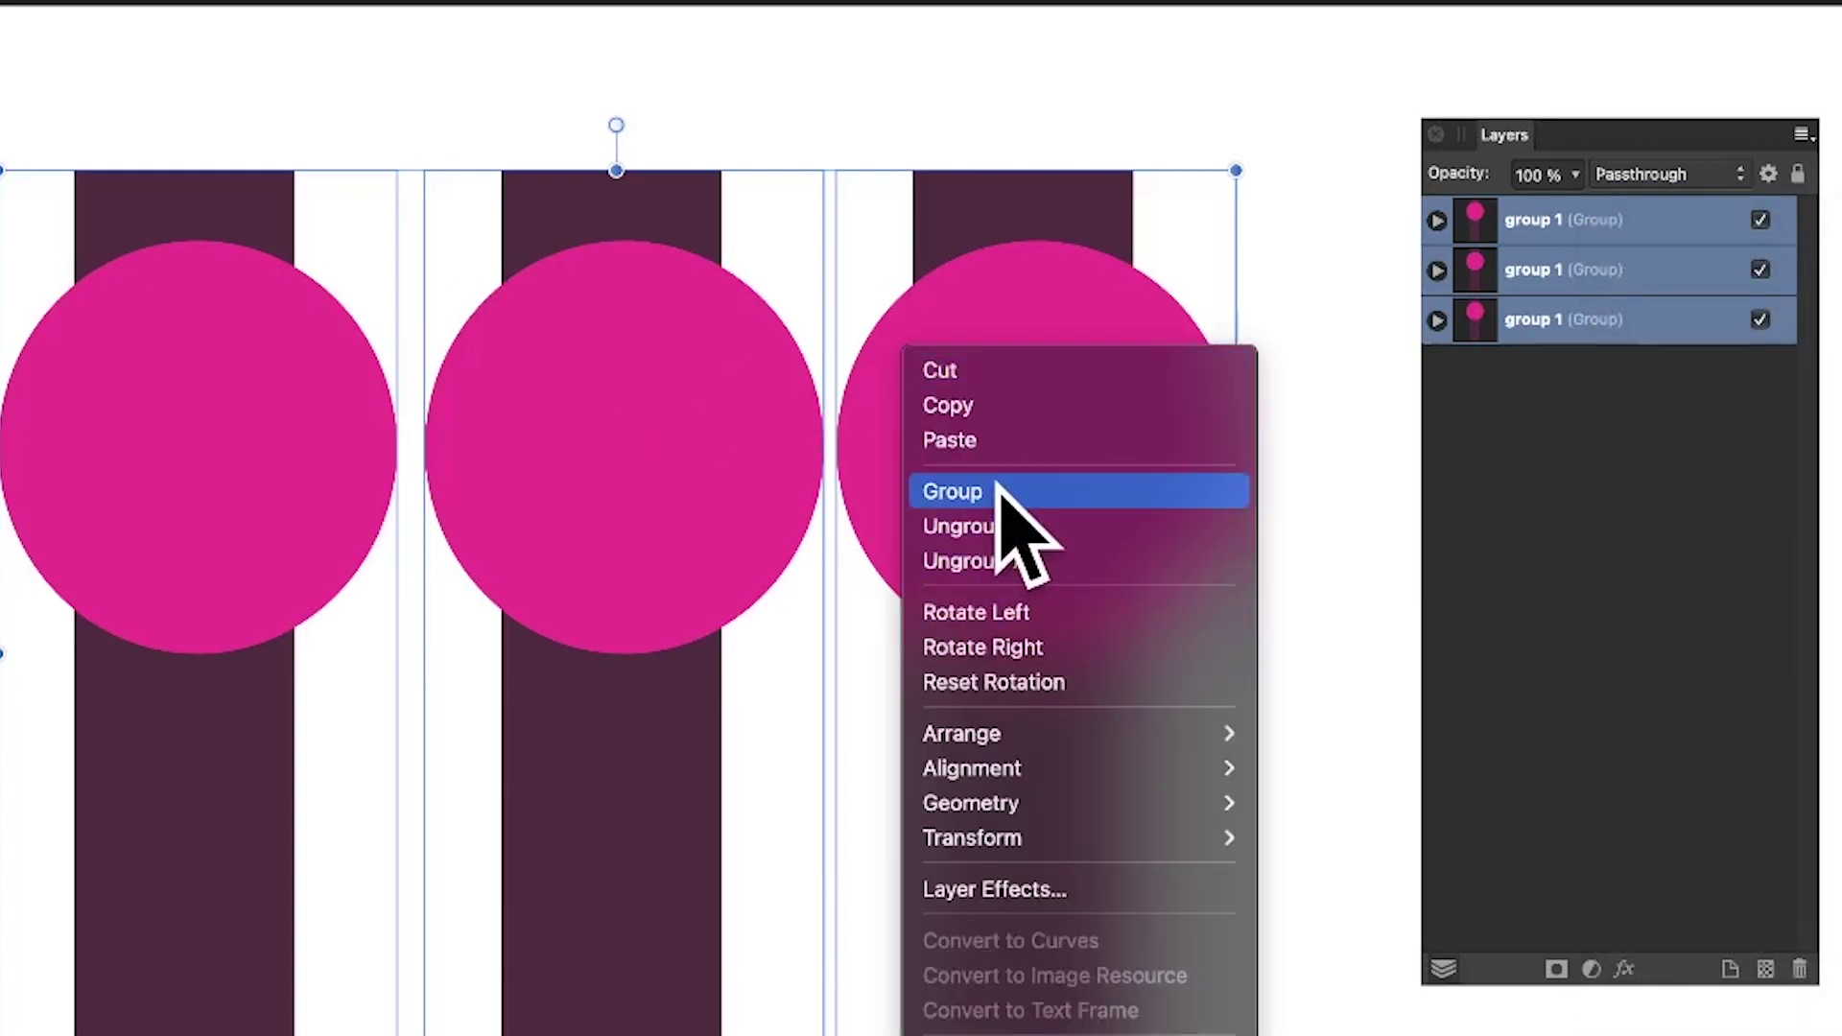
left_click(1000, 487)
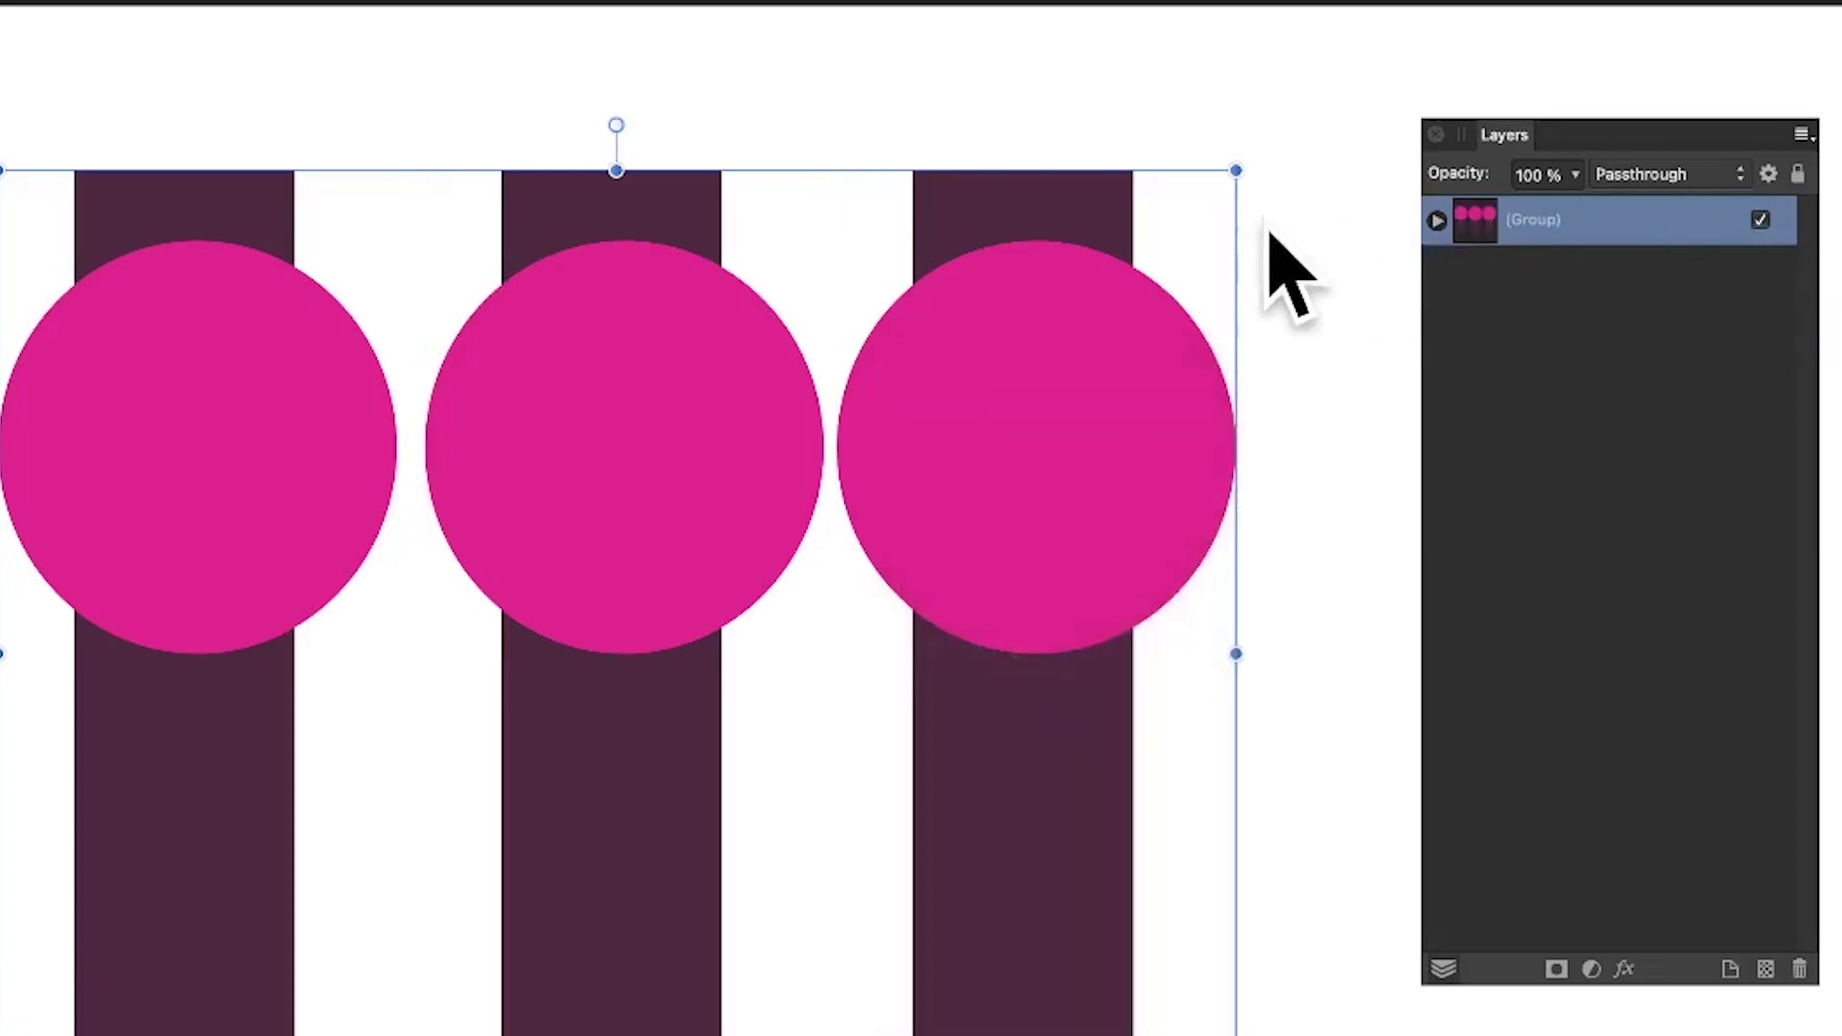
left_click(1438, 219)
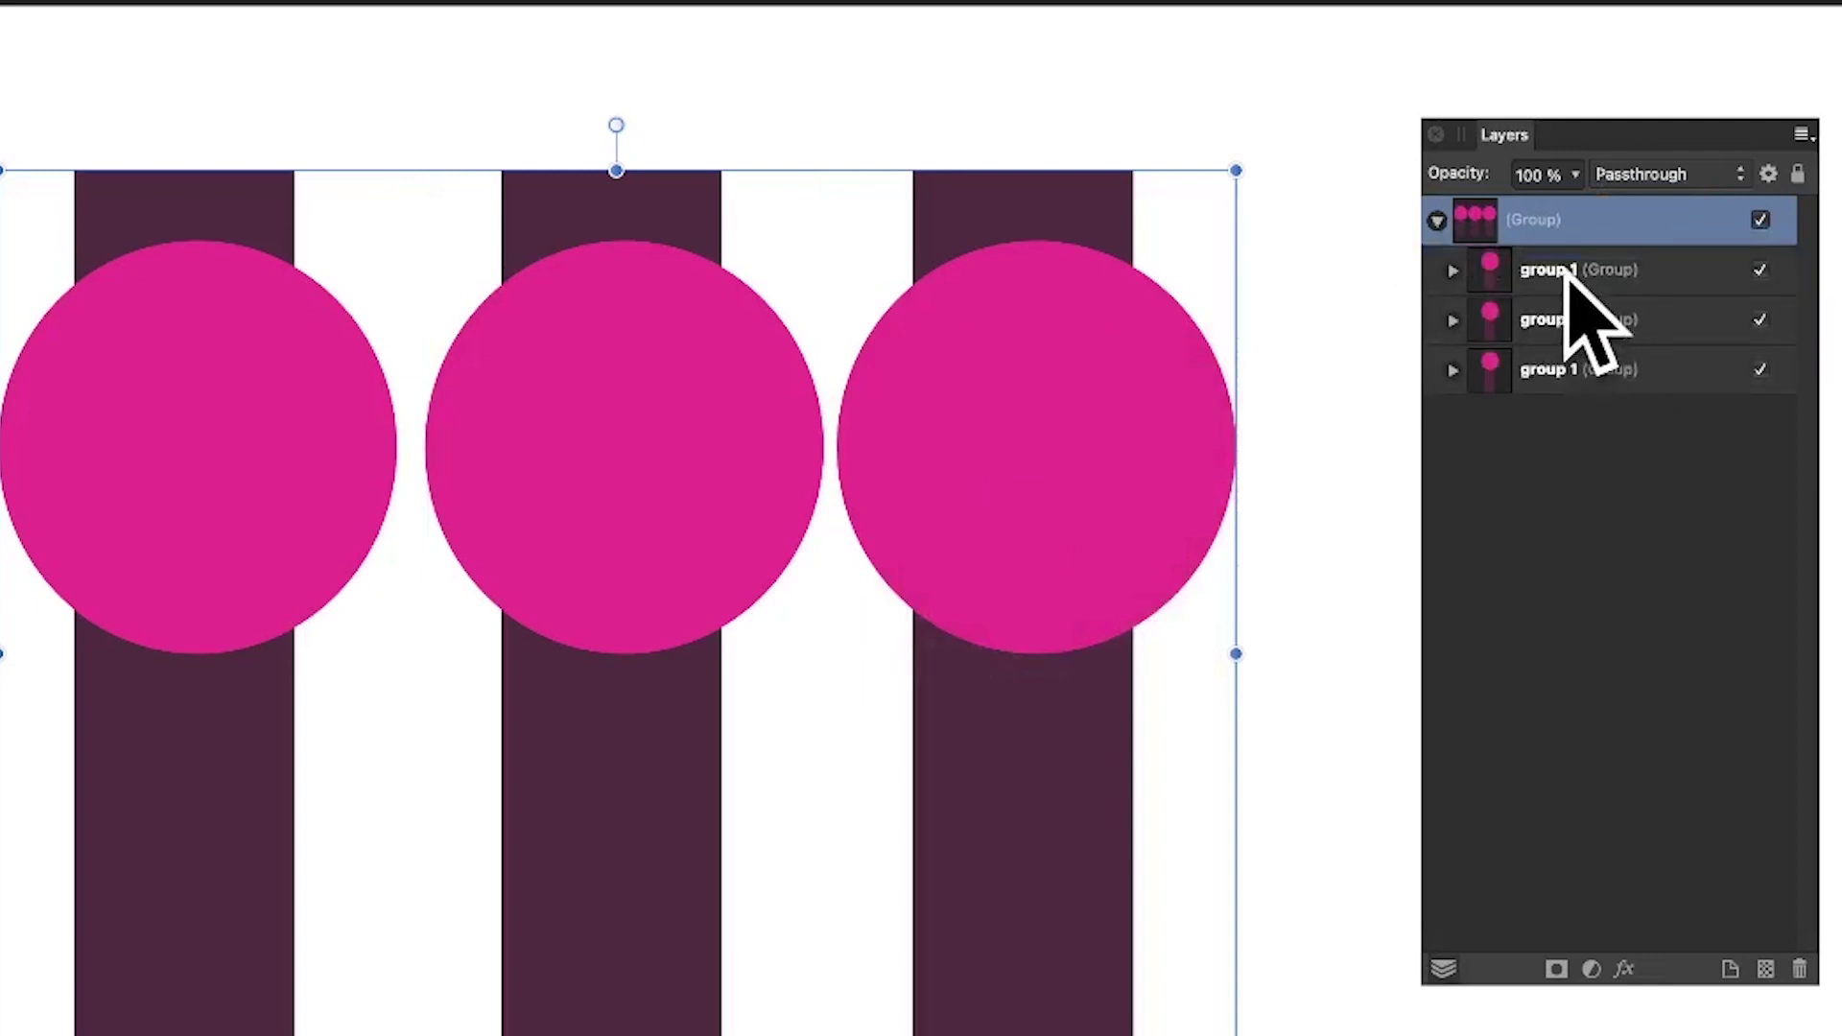
Set the rightmost group to Difference, overlap it onto the middle bar, and select its Ellipse
left_click(1566, 270)
left_click_drag(1097, 299, 785, 257)
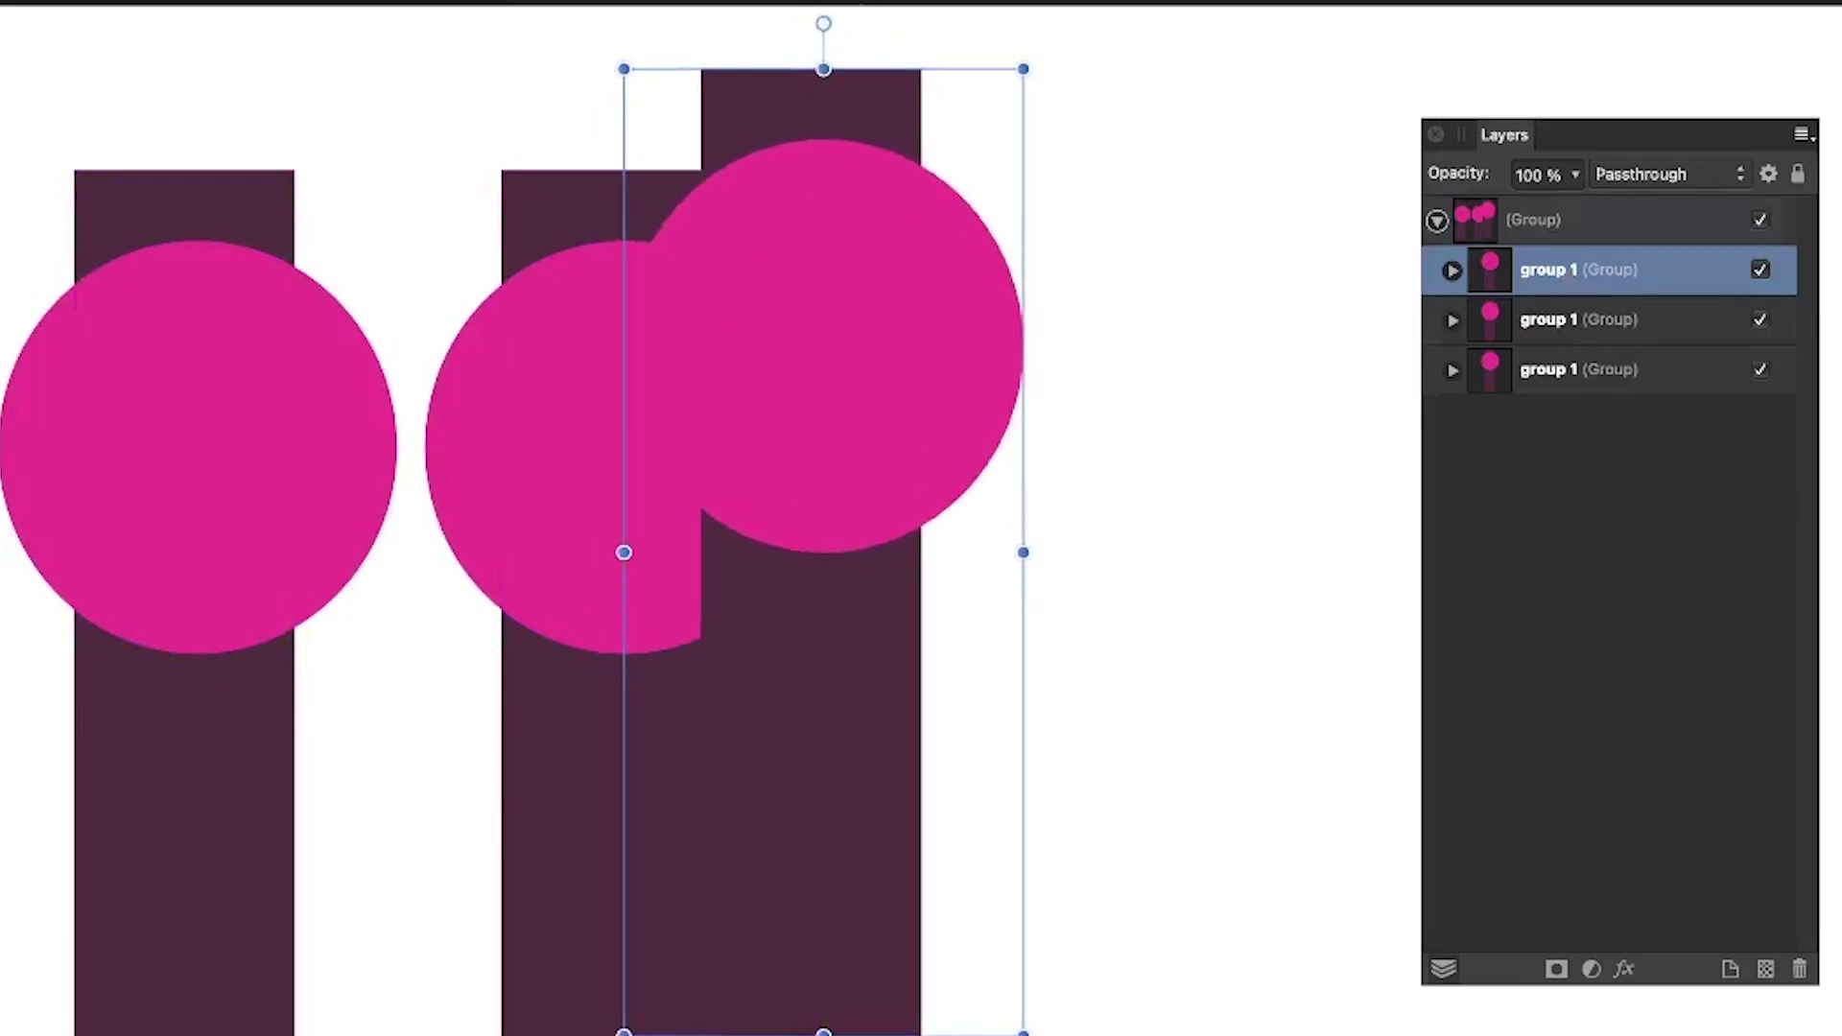
left_click(1650, 176)
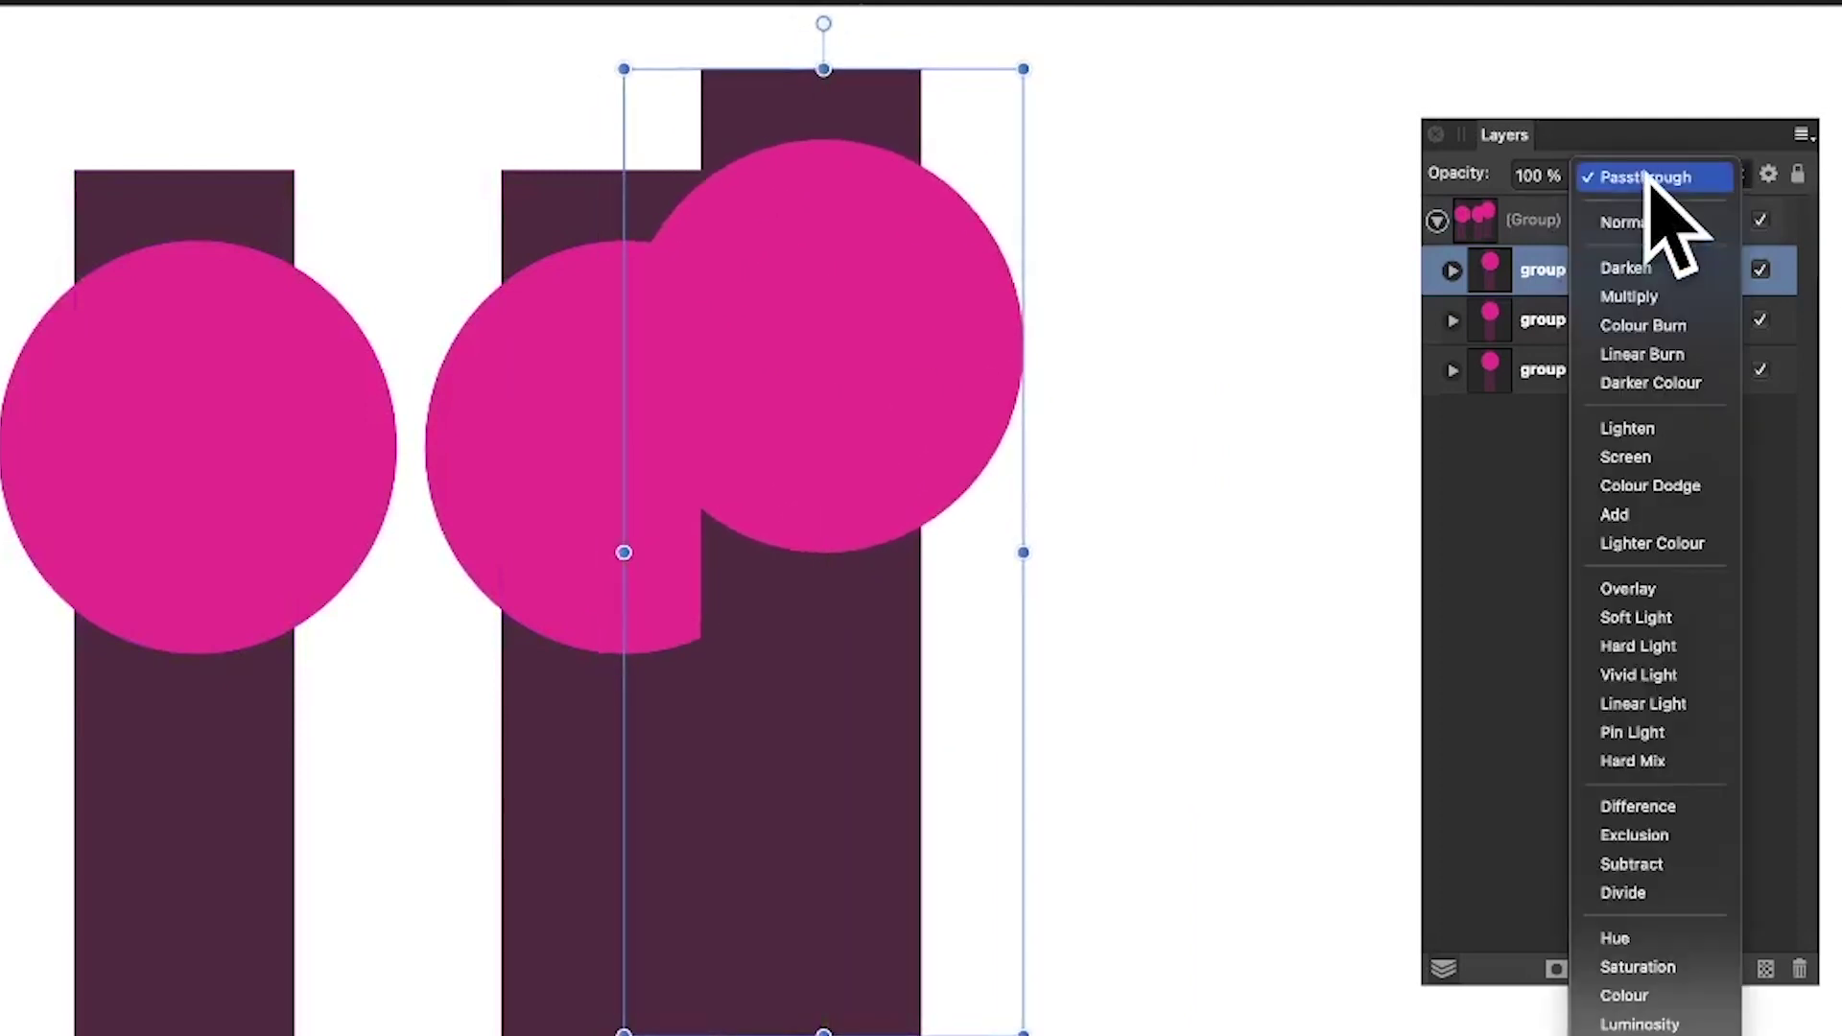
left_click(1637, 808)
left_click_drag(912, 319, 822, 486)
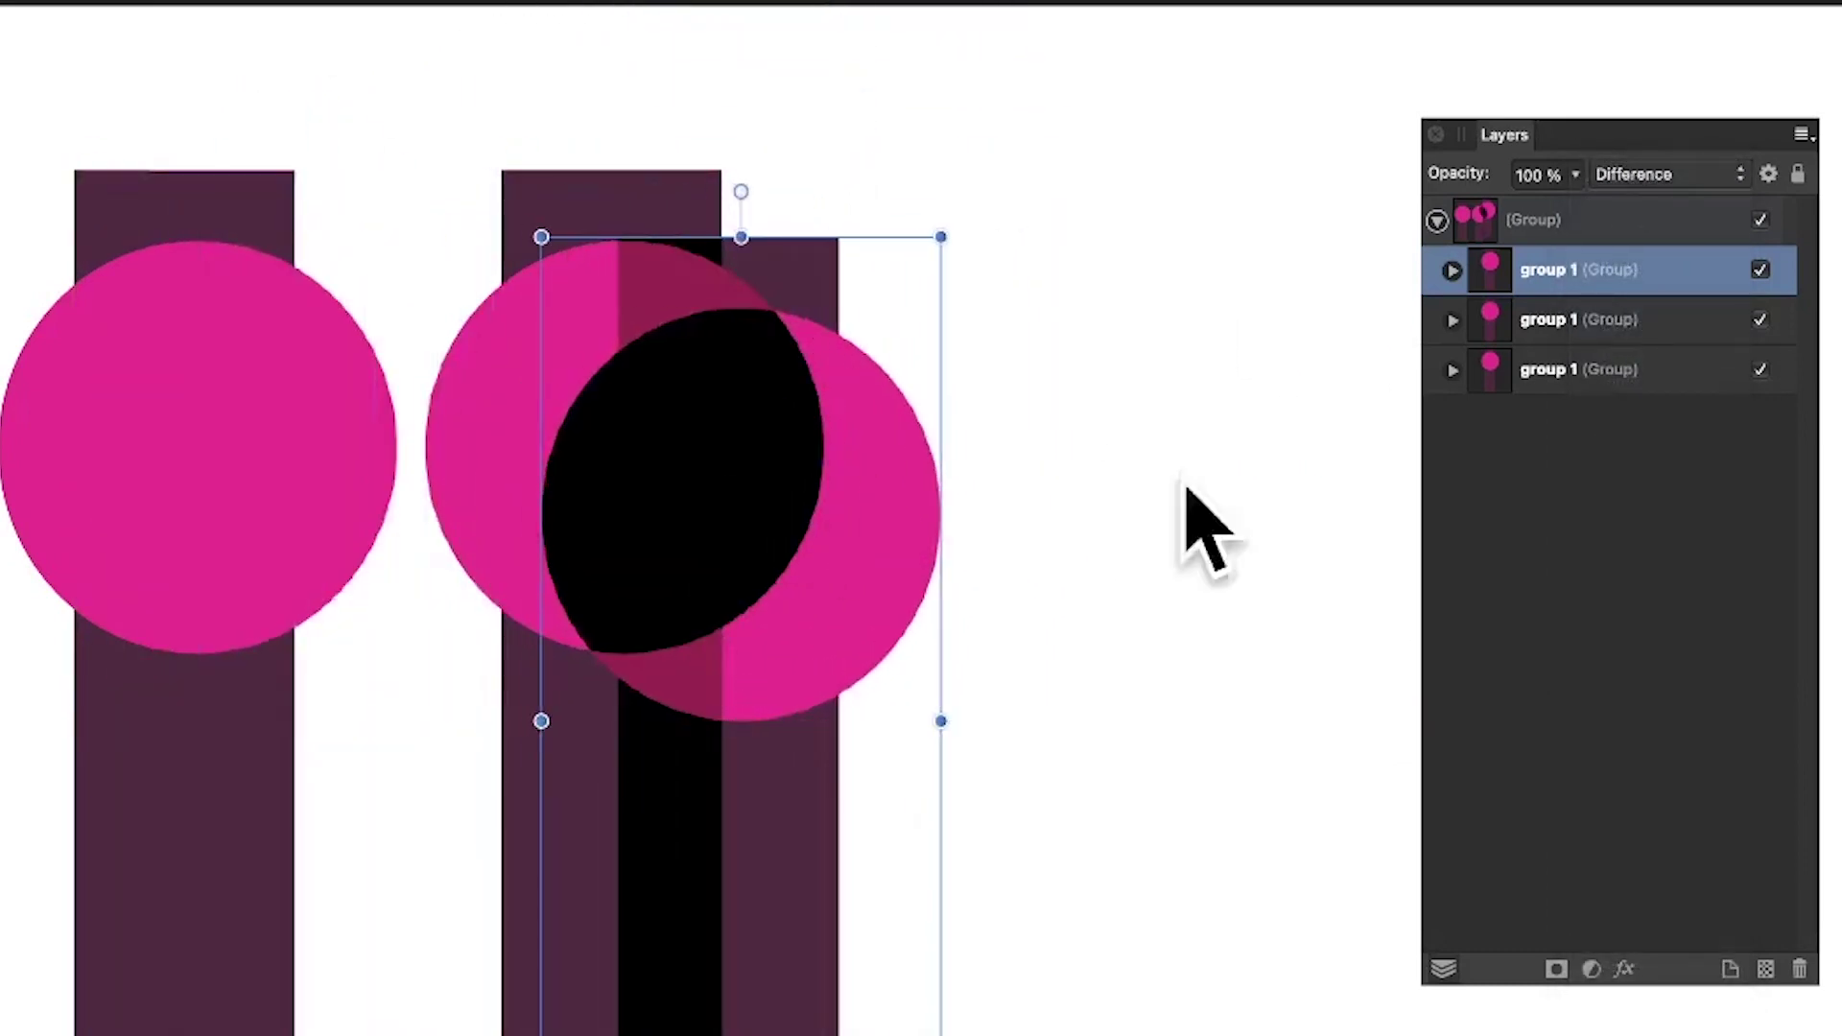
left_click(1451, 271)
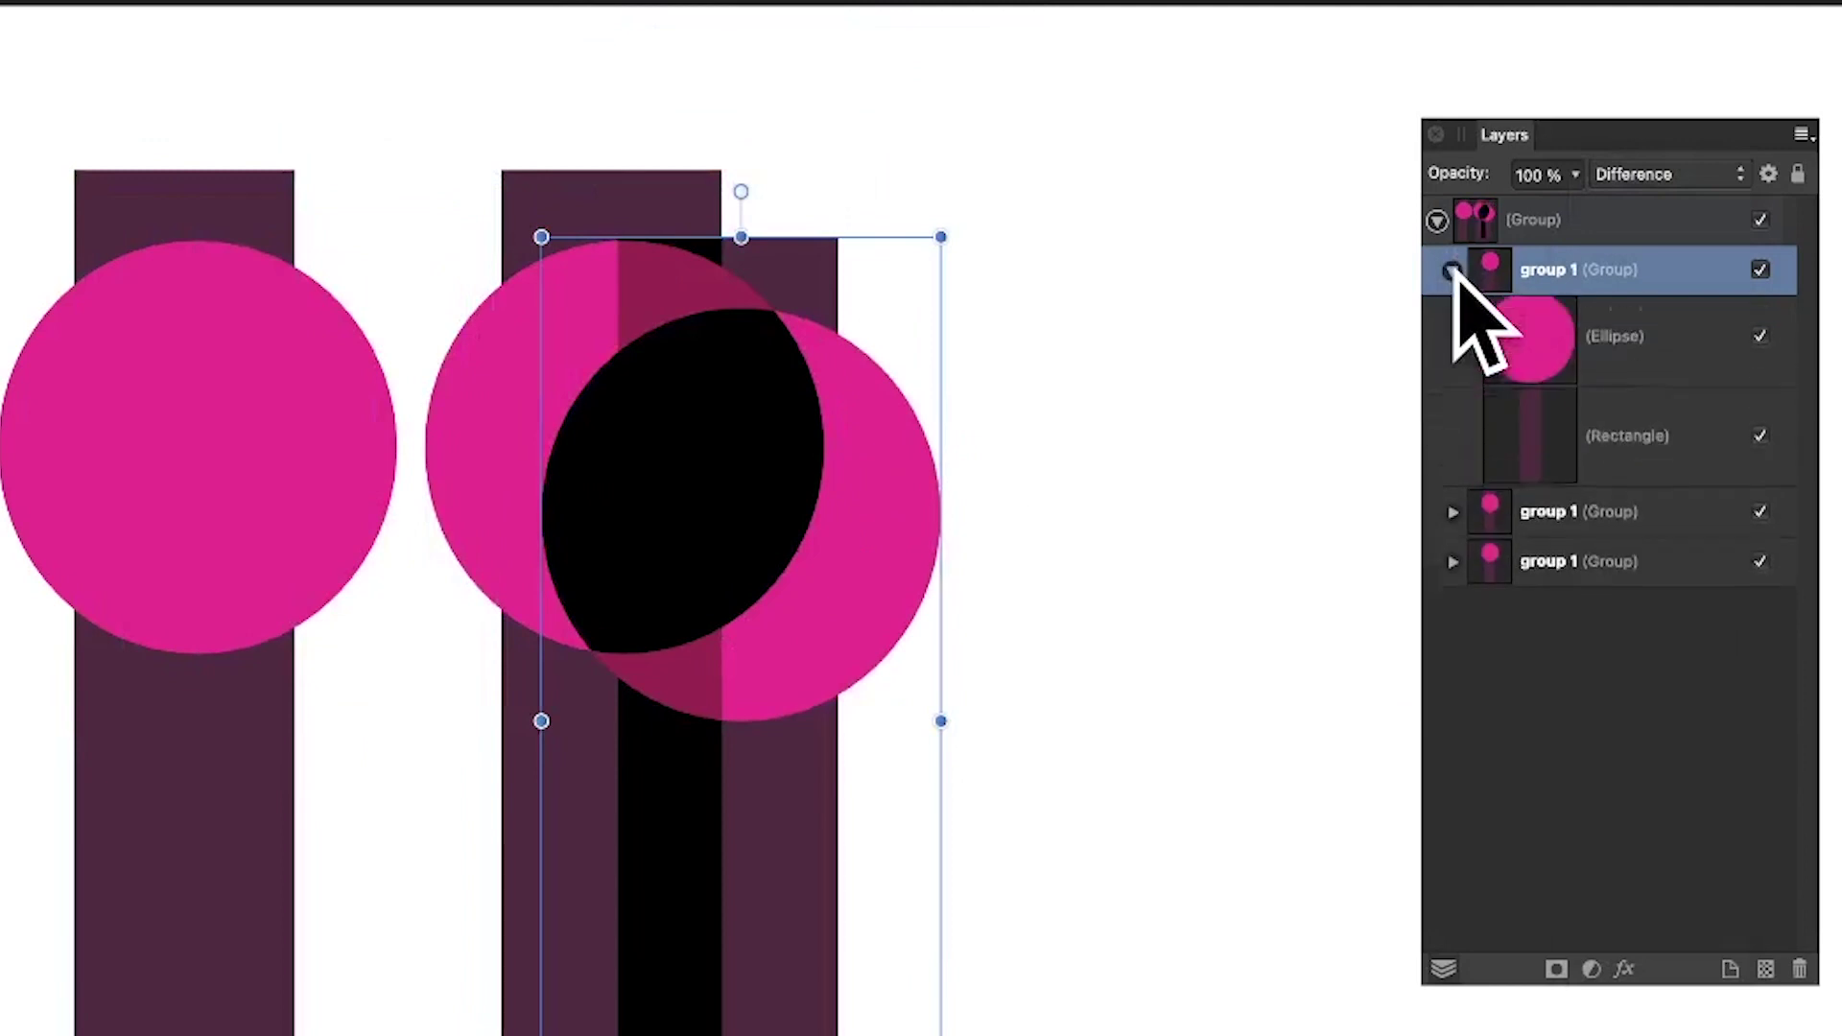
left_click(1578, 357)
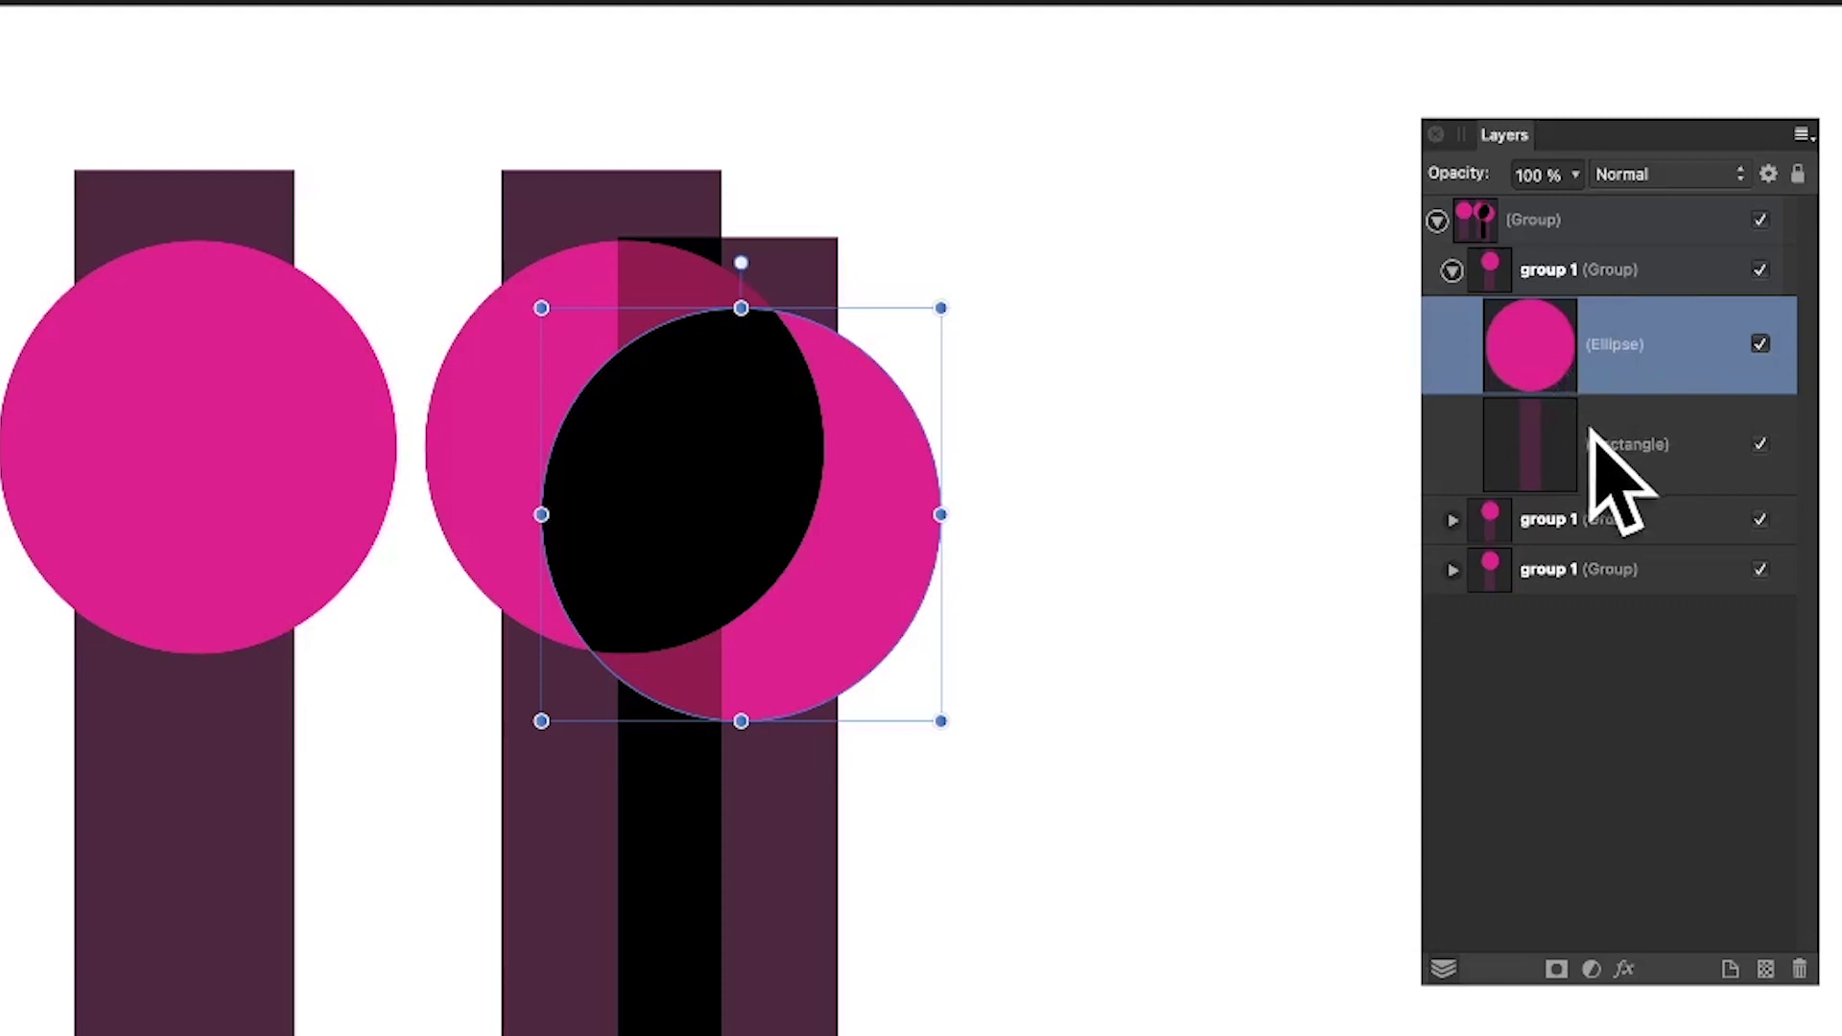
Give the circle Linear Light blending and shrink it onto the top of its rectangle
left_click(1672, 174)
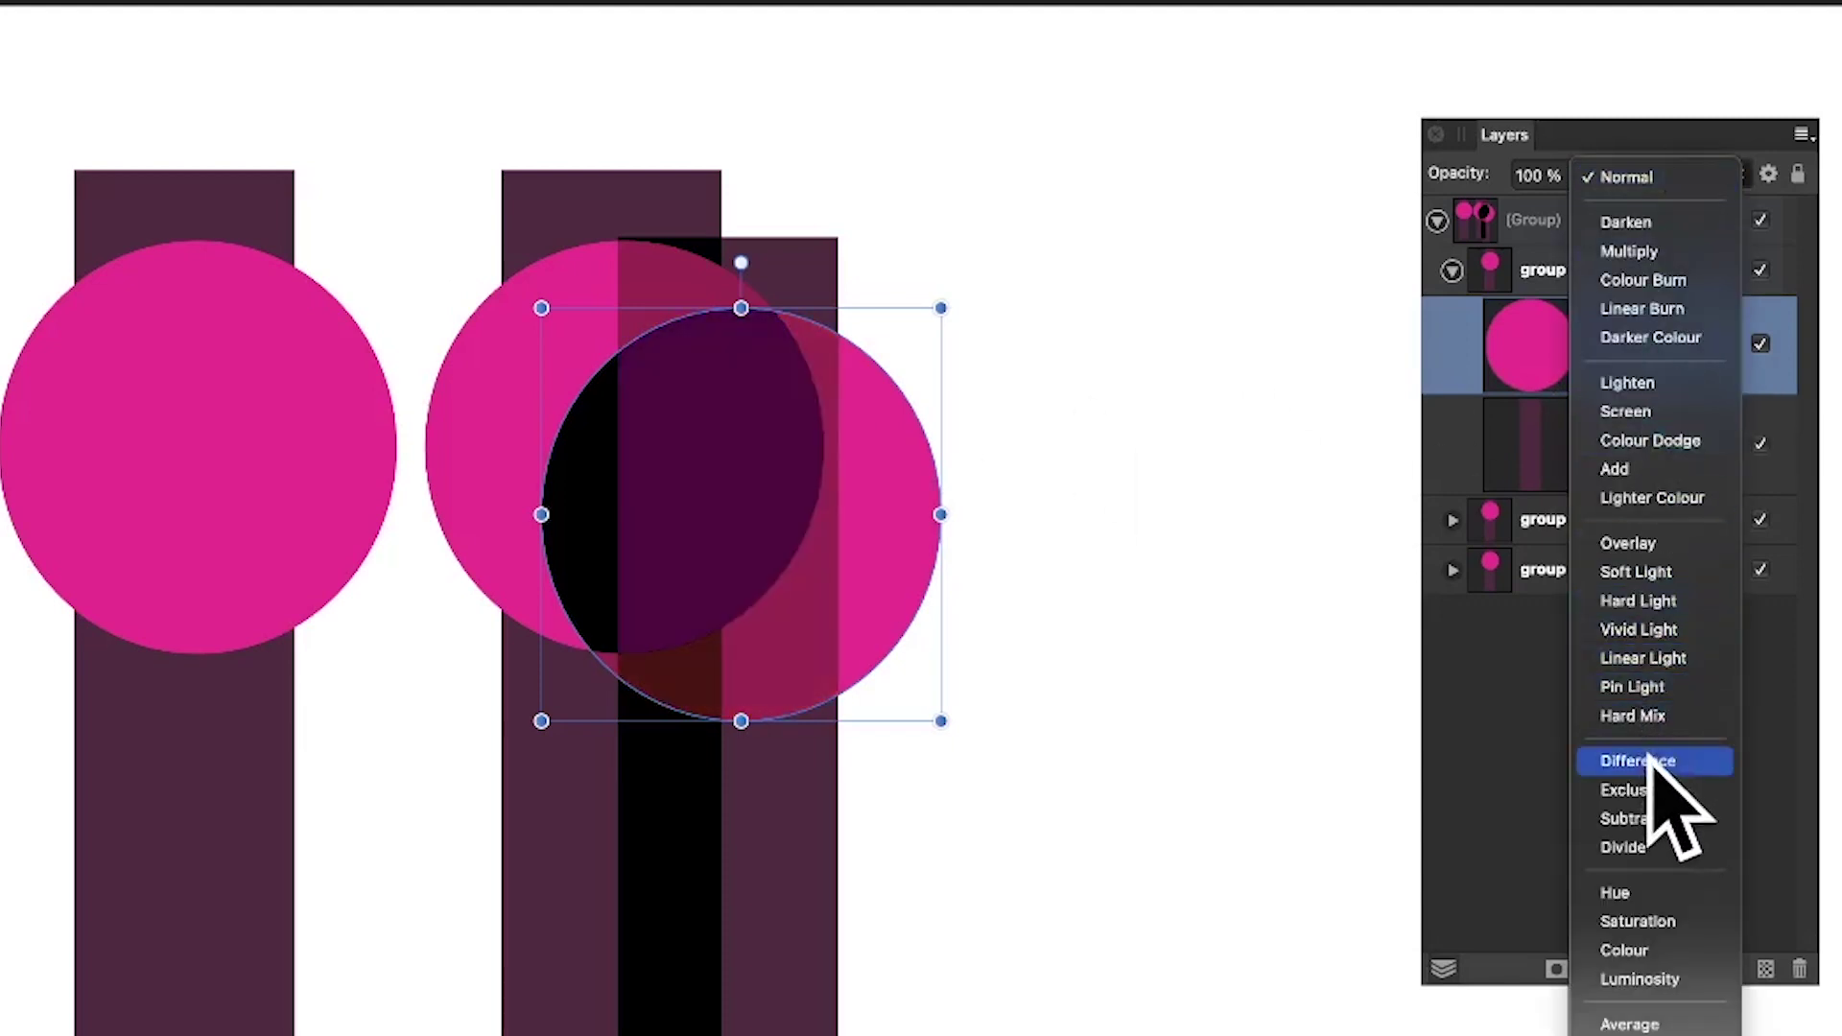
left_click(1656, 658)
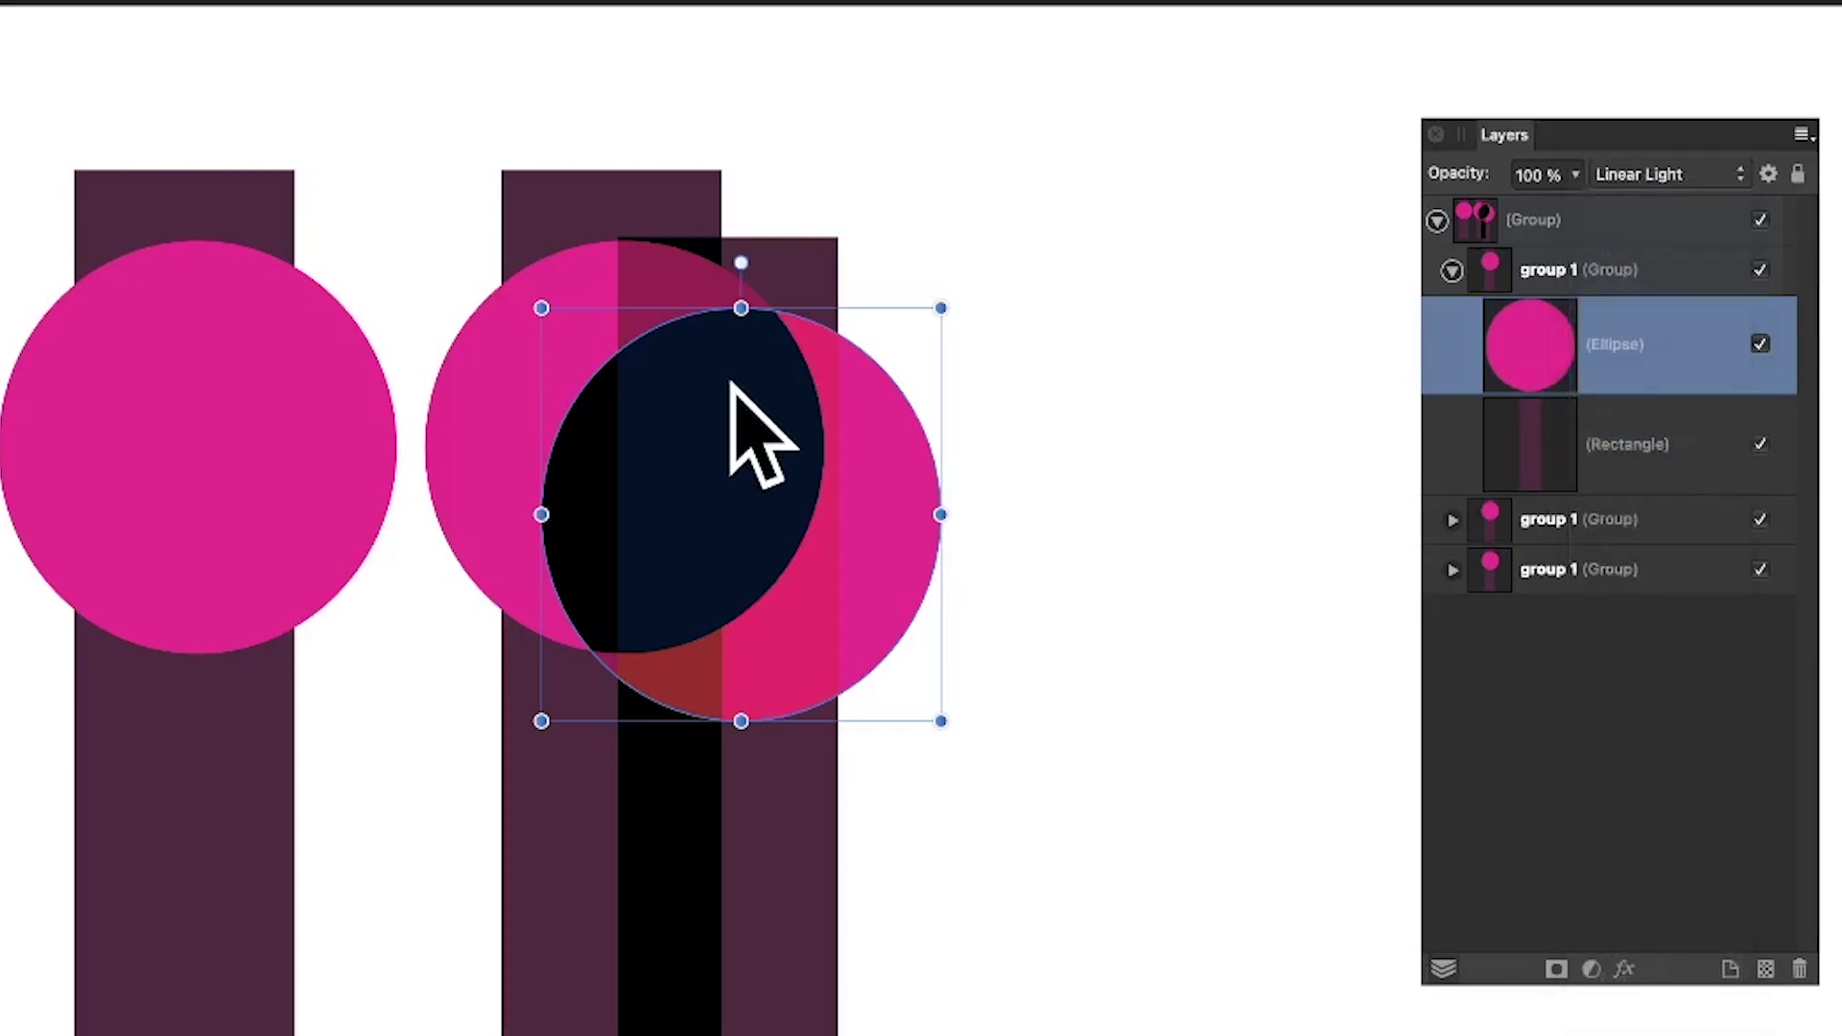
left_click_drag(814, 424, 995, 257)
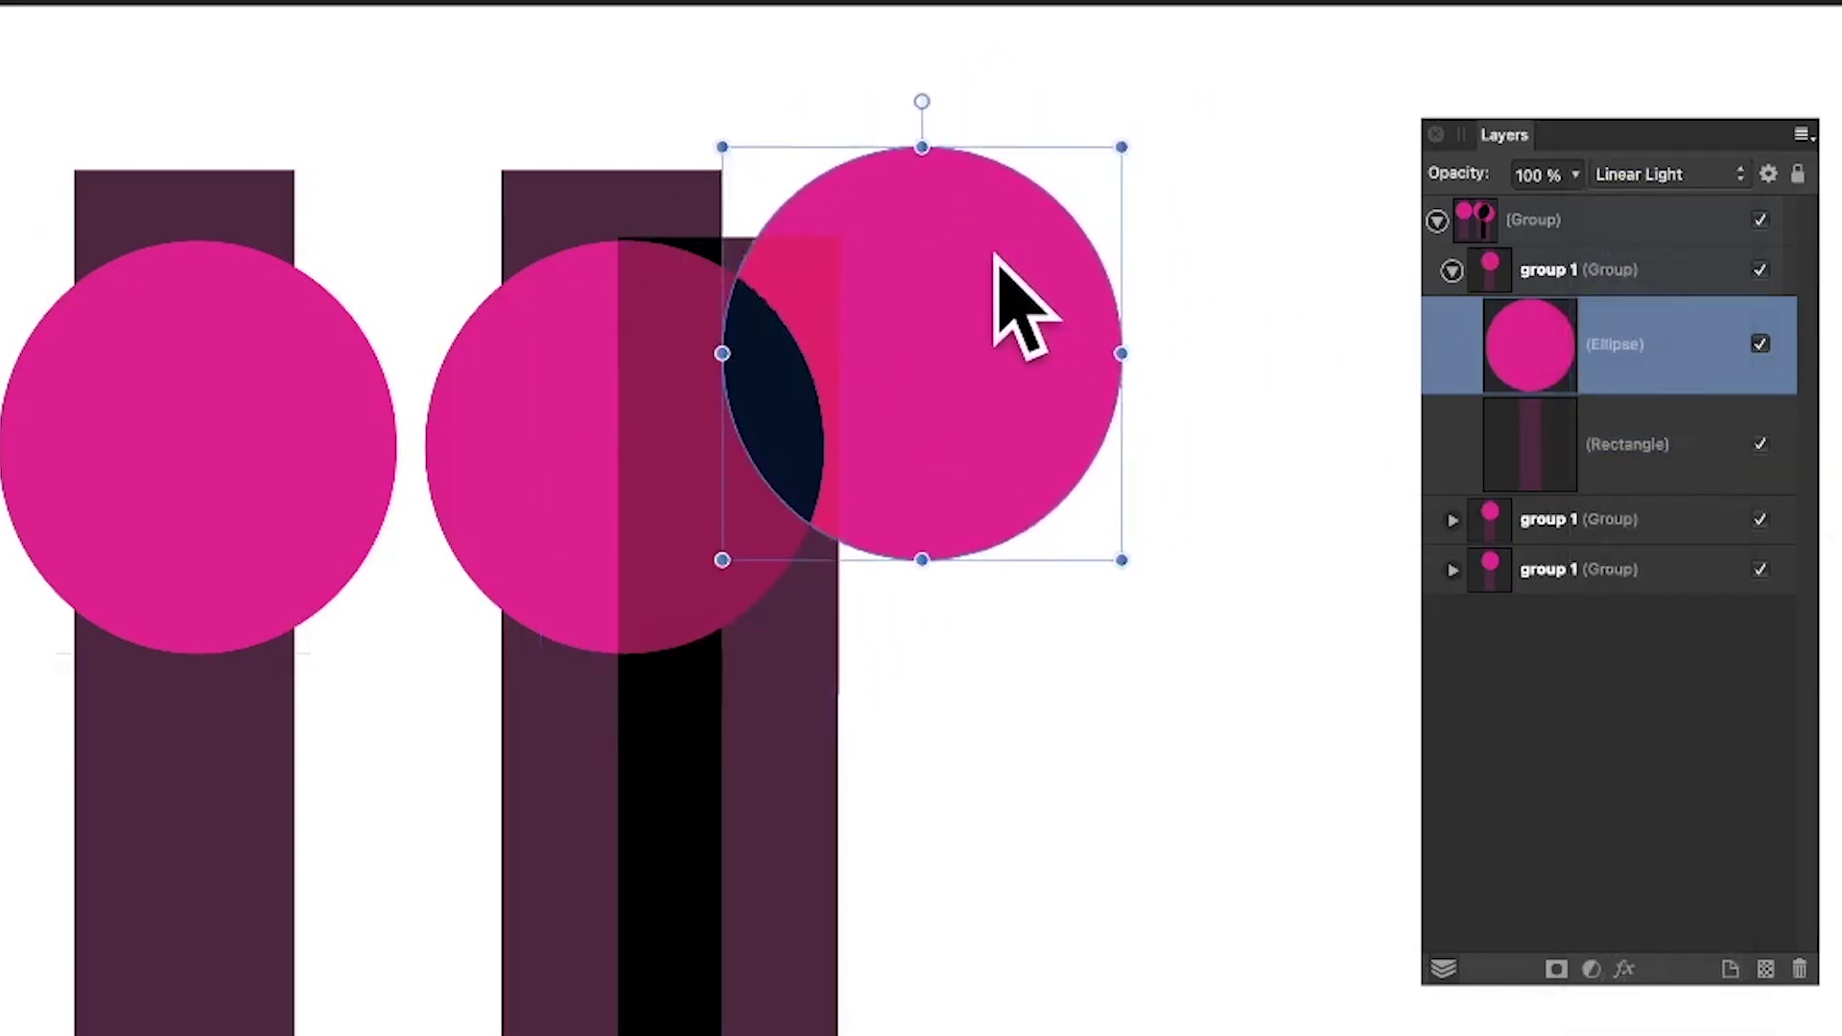
left_click_drag(1118, 592, 950, 416)
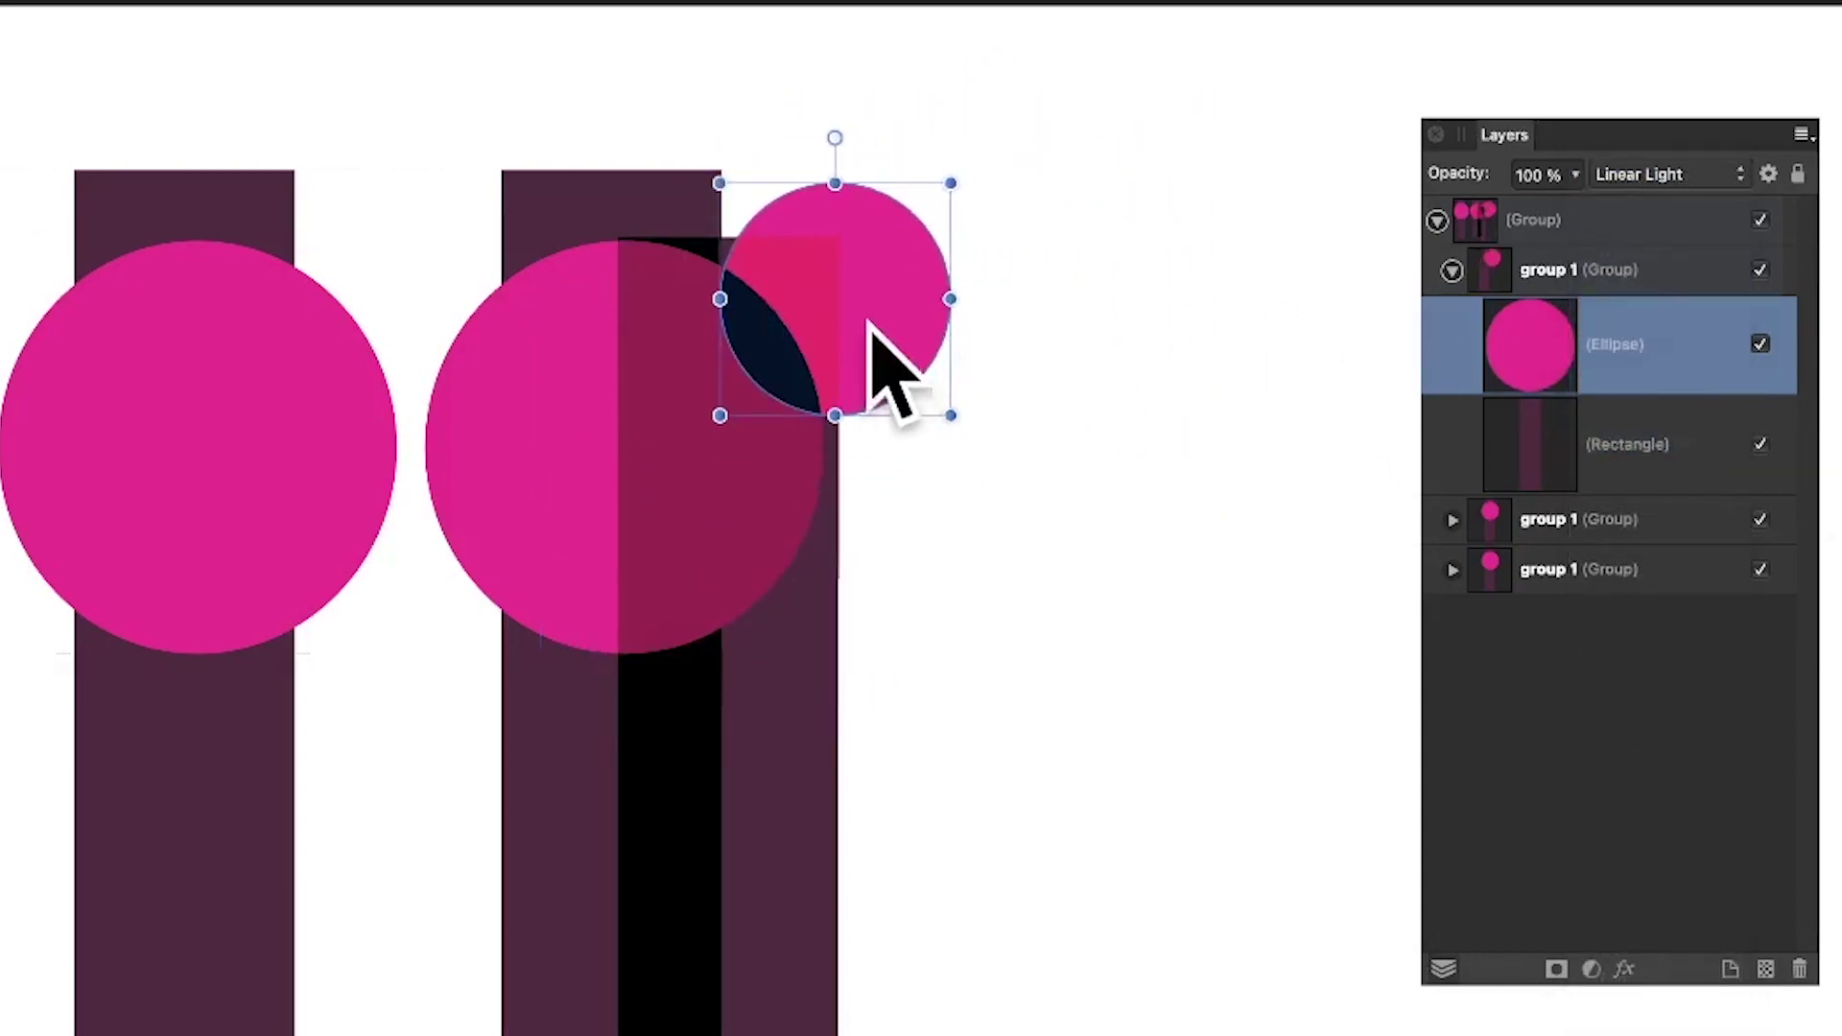
left_click_drag(870, 323, 752, 297)
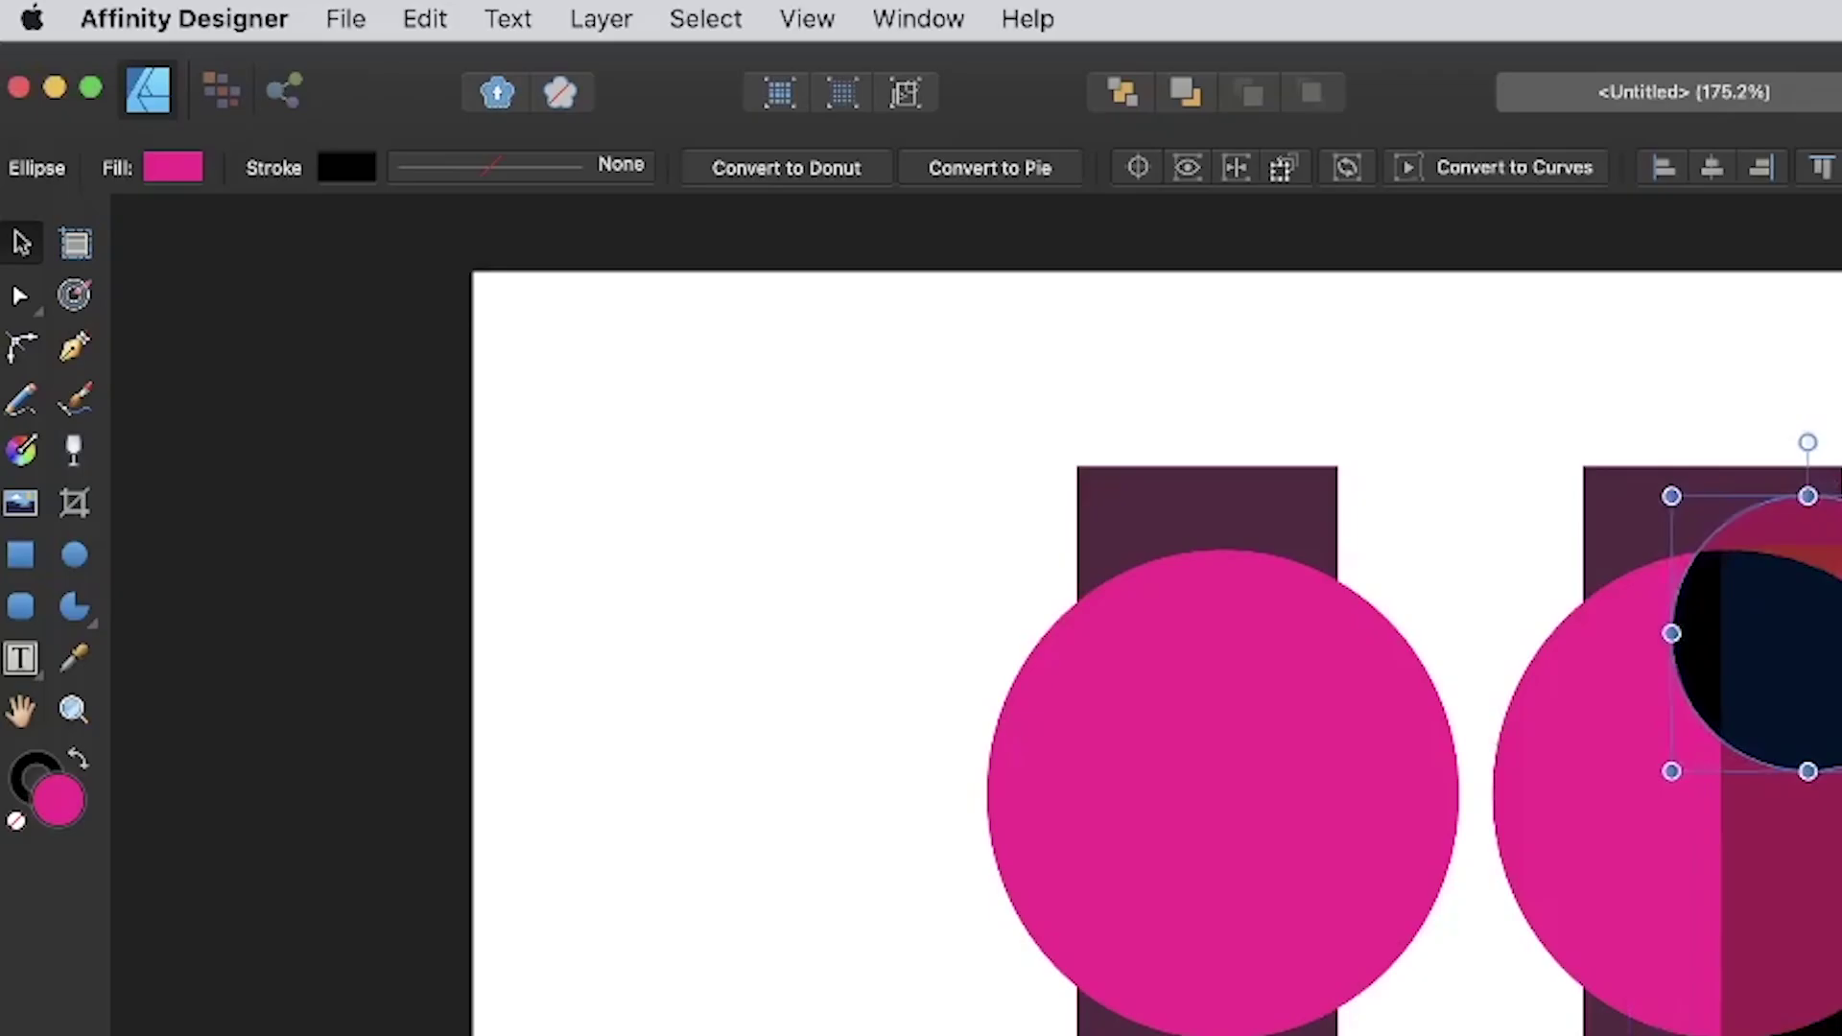
left_click_drag(1813, 633, 1835, 621)
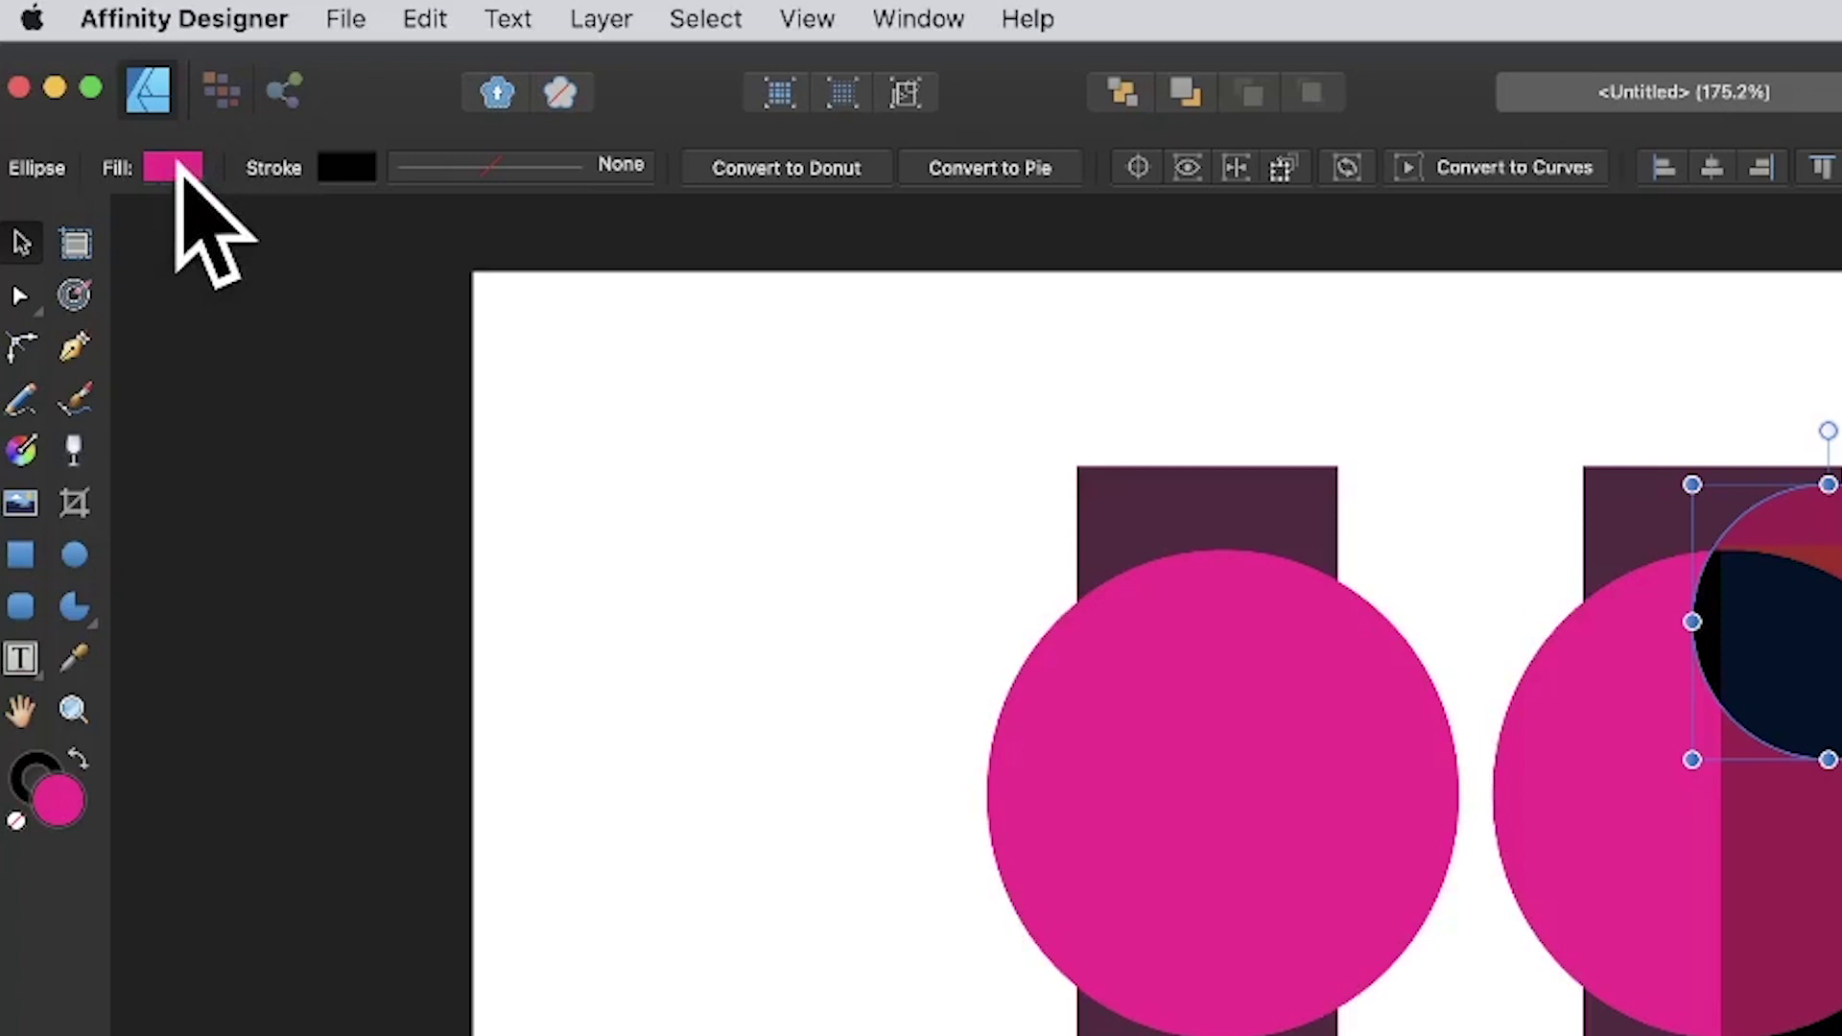
Fill the circle bright green and select its parent groups
left_click(174, 171)
left_click(324, 544)
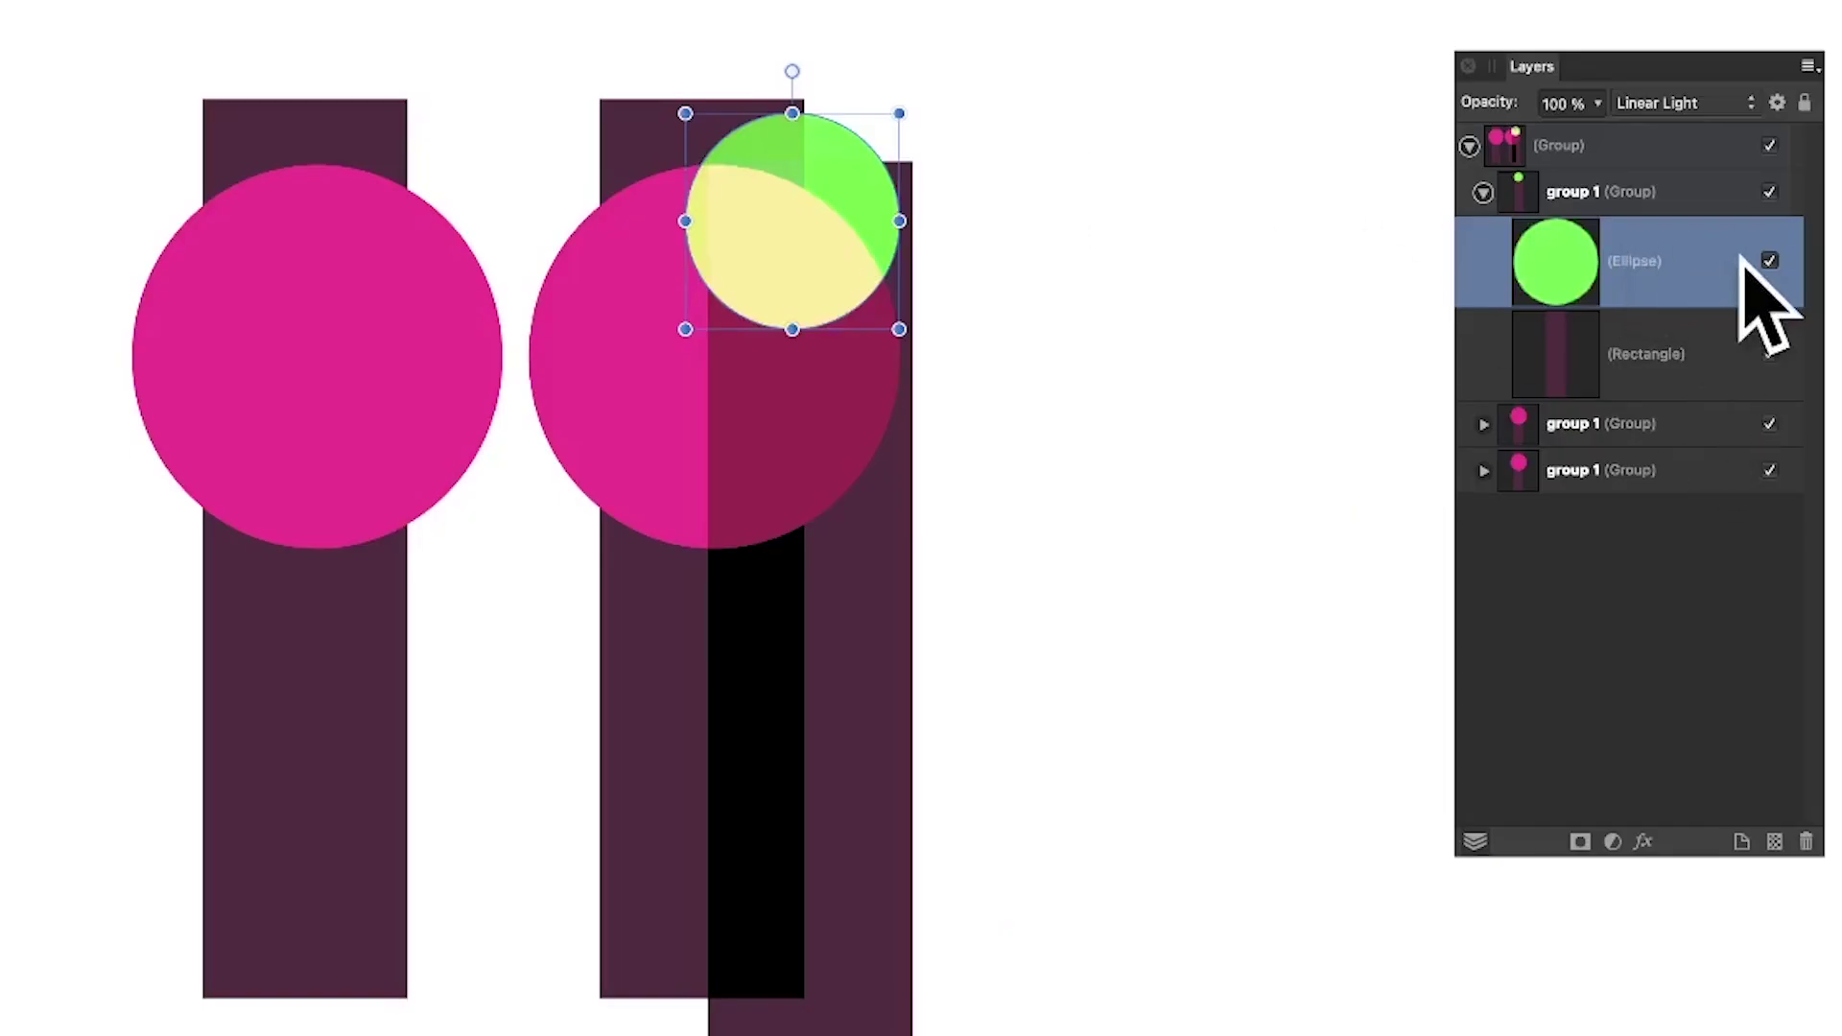
left_click(1658, 190)
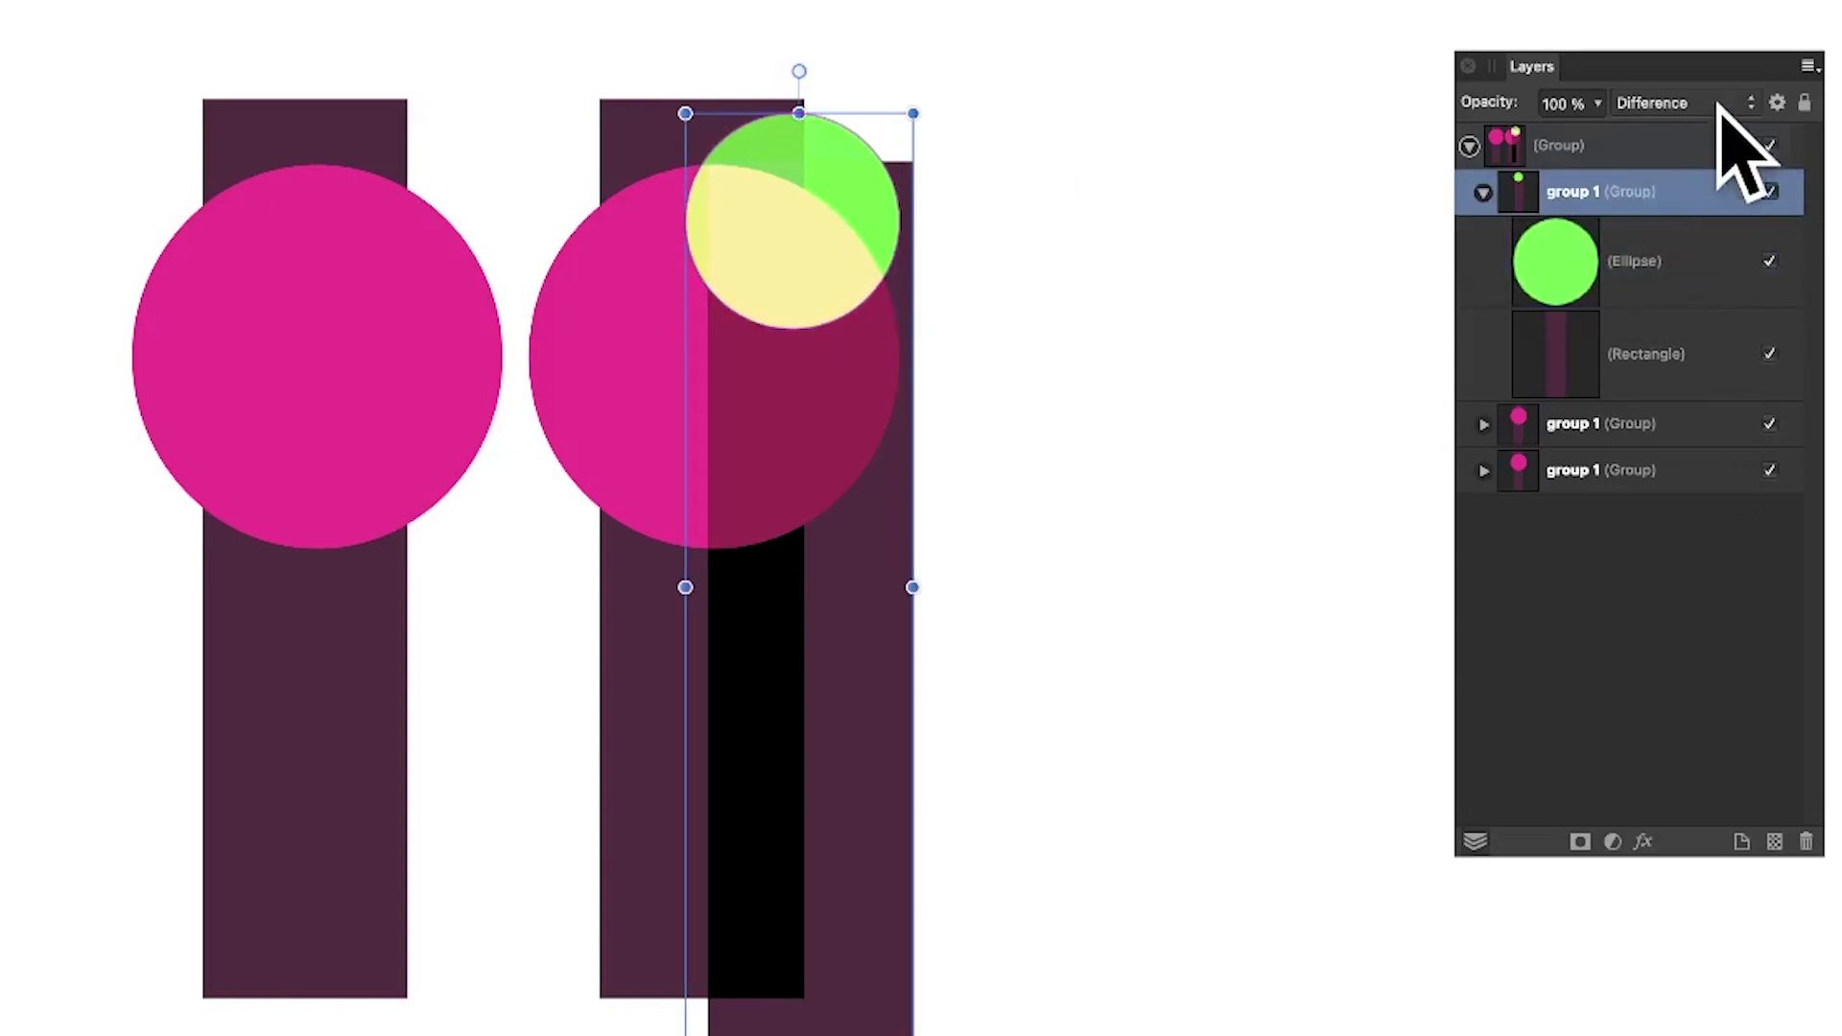
left_click(1593, 146)
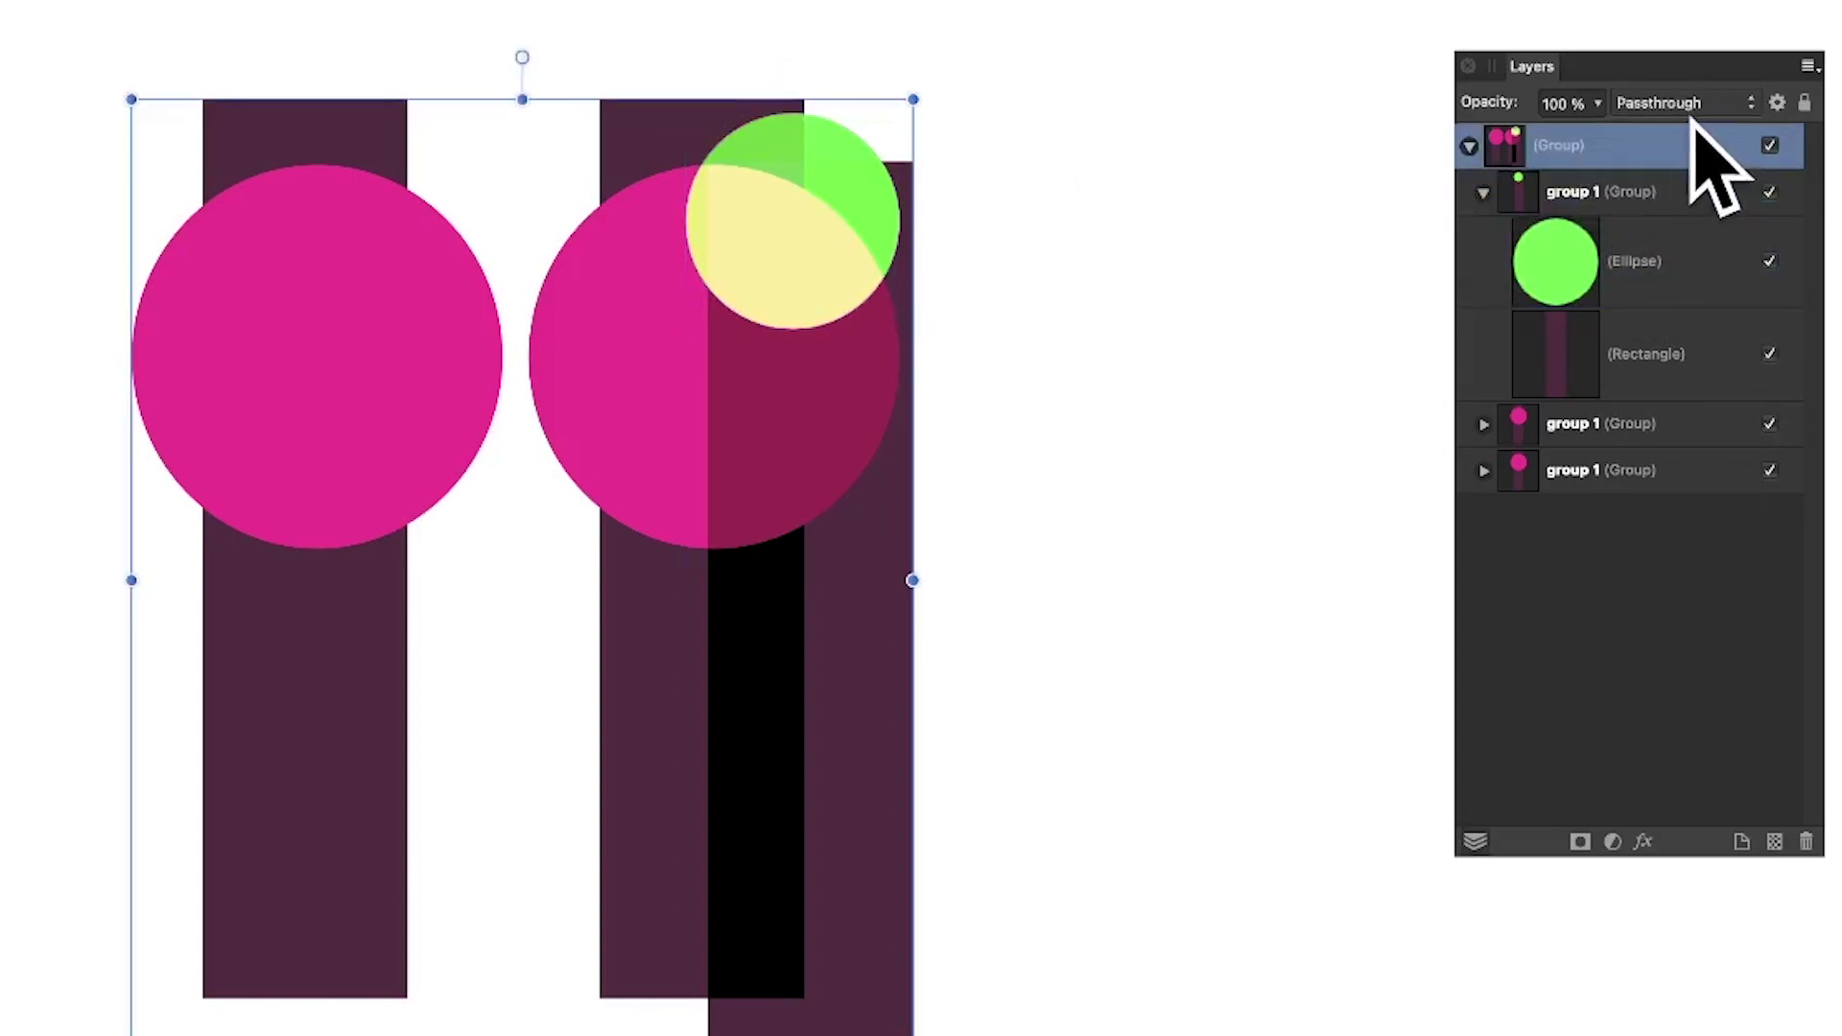
Duplicate the whole top-level group and move the copy down and right
left_click(1469, 146)
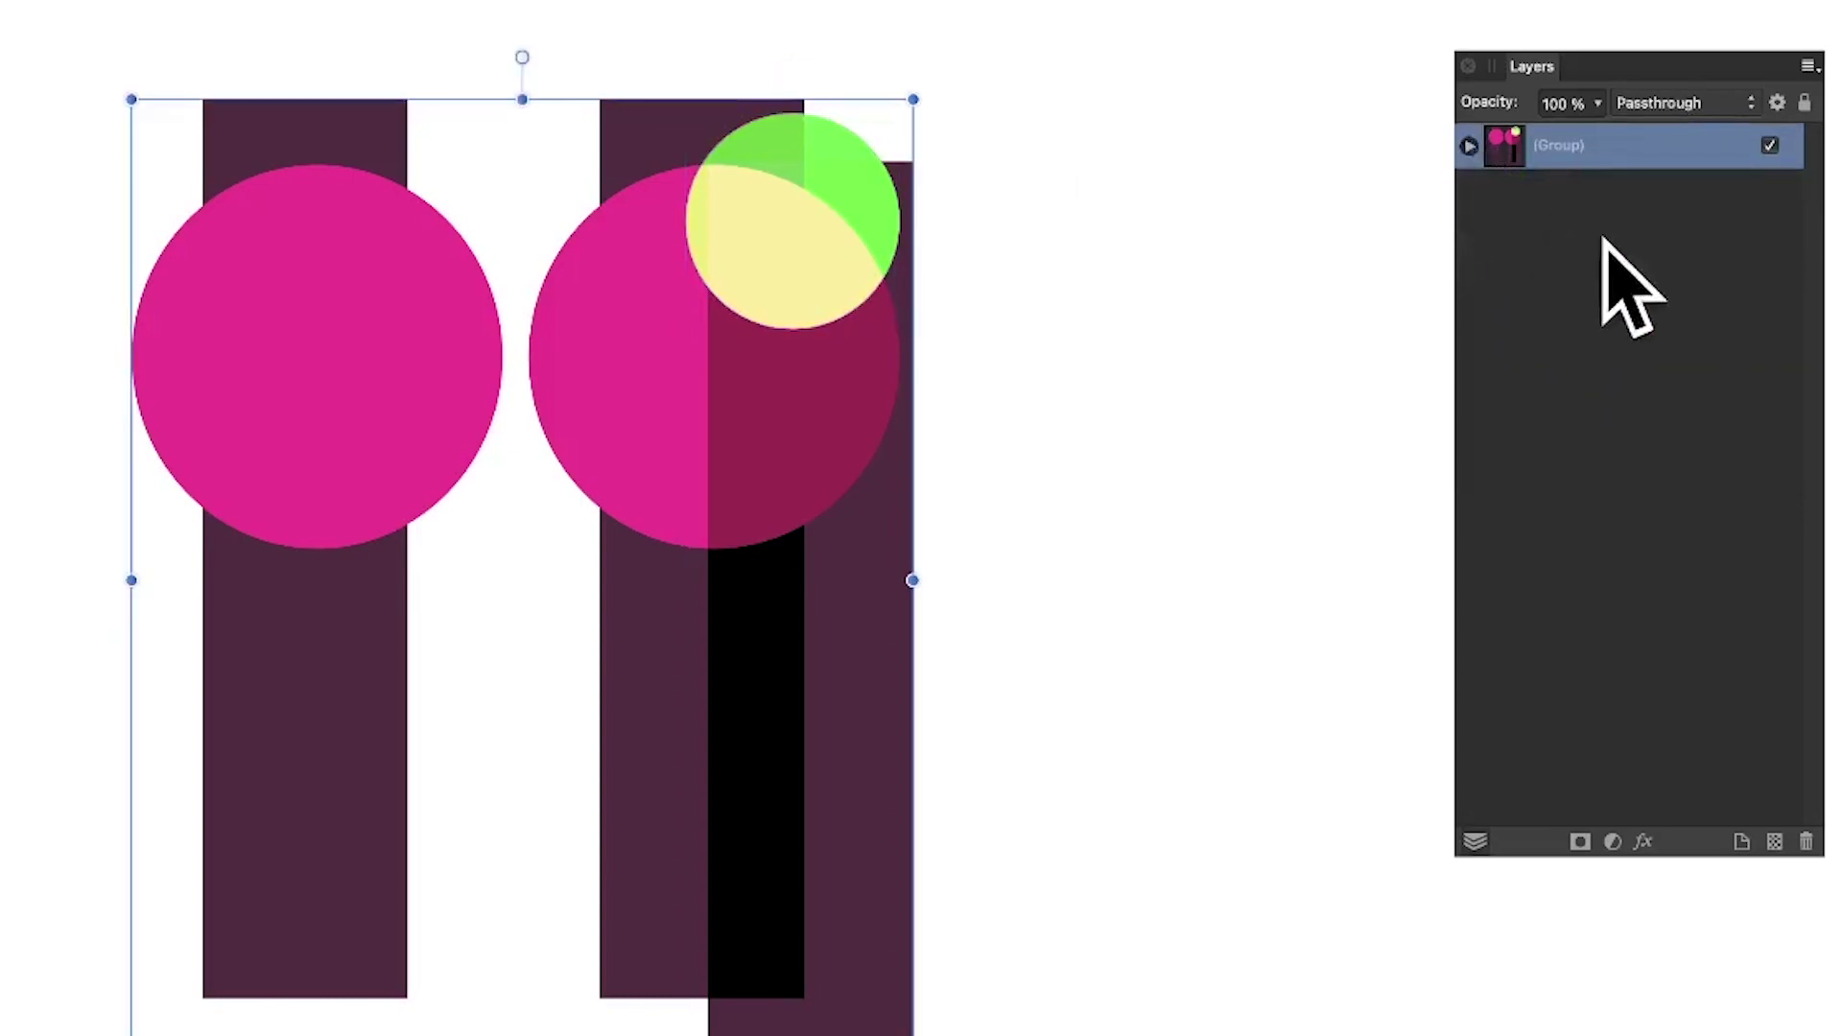
right_click(1589, 146)
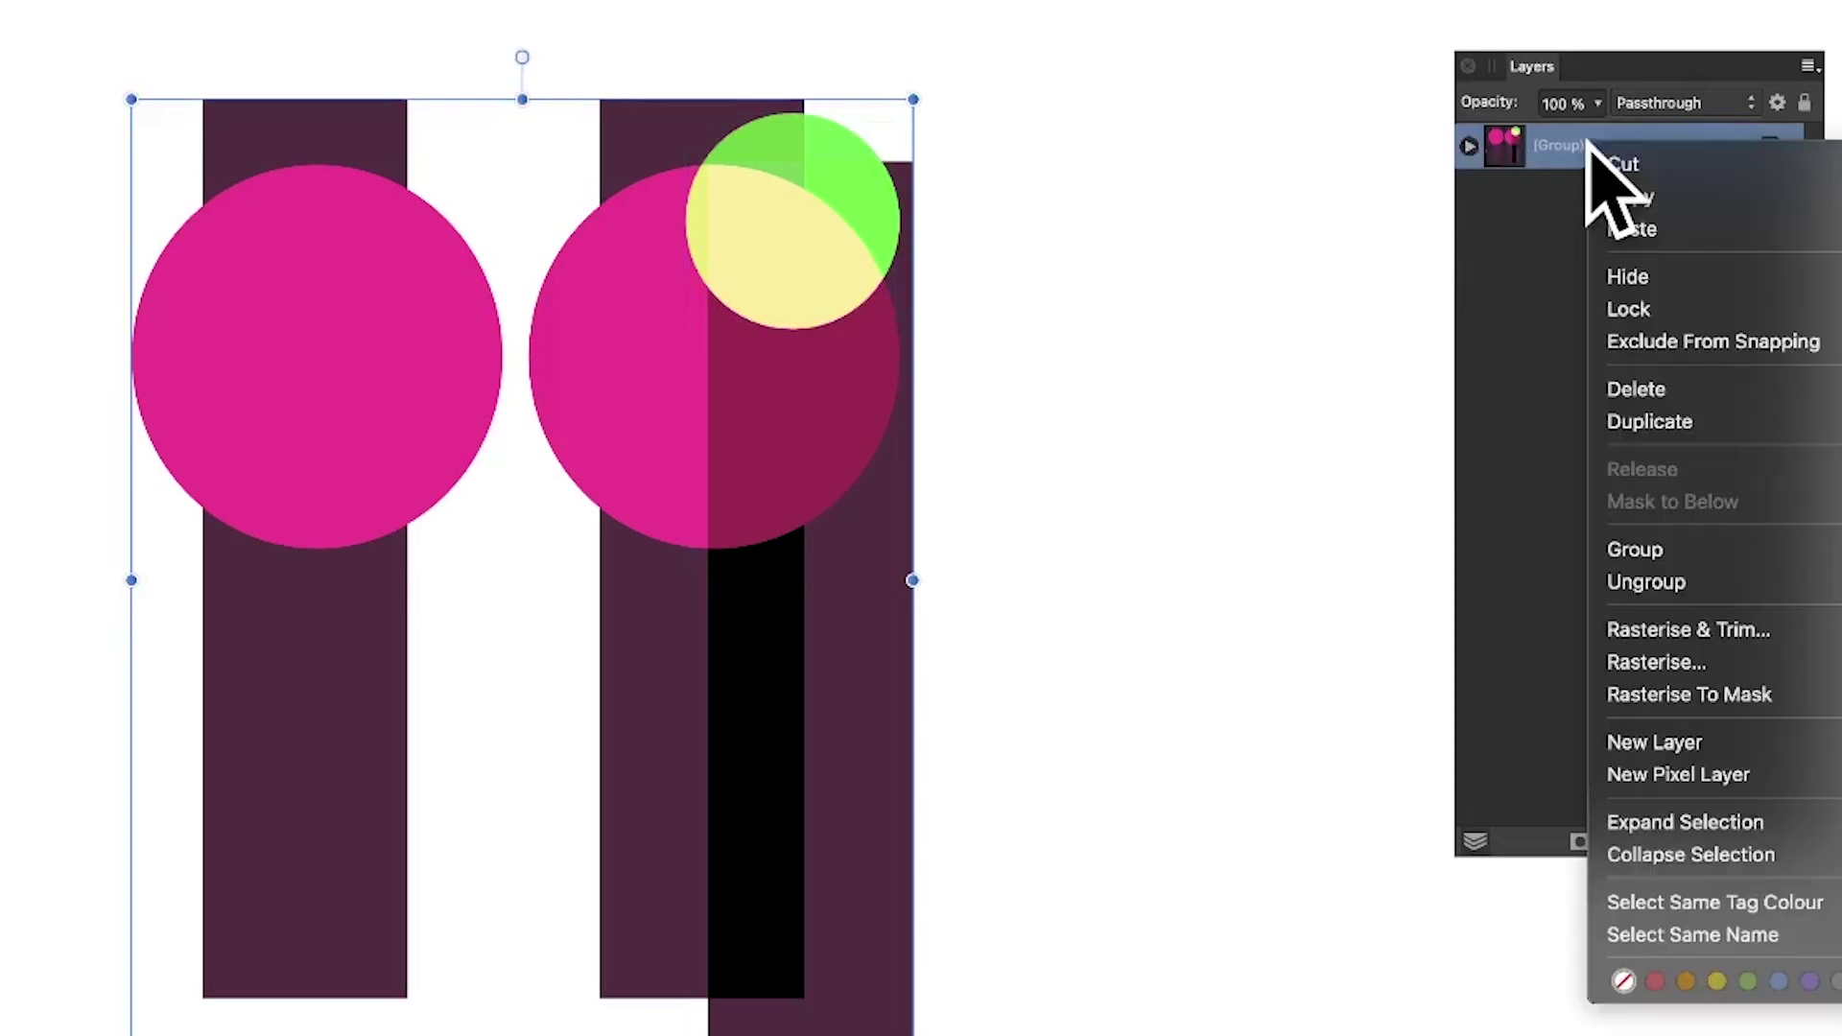
left_click(1651, 423)
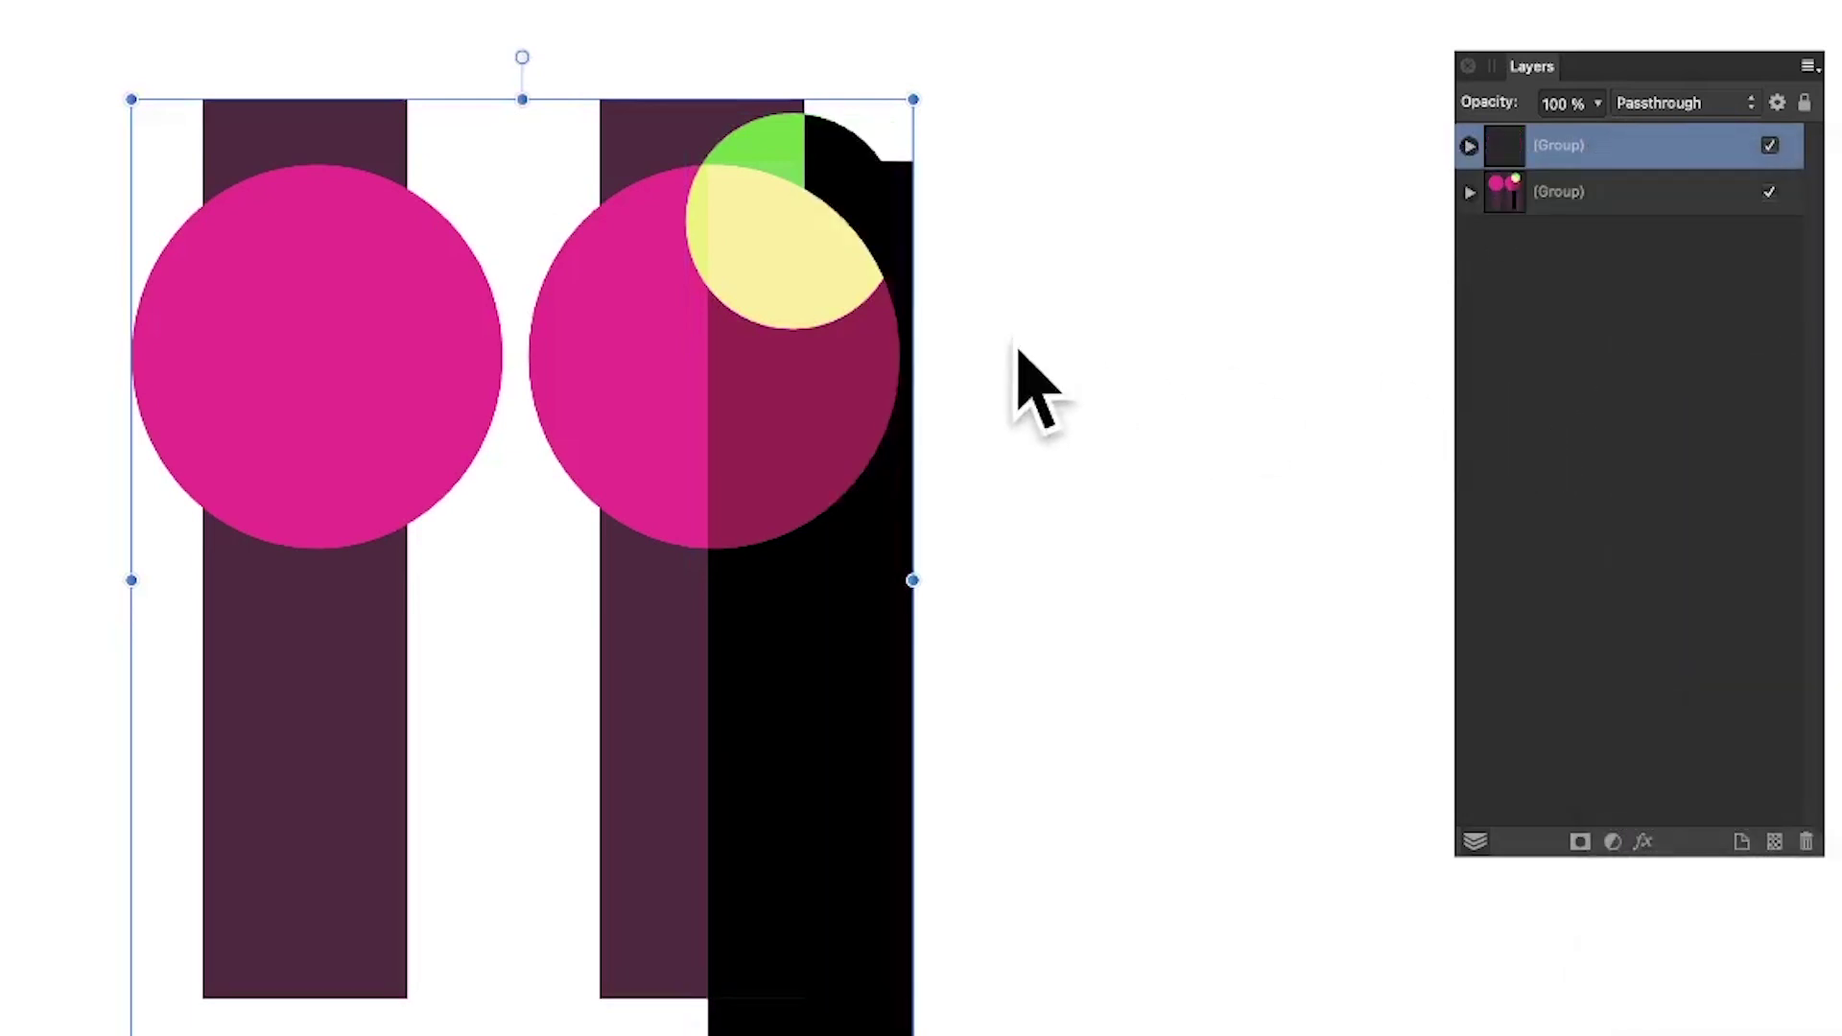
left_click_drag(767, 254, 1033, 385)
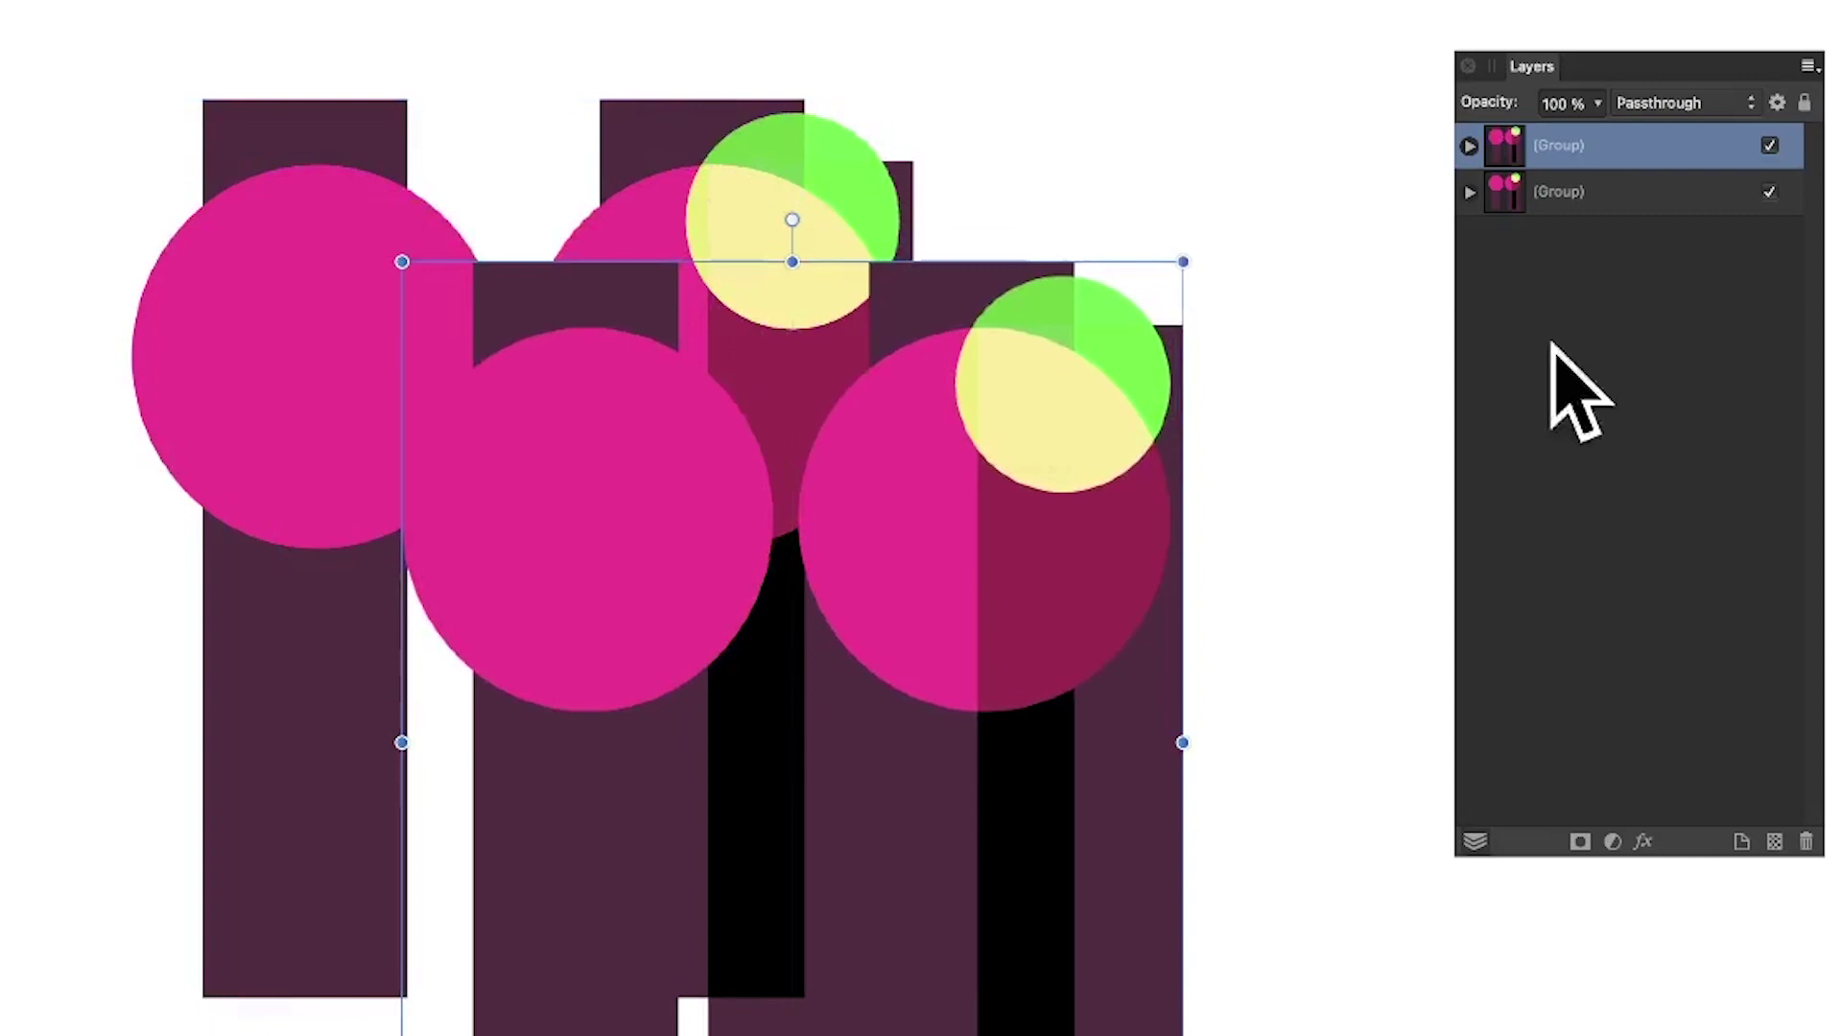
Set the copy to Difference, scale it down, and overlap the original's right side
left_click(1723, 106)
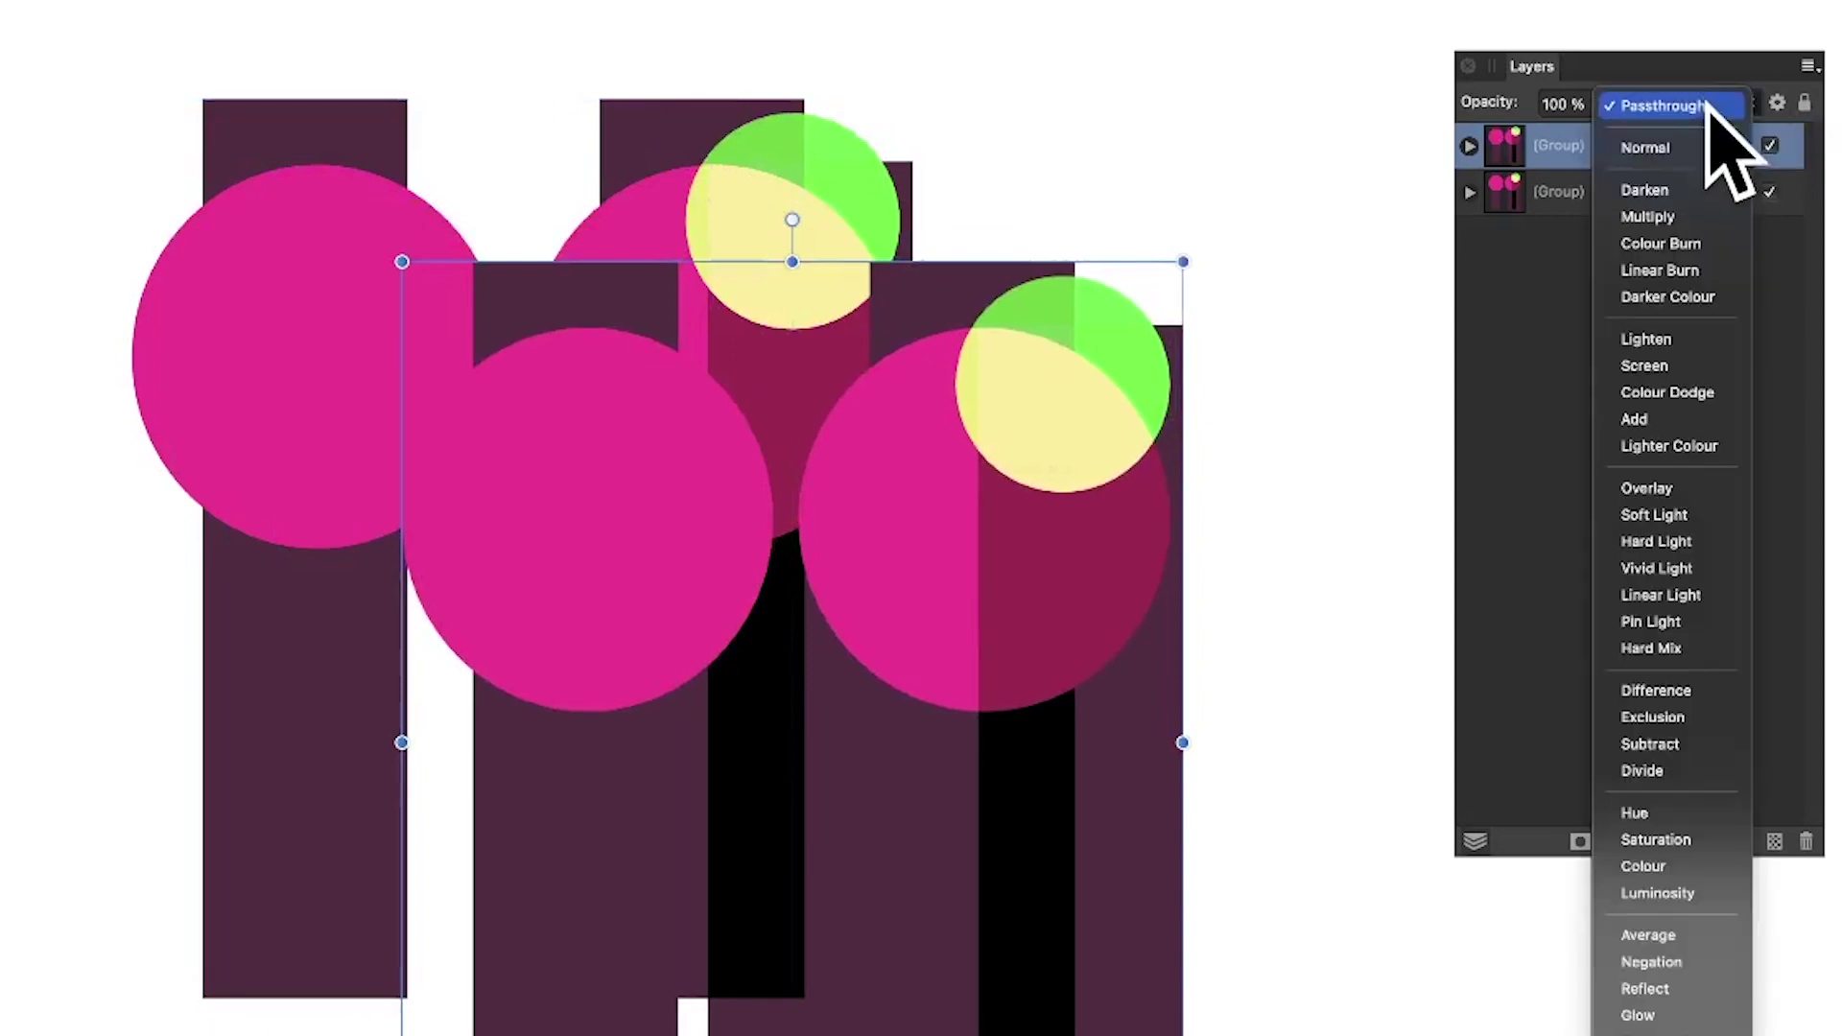
left_click(1696, 691)
left_click_drag(402, 260, 528, 419)
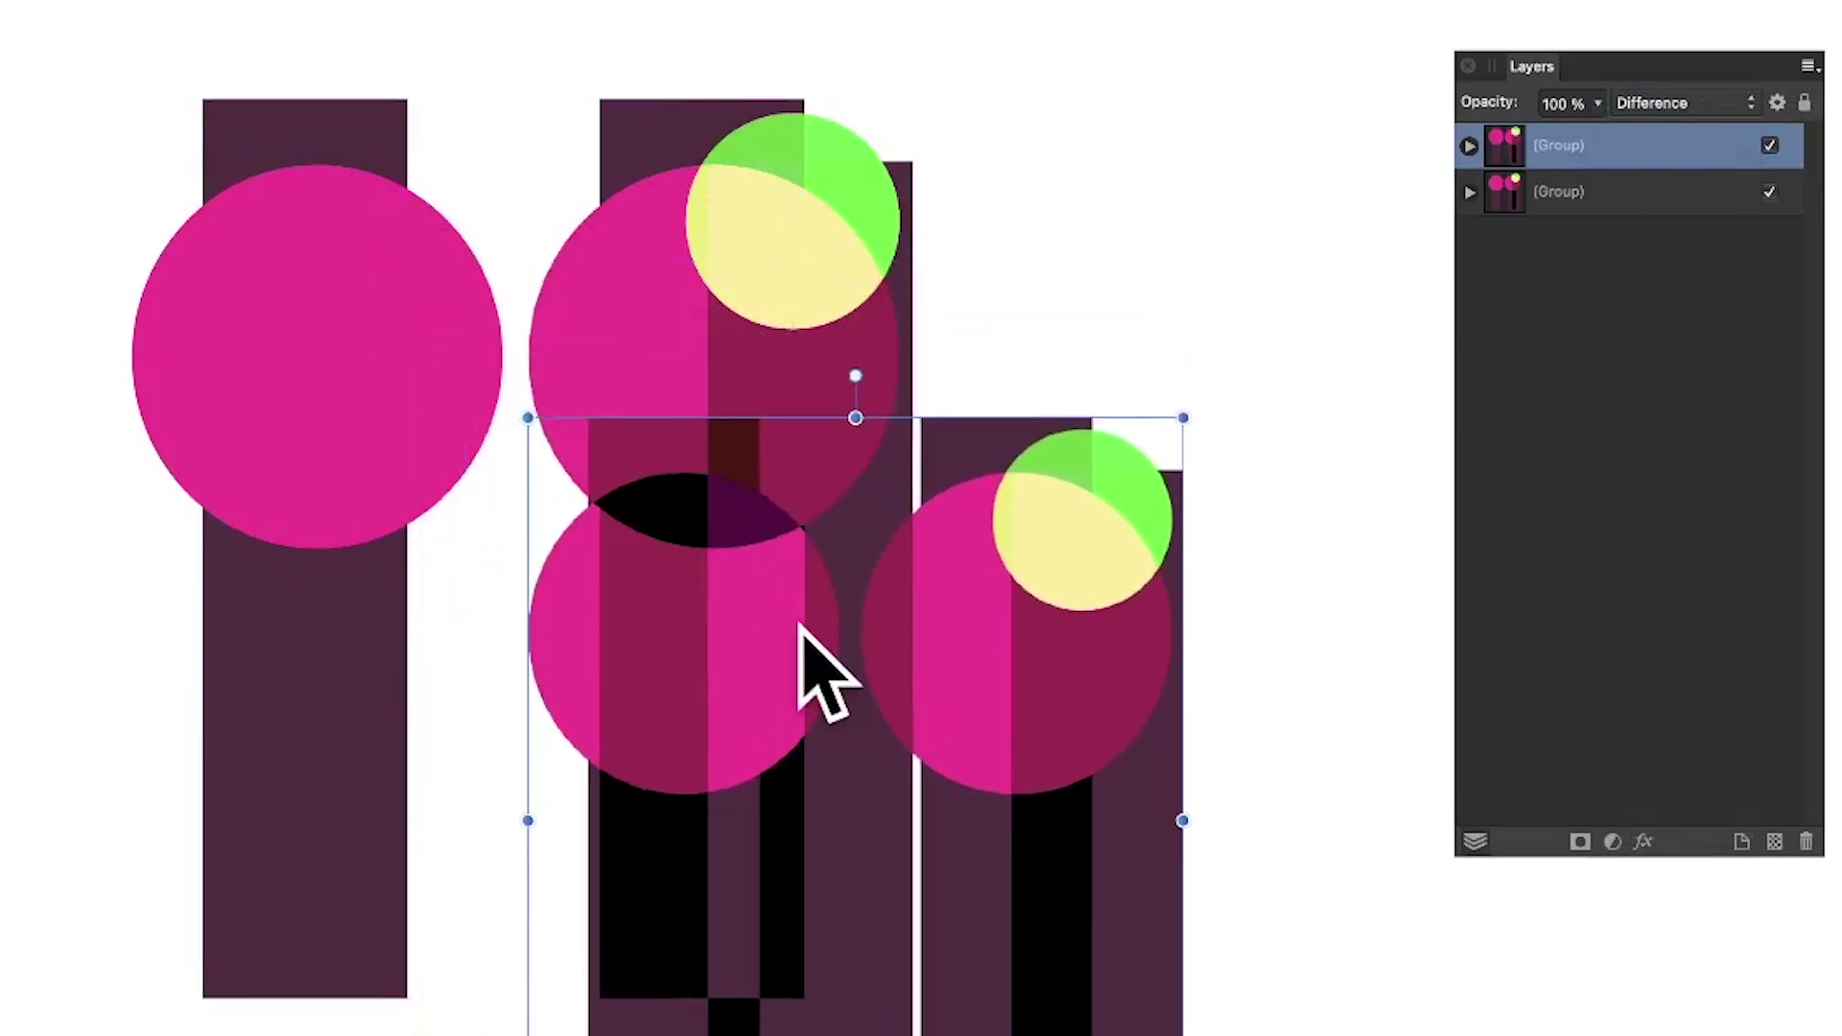
left_click_drag(805, 629, 1064, 309)
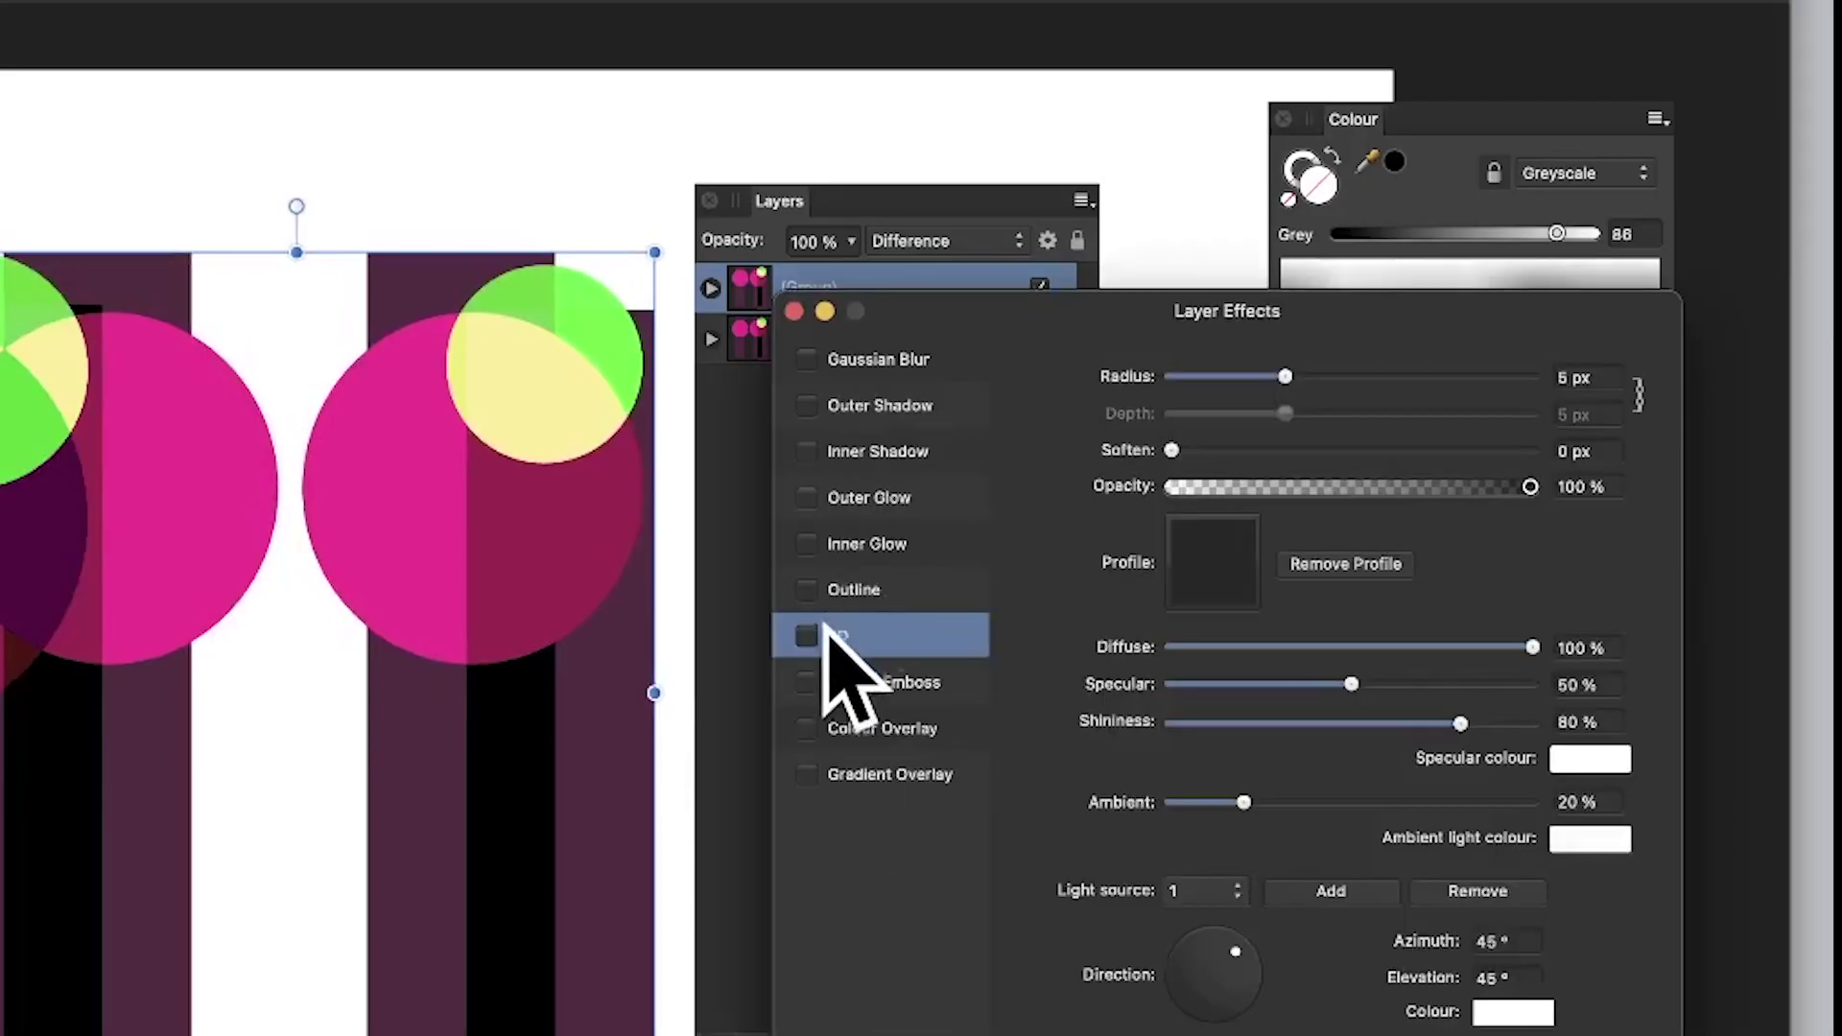
Enable the 3D layer effect with a 34.2 px radius and close the dialog
left_click(814, 637)
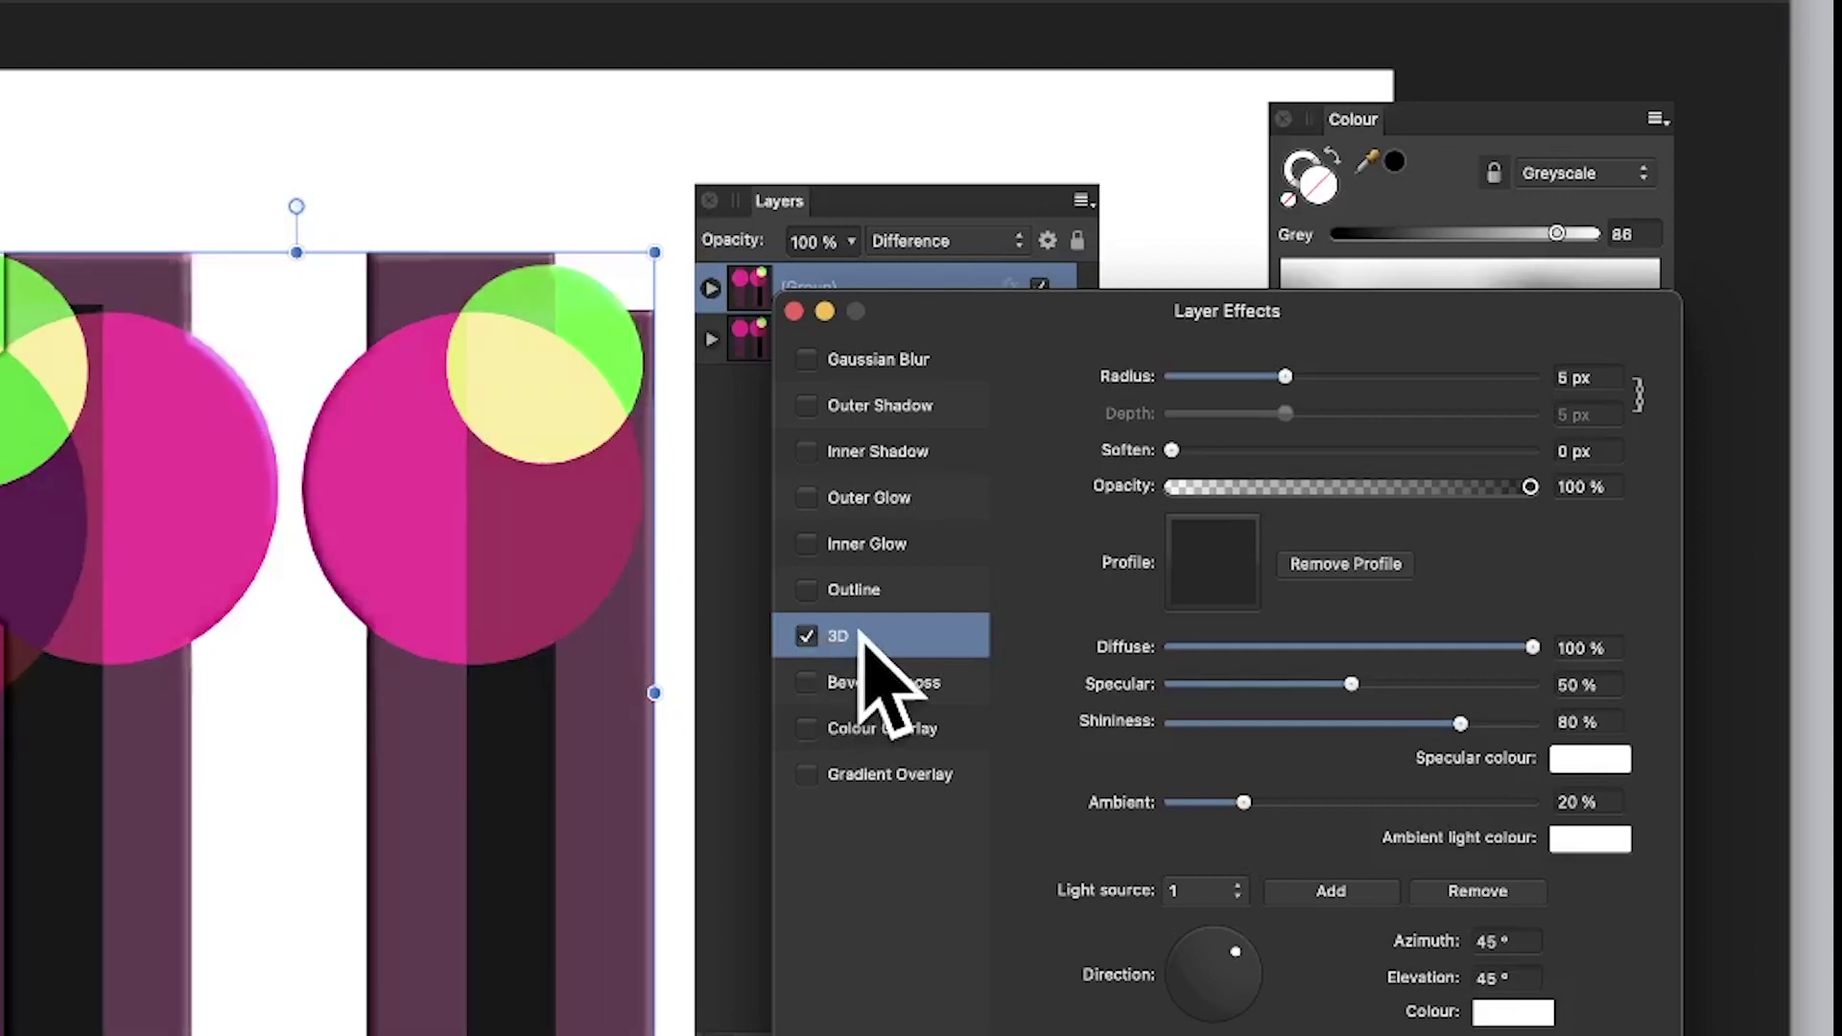
left_click_drag(1301, 357, 1427, 376)
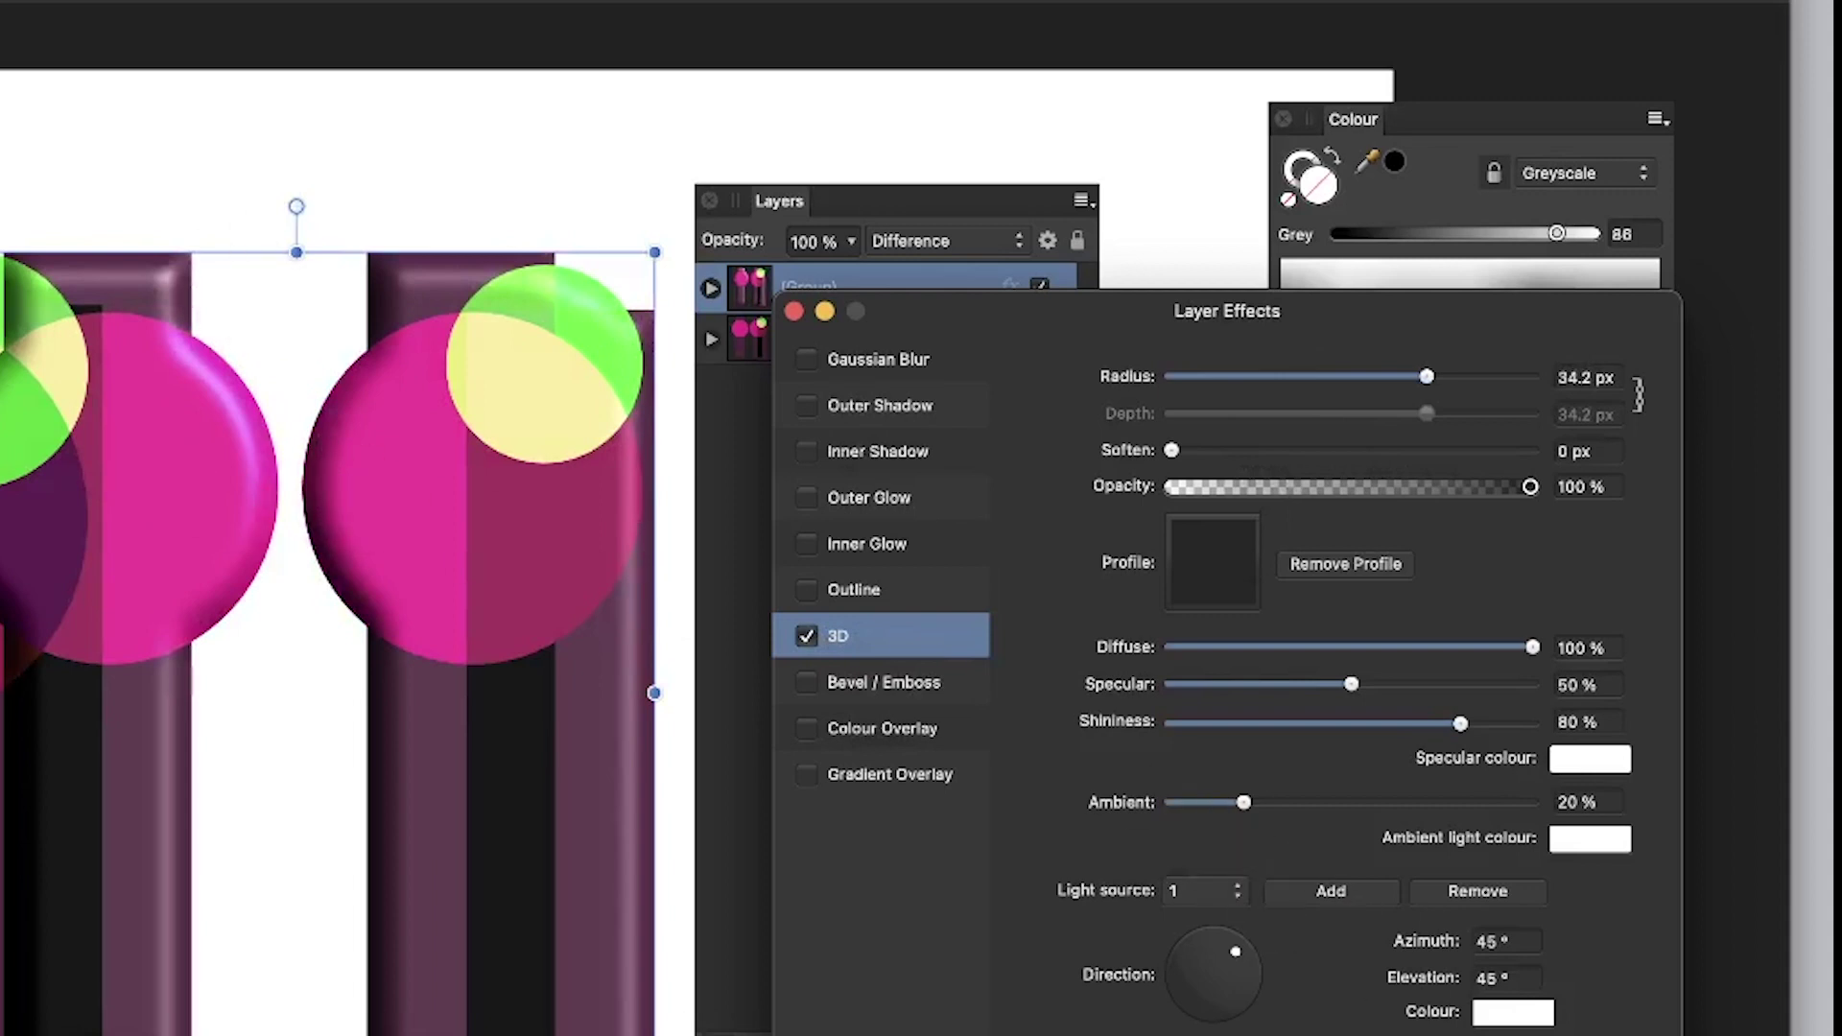
key("Escape")
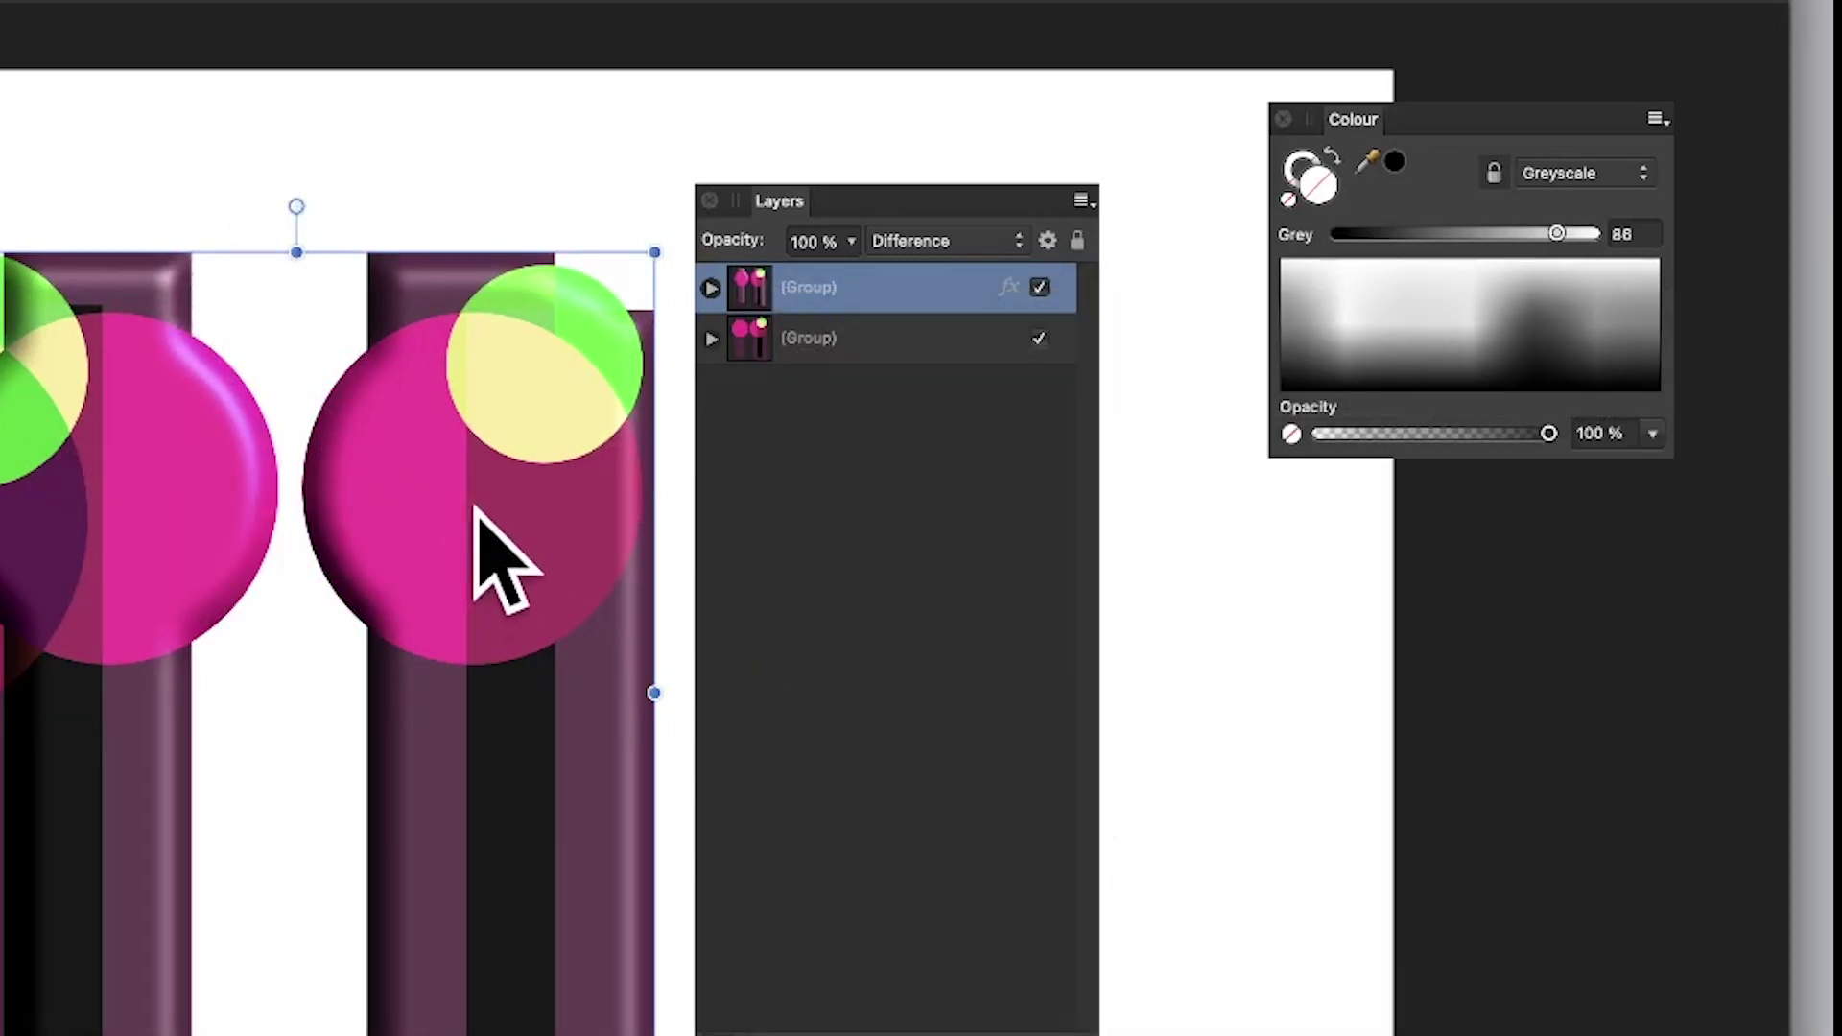
Nudge the group right, then move the green Ellipse from the first group's group 1 into the second group's group 1
mouse_move(451, 506)
left_mouse_down()
mouse_move(477, 498)
mouse_move(456, 522)
left_mouse_up()
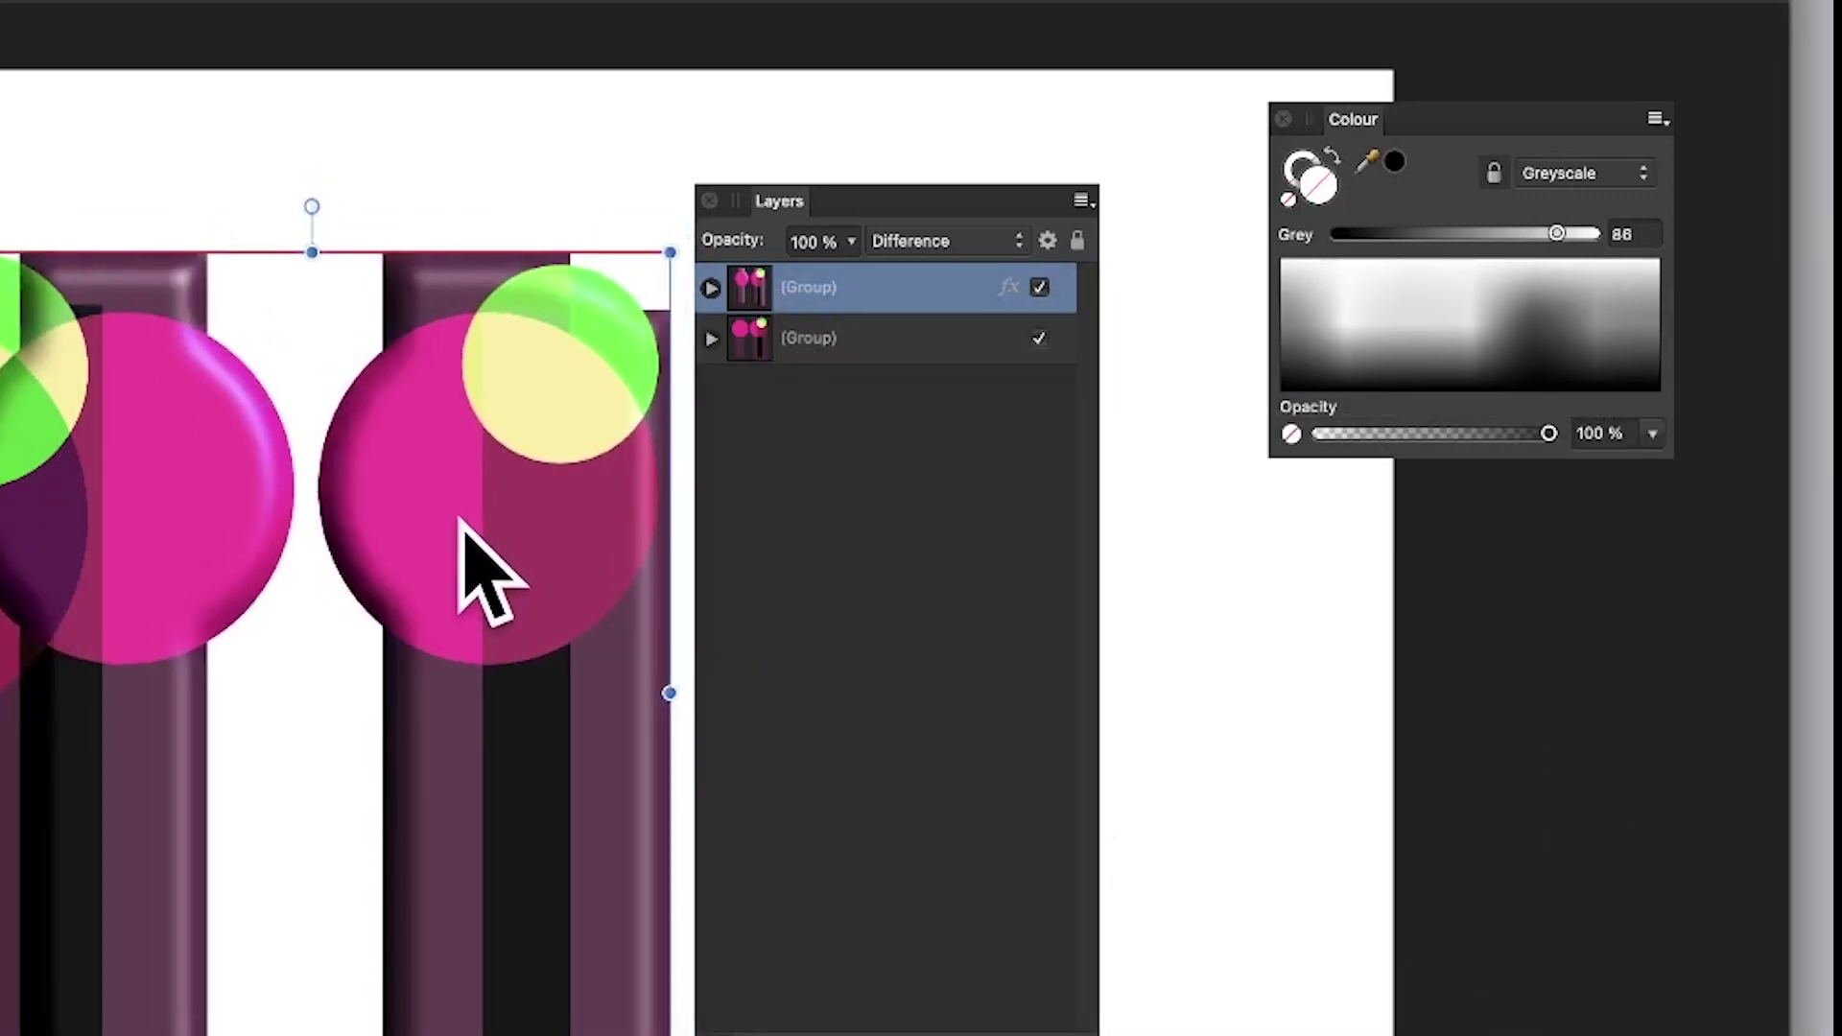
left_click(710, 287)
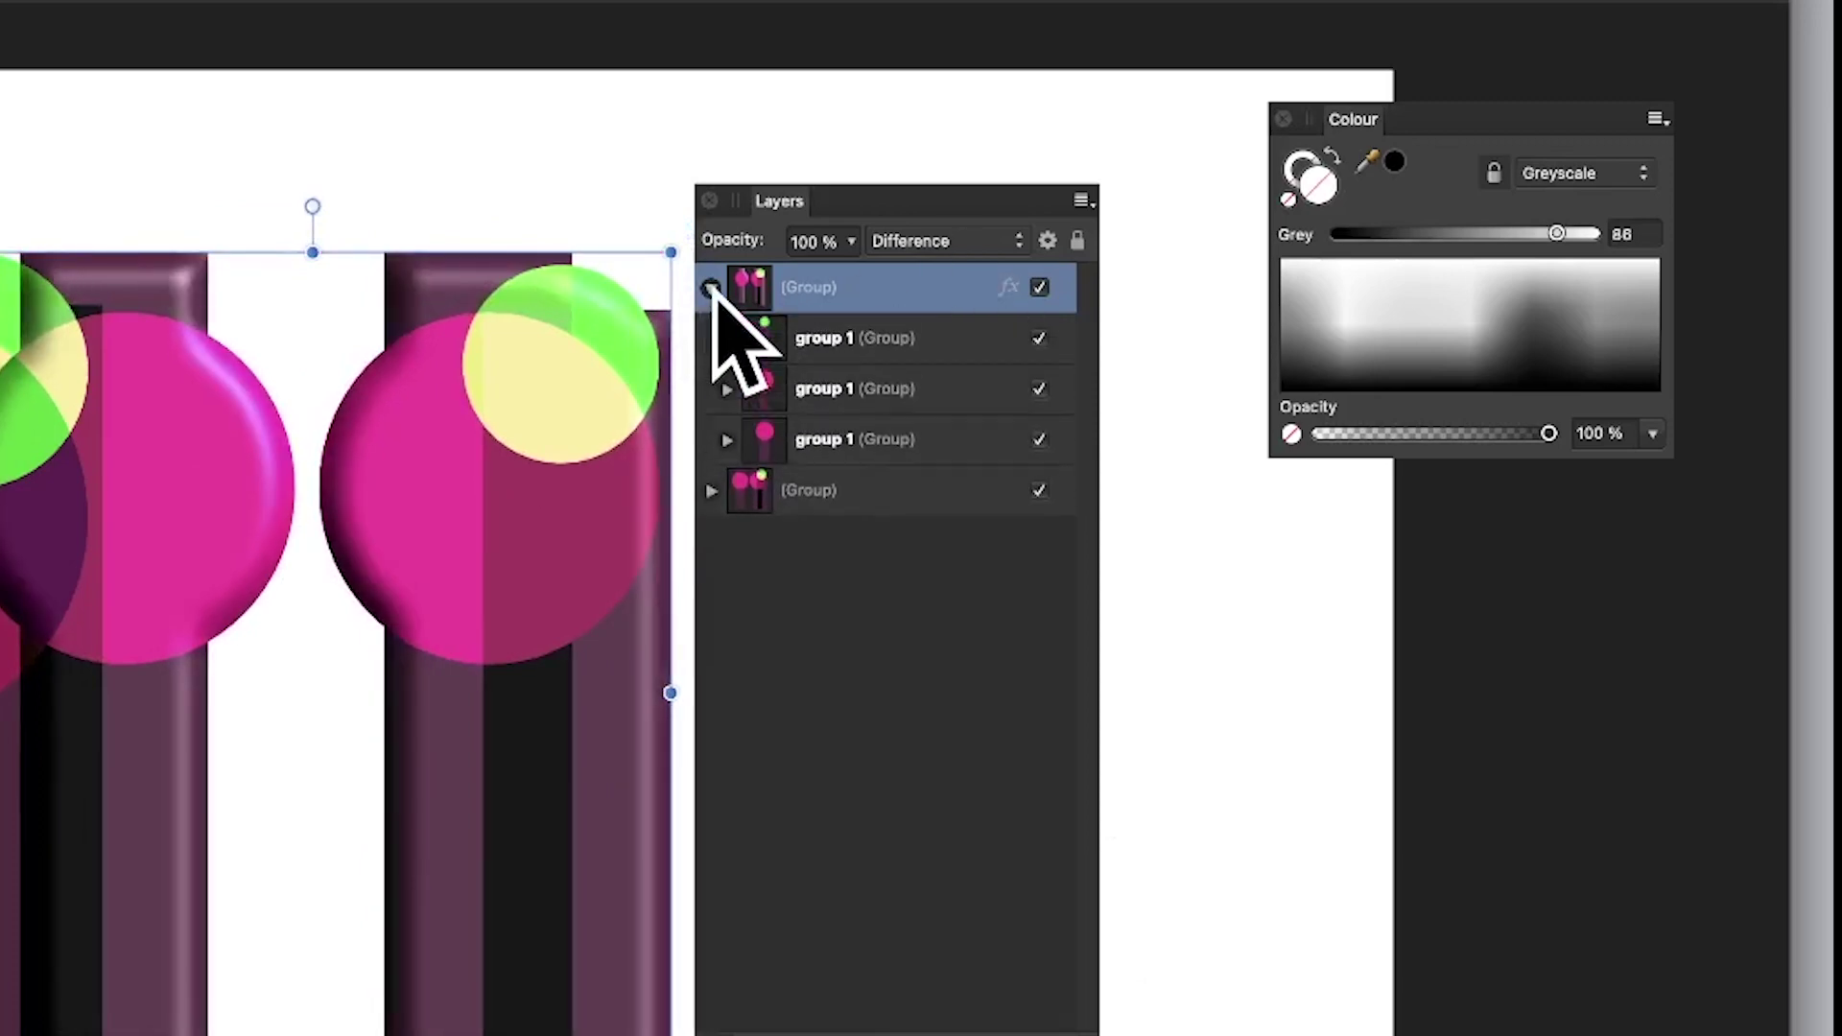
left_click(1441, 186)
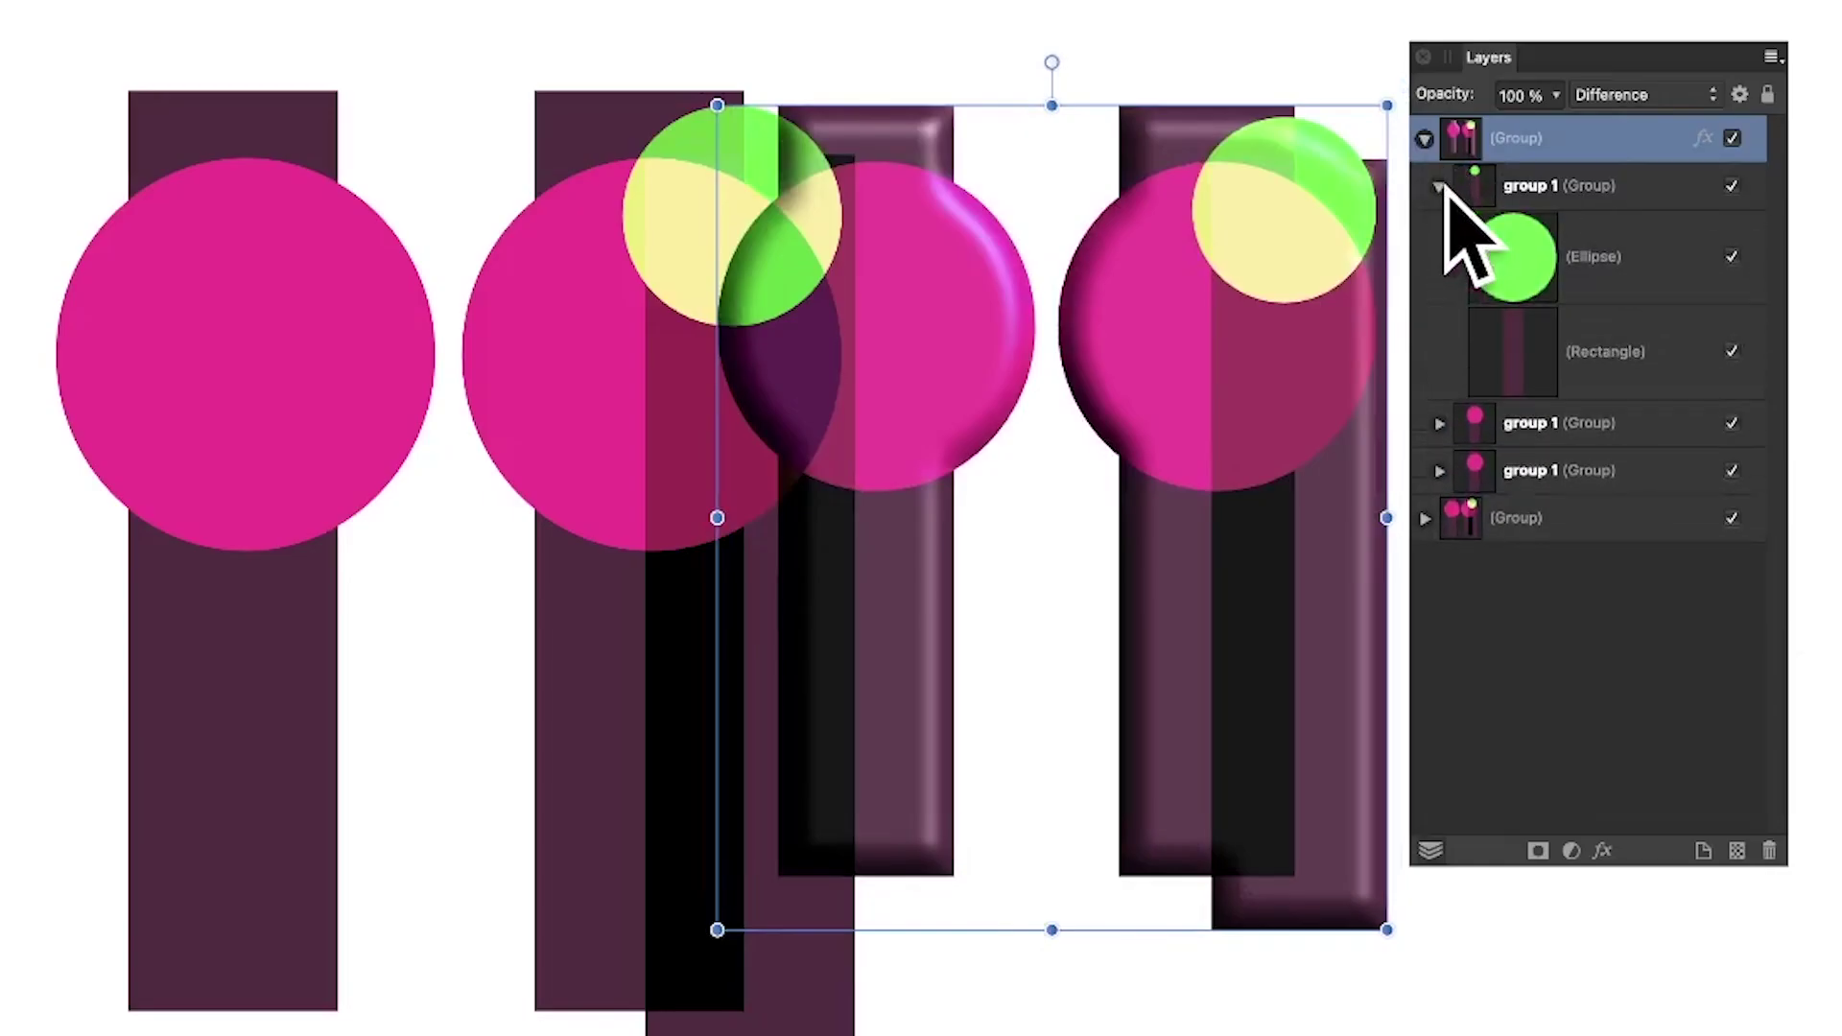
left_click(1619, 261)
left_click_drag(1286, 183, 1188, 108)
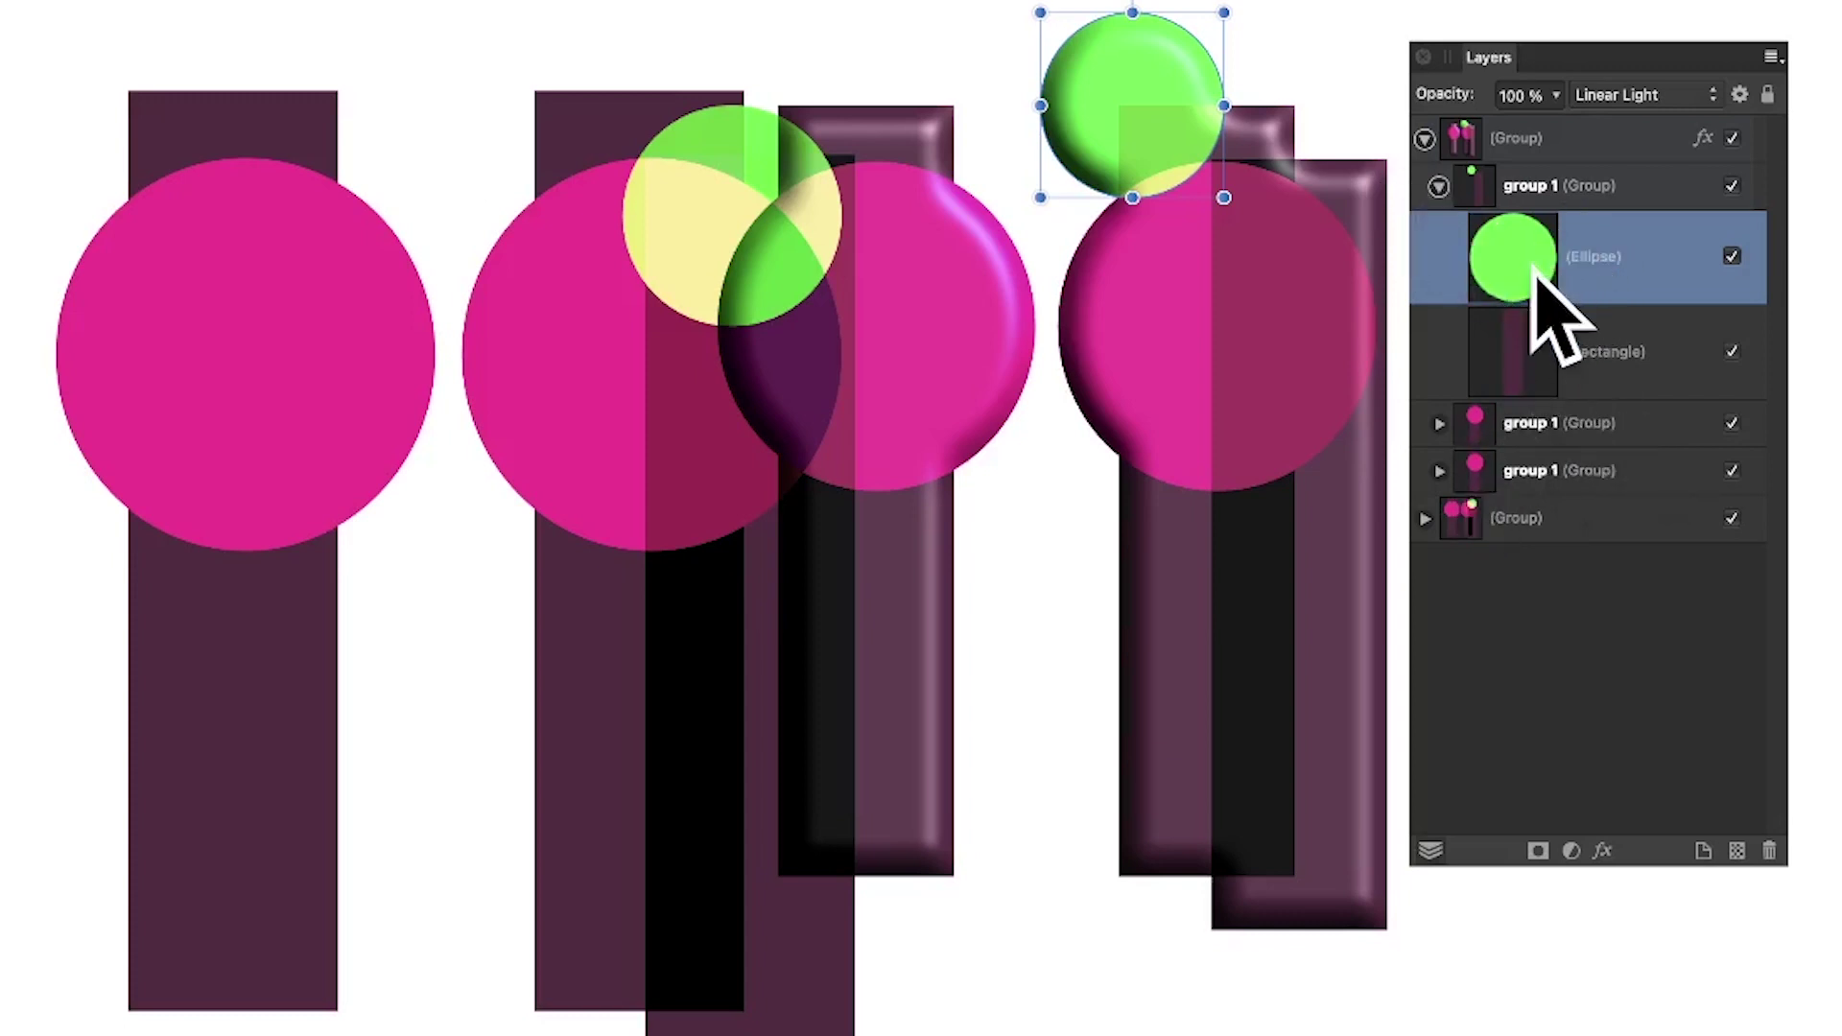
left_click(1427, 518)
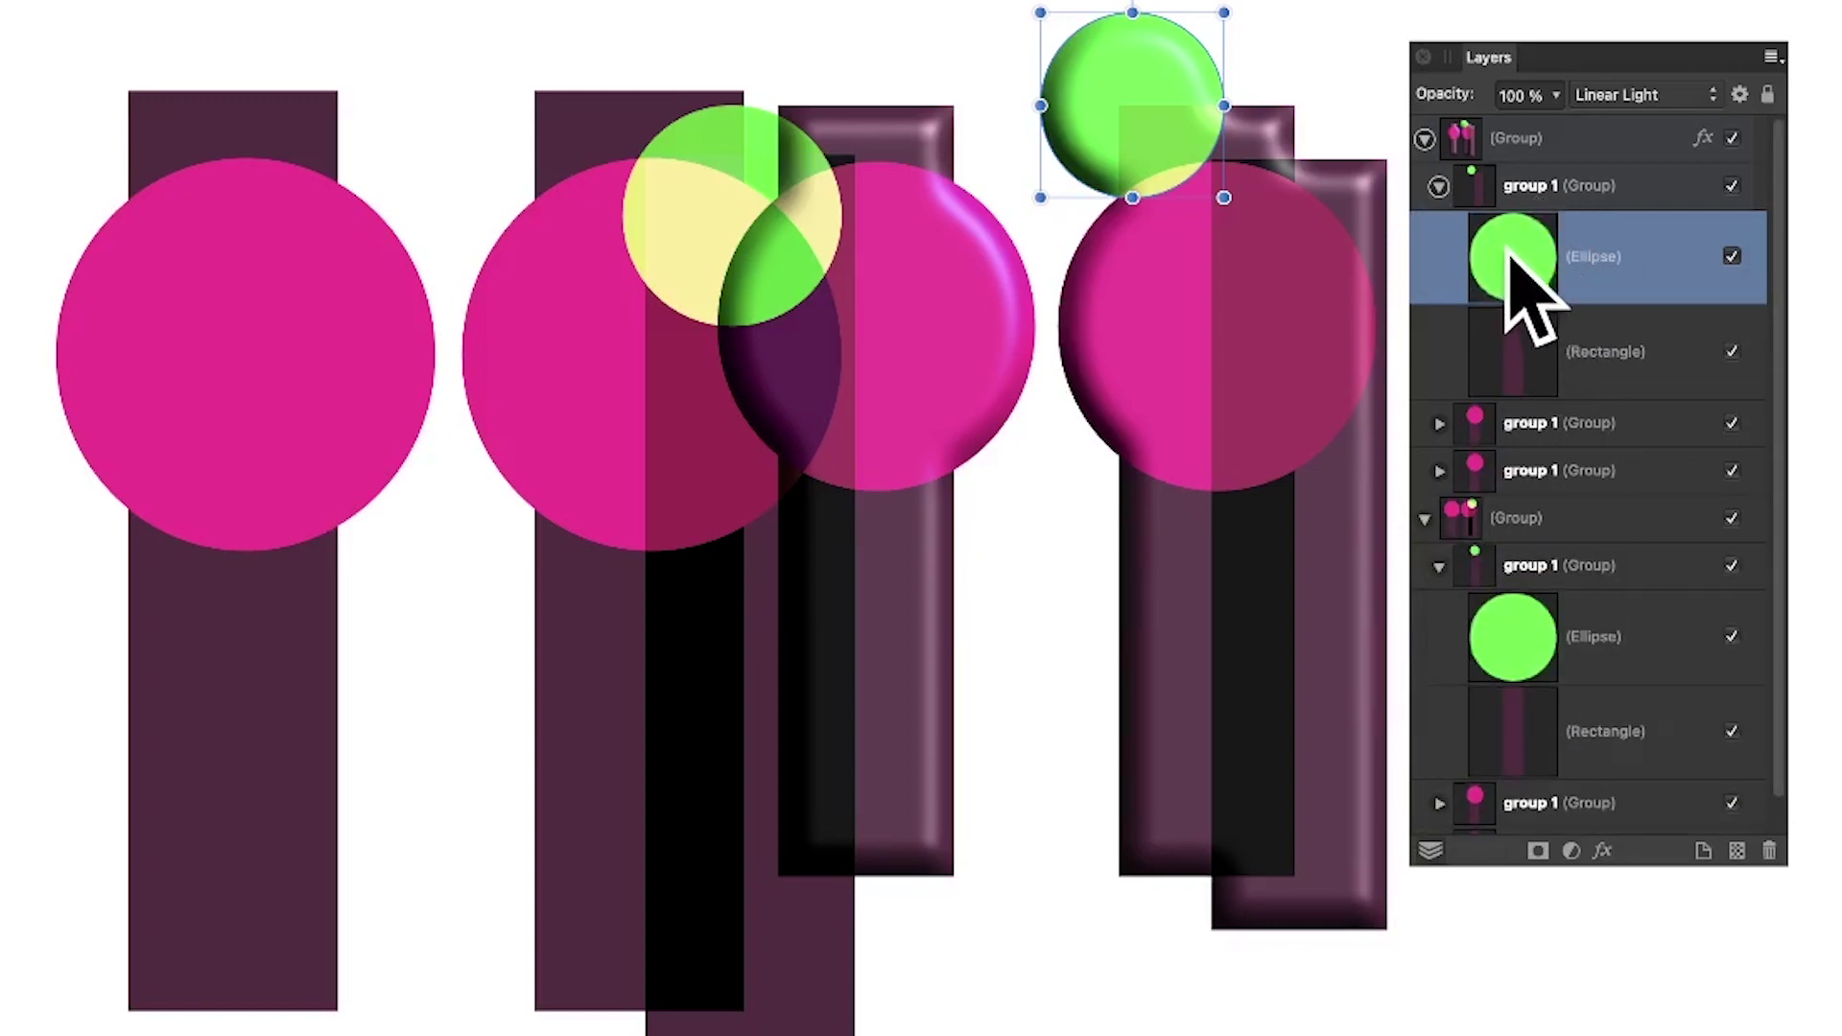
left_click_drag(1514, 252, 1567, 564)
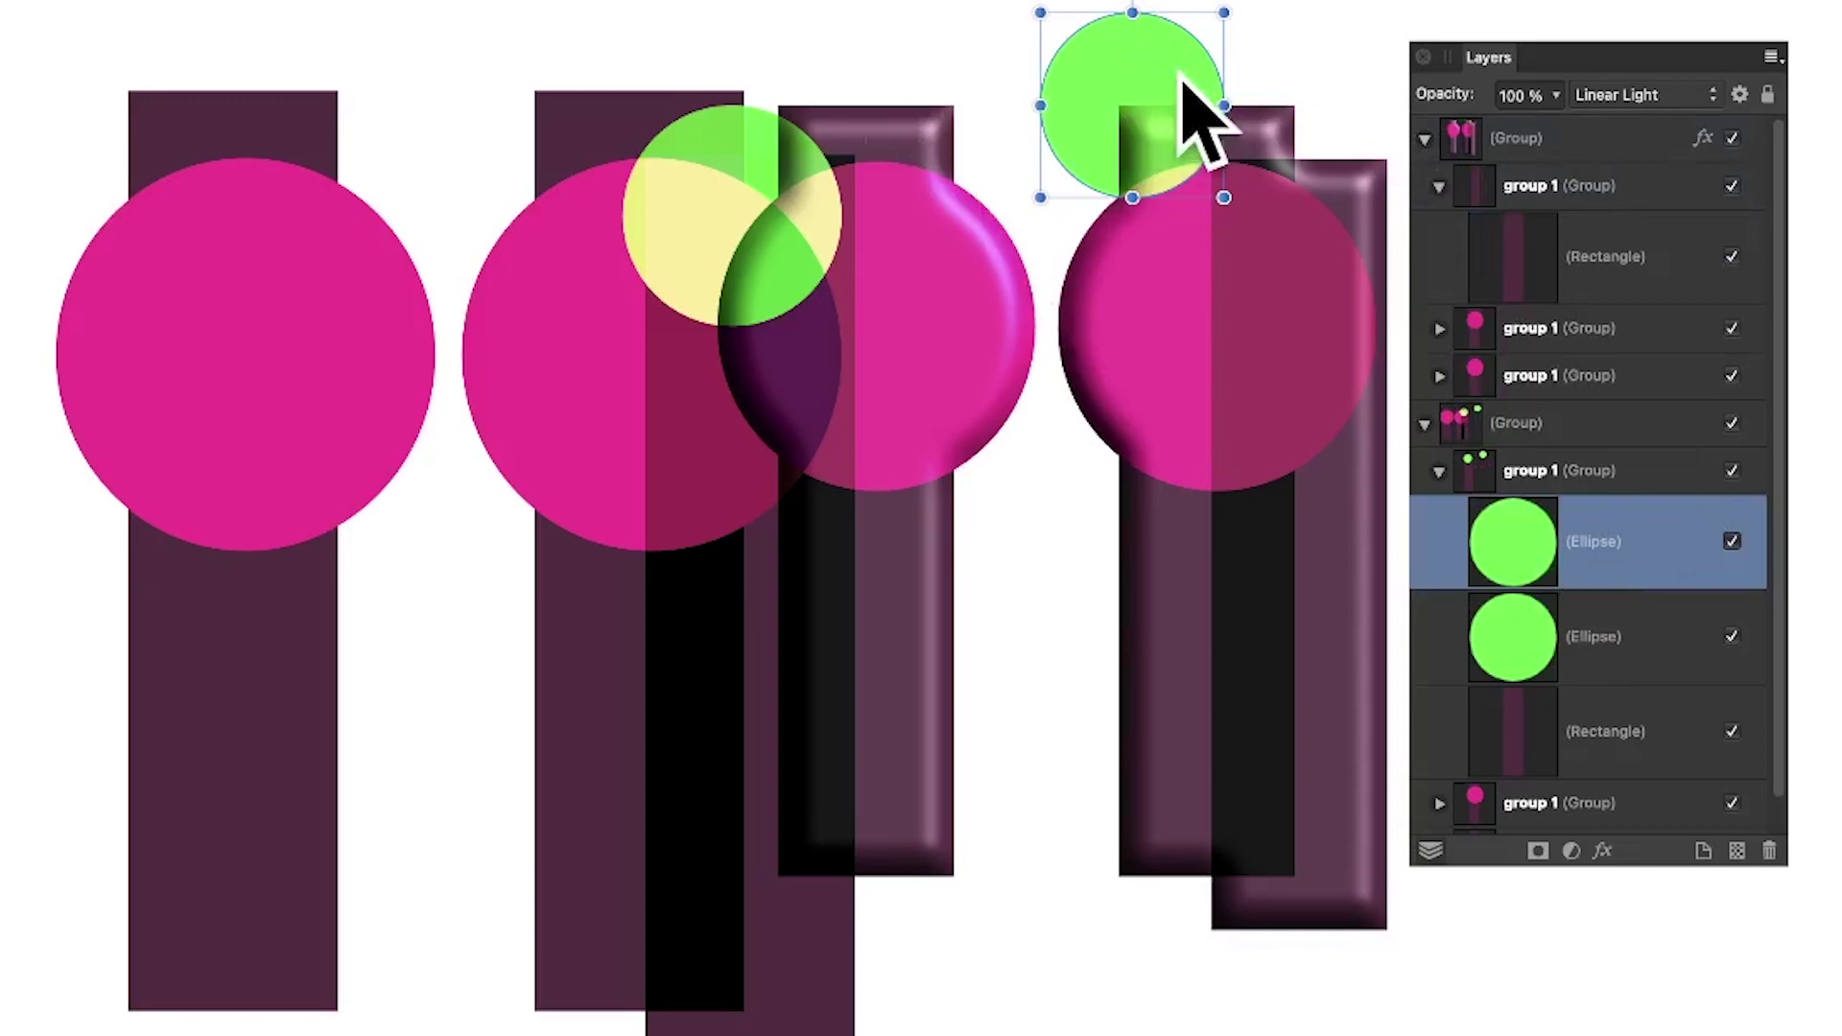
Enlarge the green circle, set its blend mode to Difference, and position it over the right pink circle
left_click_drag(1202, 60, 1029, 22)
left_click_drag(1055, 155, 1138, 241)
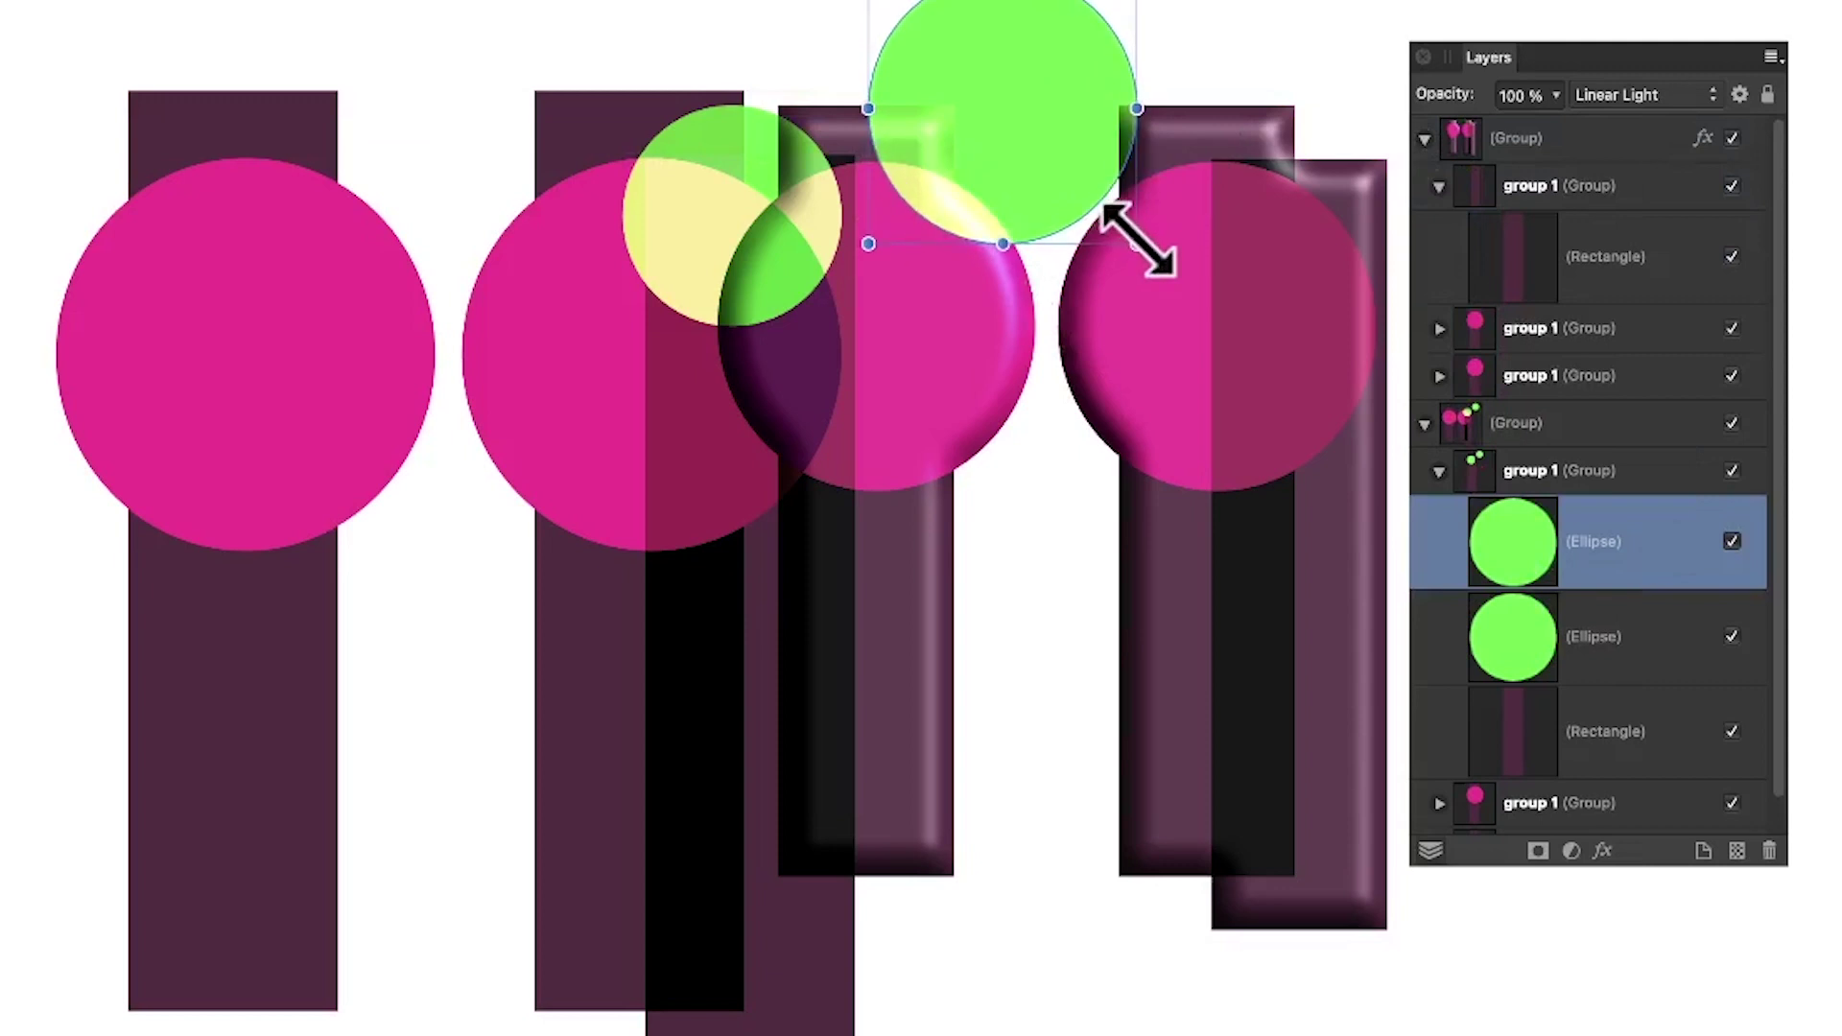
left_click_drag(1065, 183, 1161, 303)
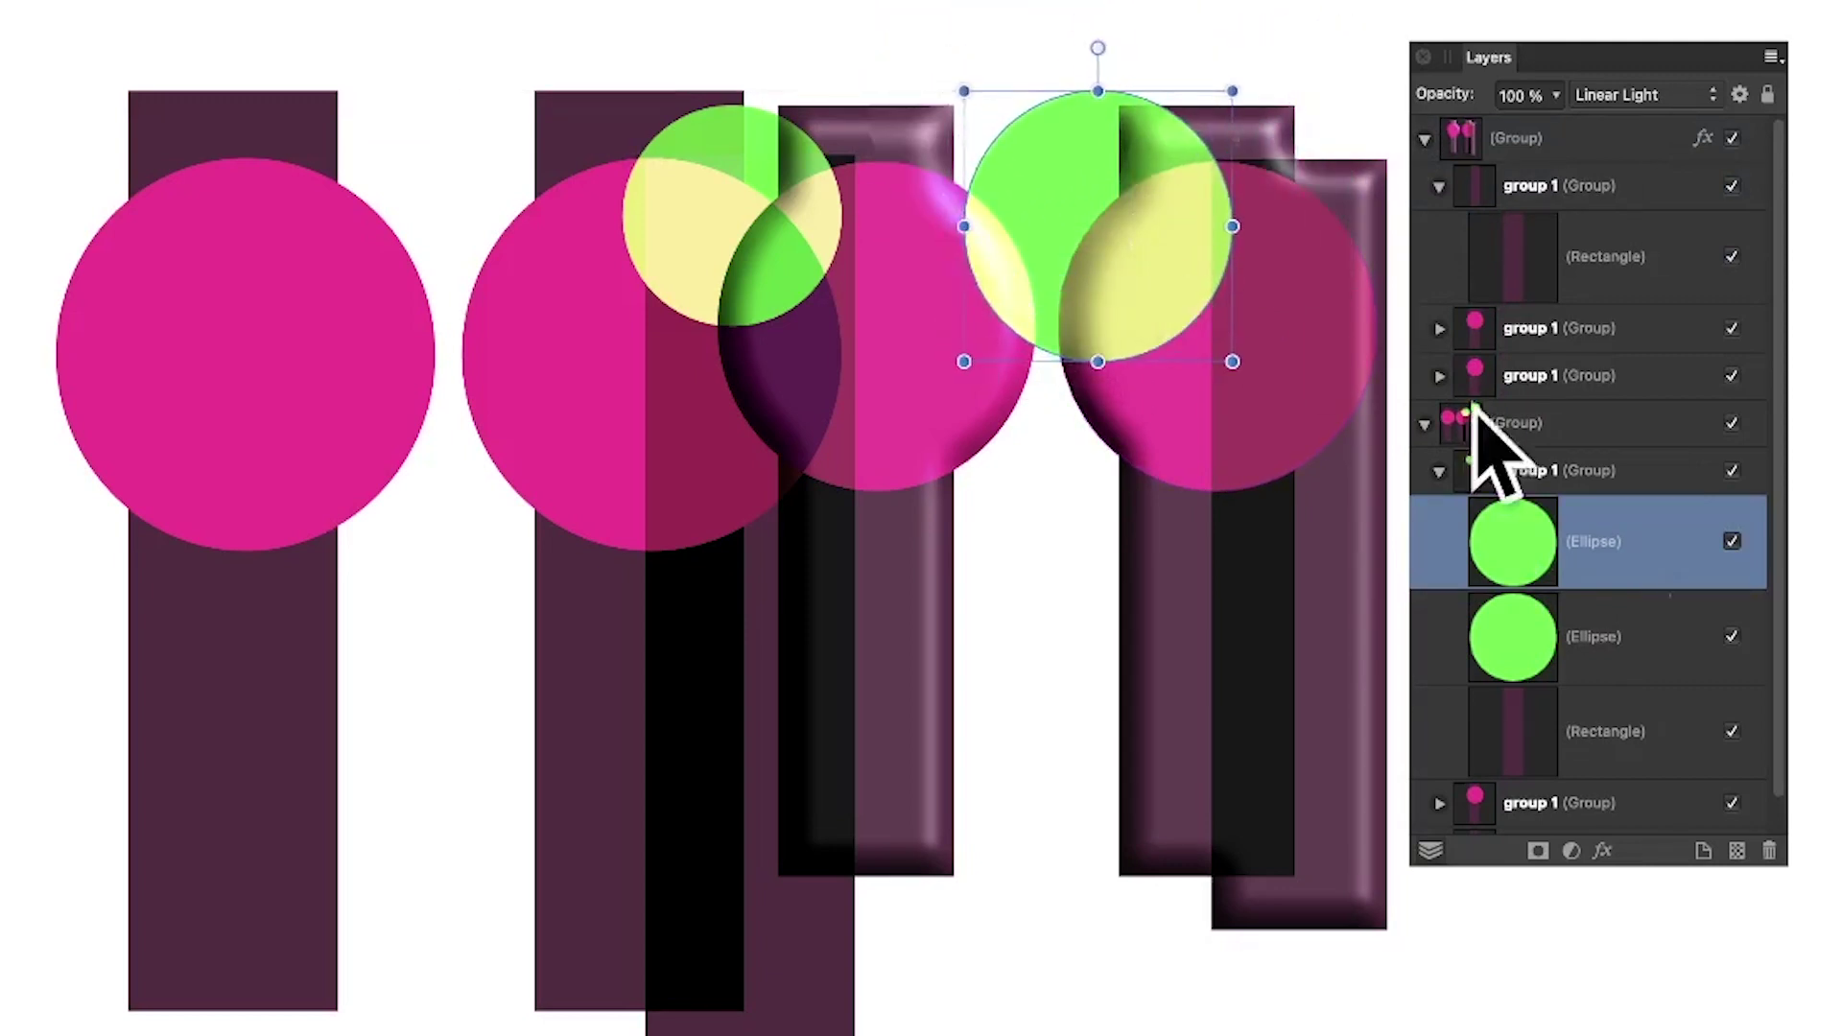
left_click(1668, 86)
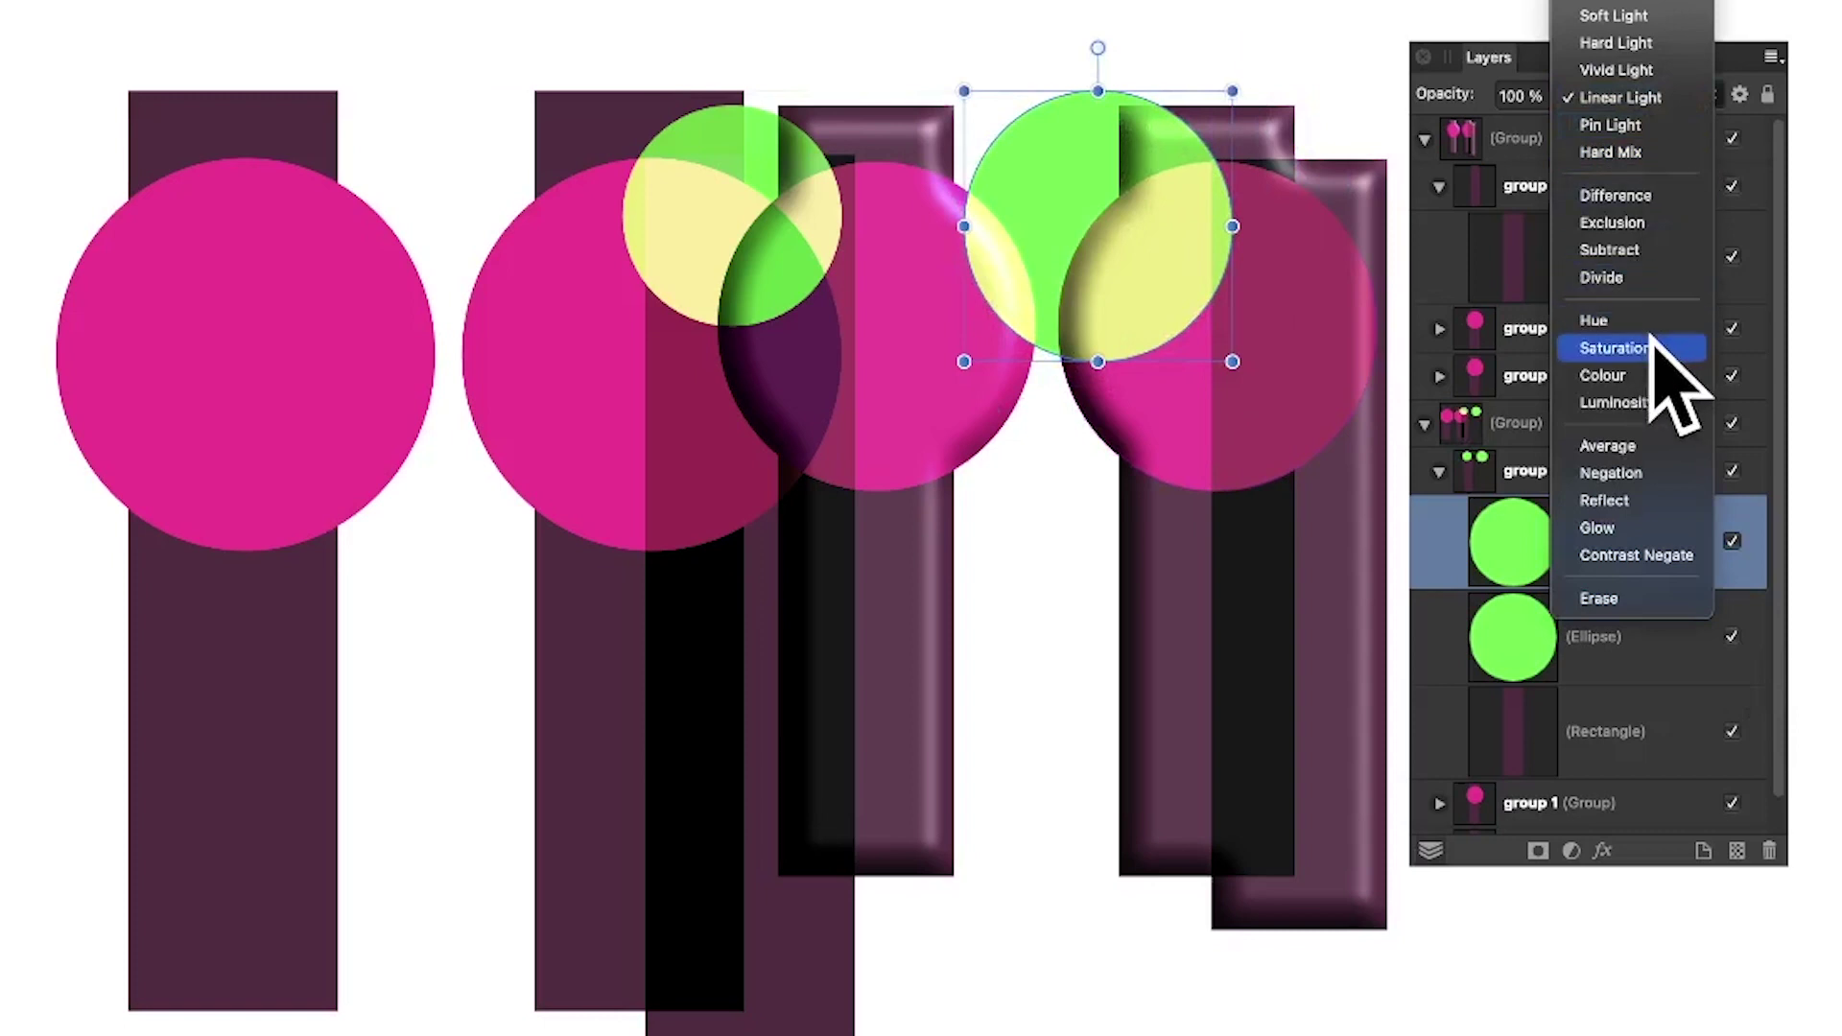
left_click(1652, 195)
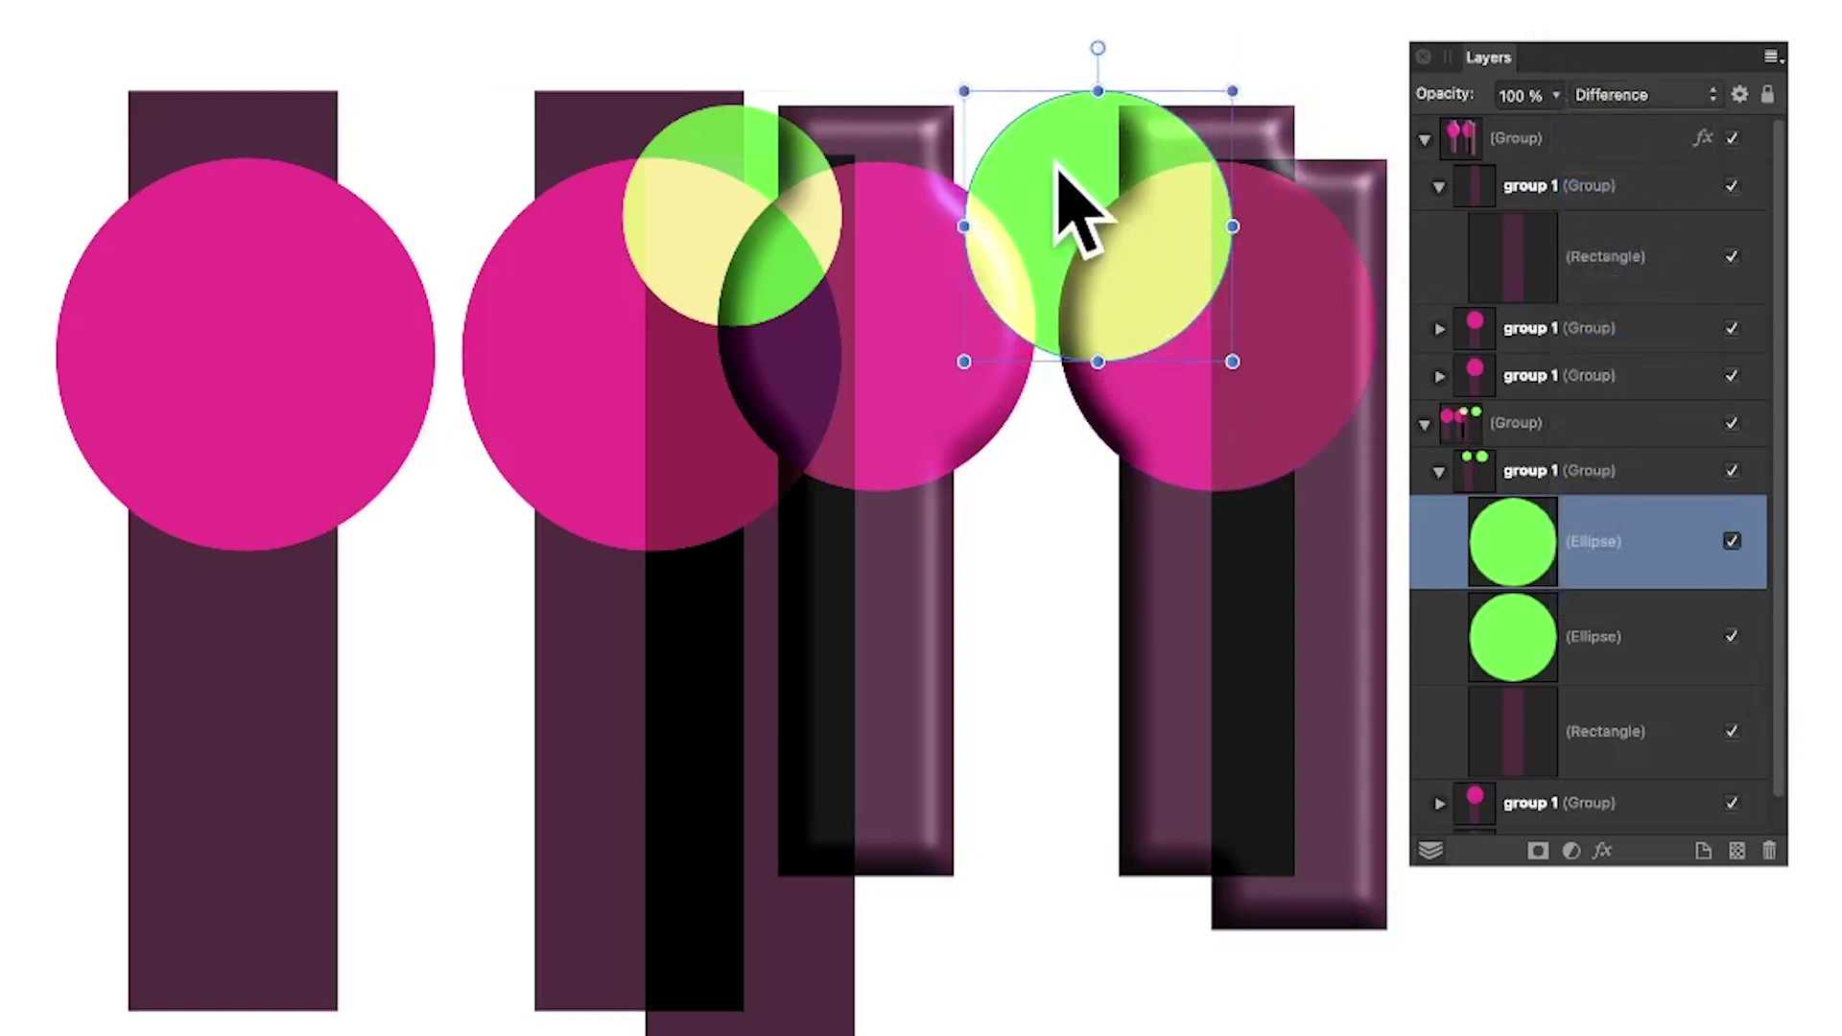
left_click_drag(1061, 168, 1107, 239)
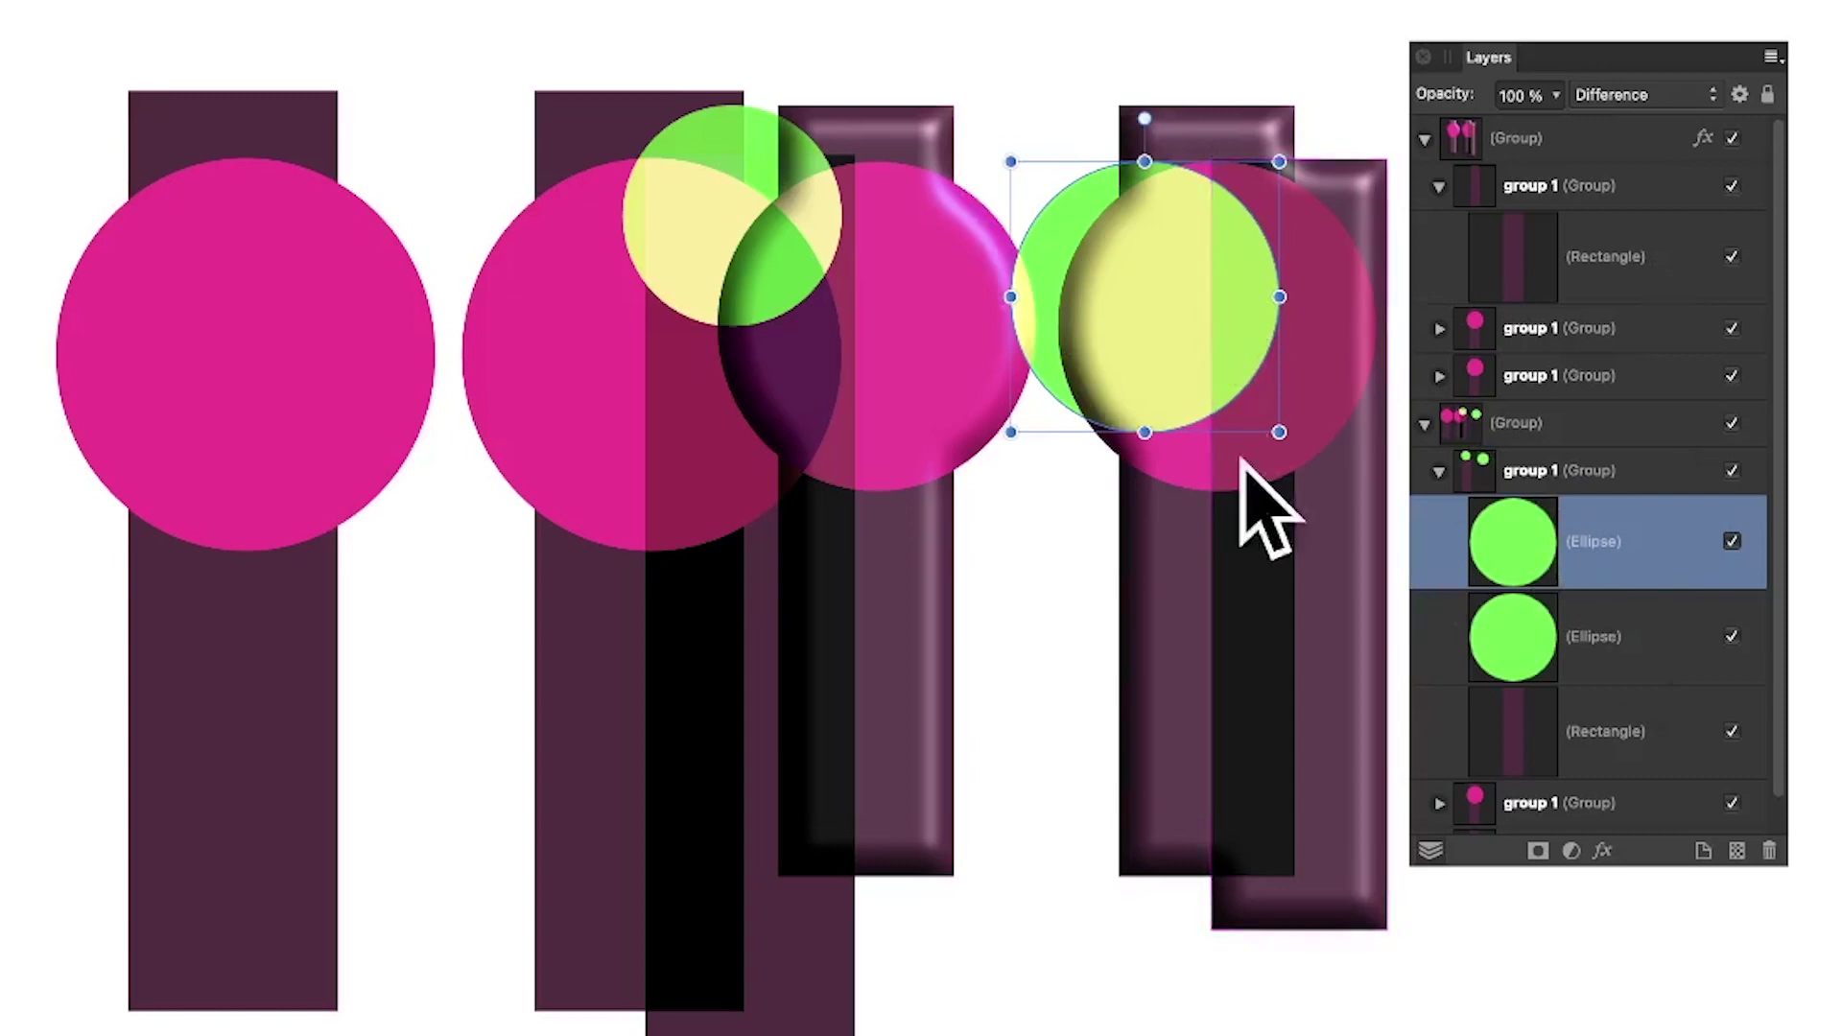
left_click(1300, 686)
Move the second group 1's rectangle left under the green circle and shrink it into a narrow bar
left_click(1439, 328)
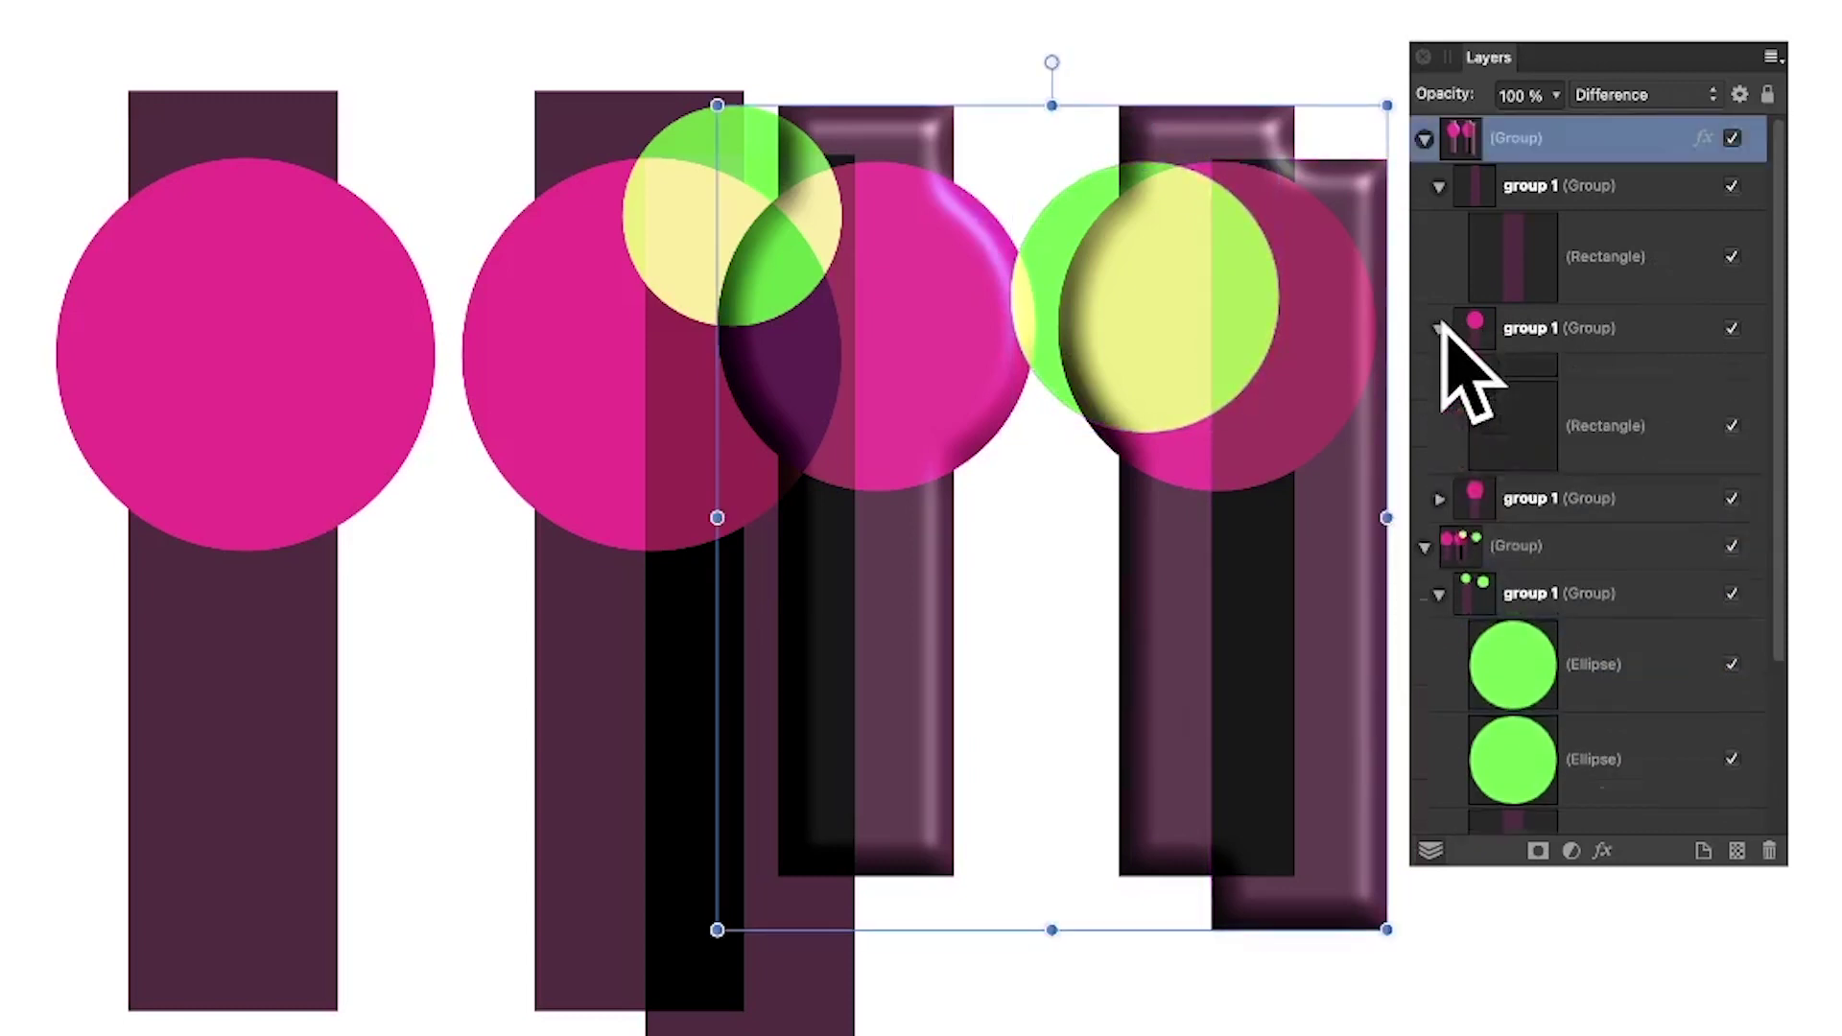
left_click(1561, 434)
left_click(1527, 495)
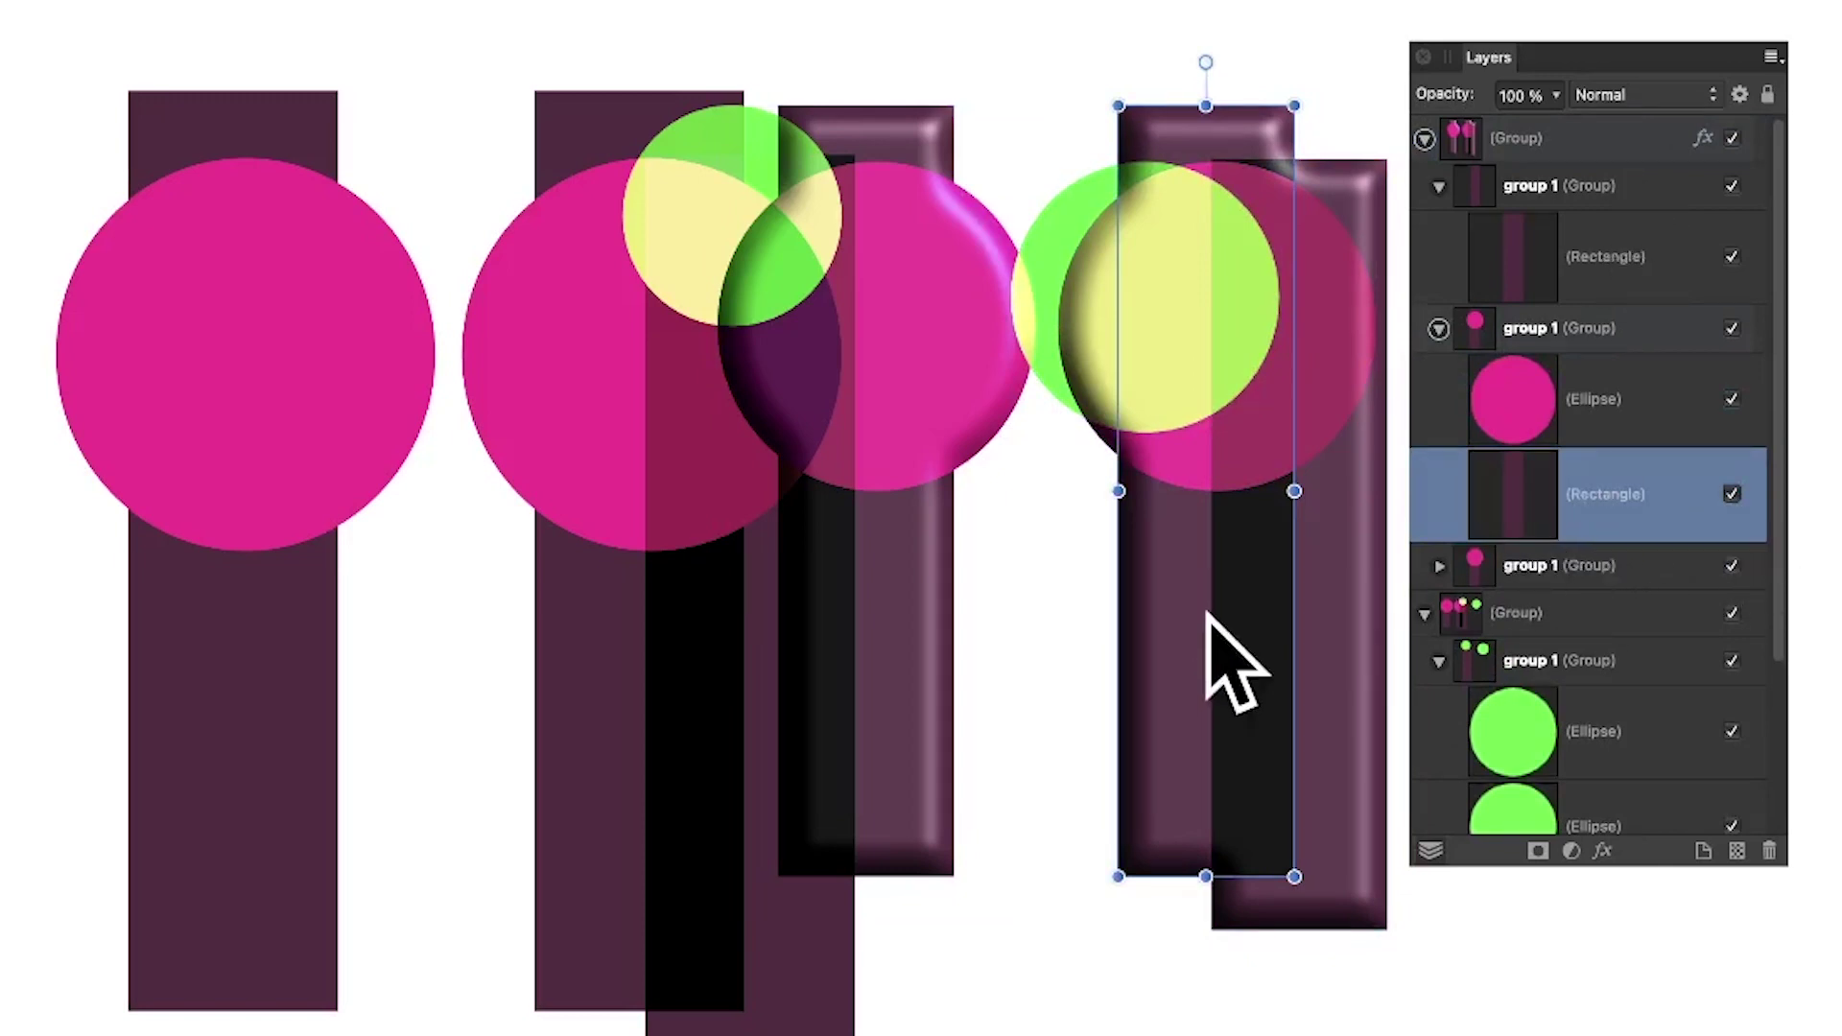
left_click_drag(1207, 614, 1058, 606)
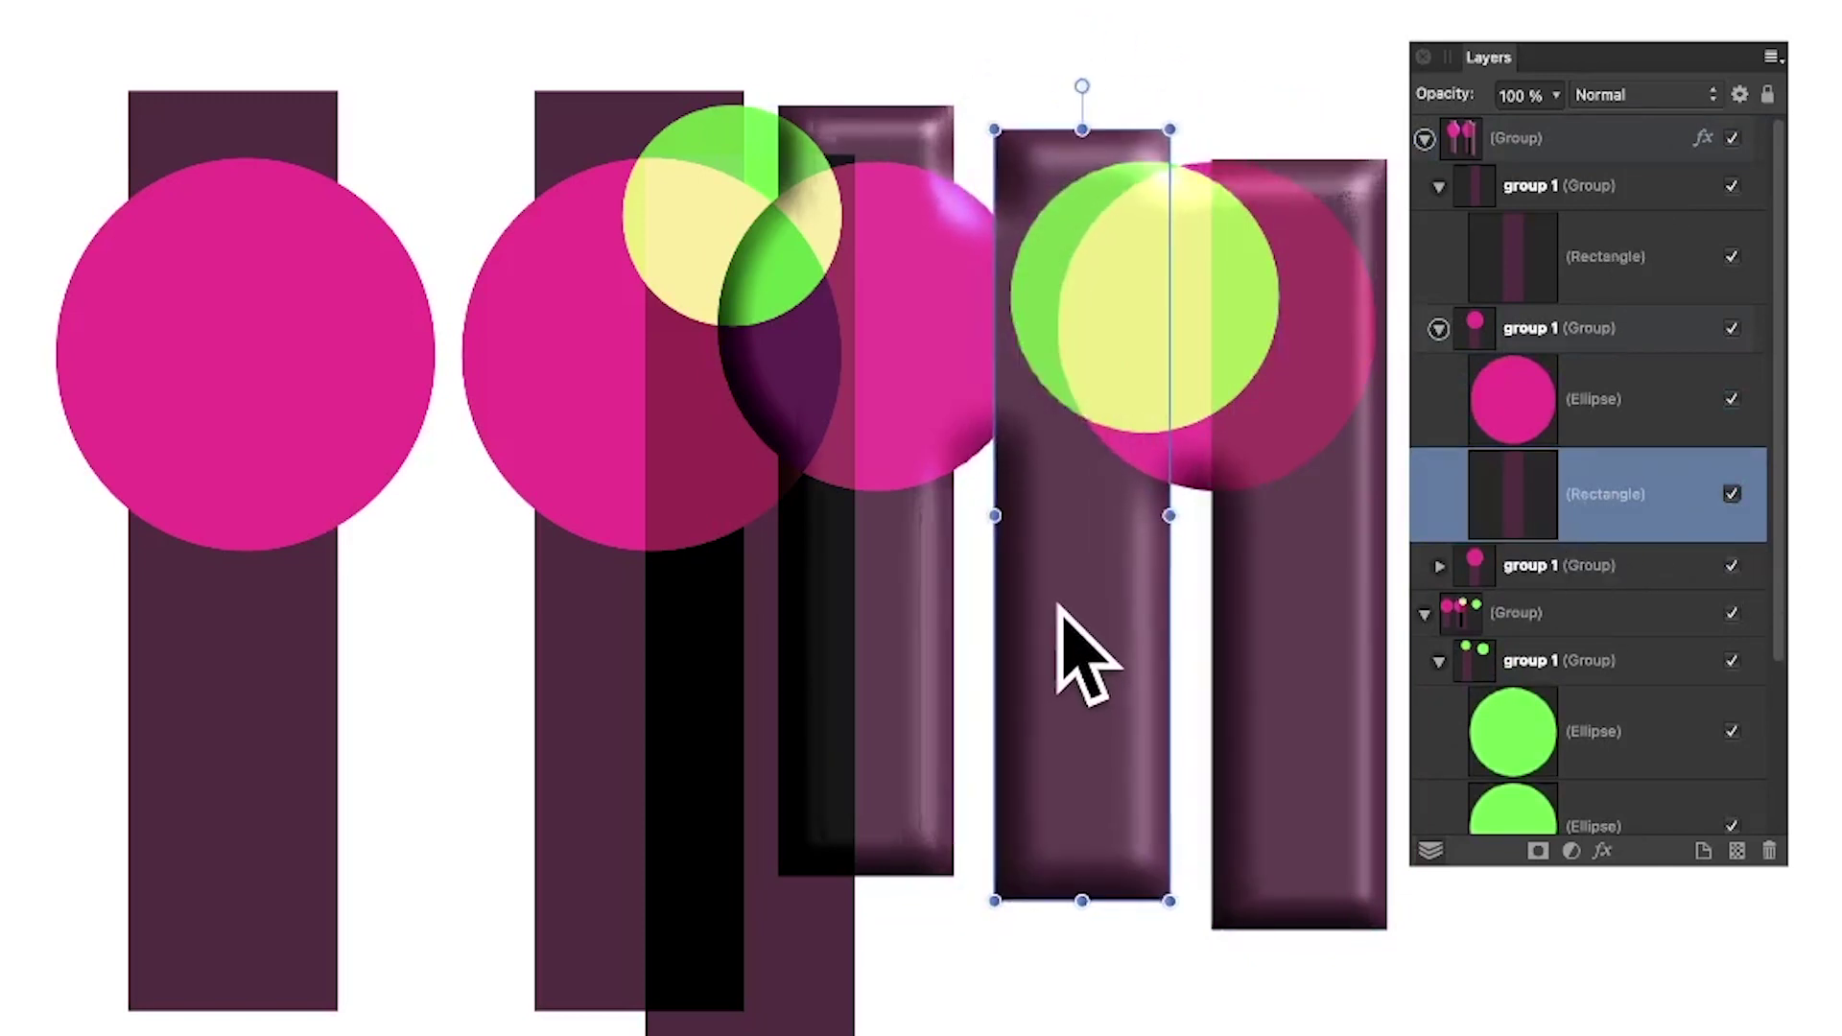
key("shift+Down")
key("shift+Down")
key("shift+Down")
key("shift+Down")
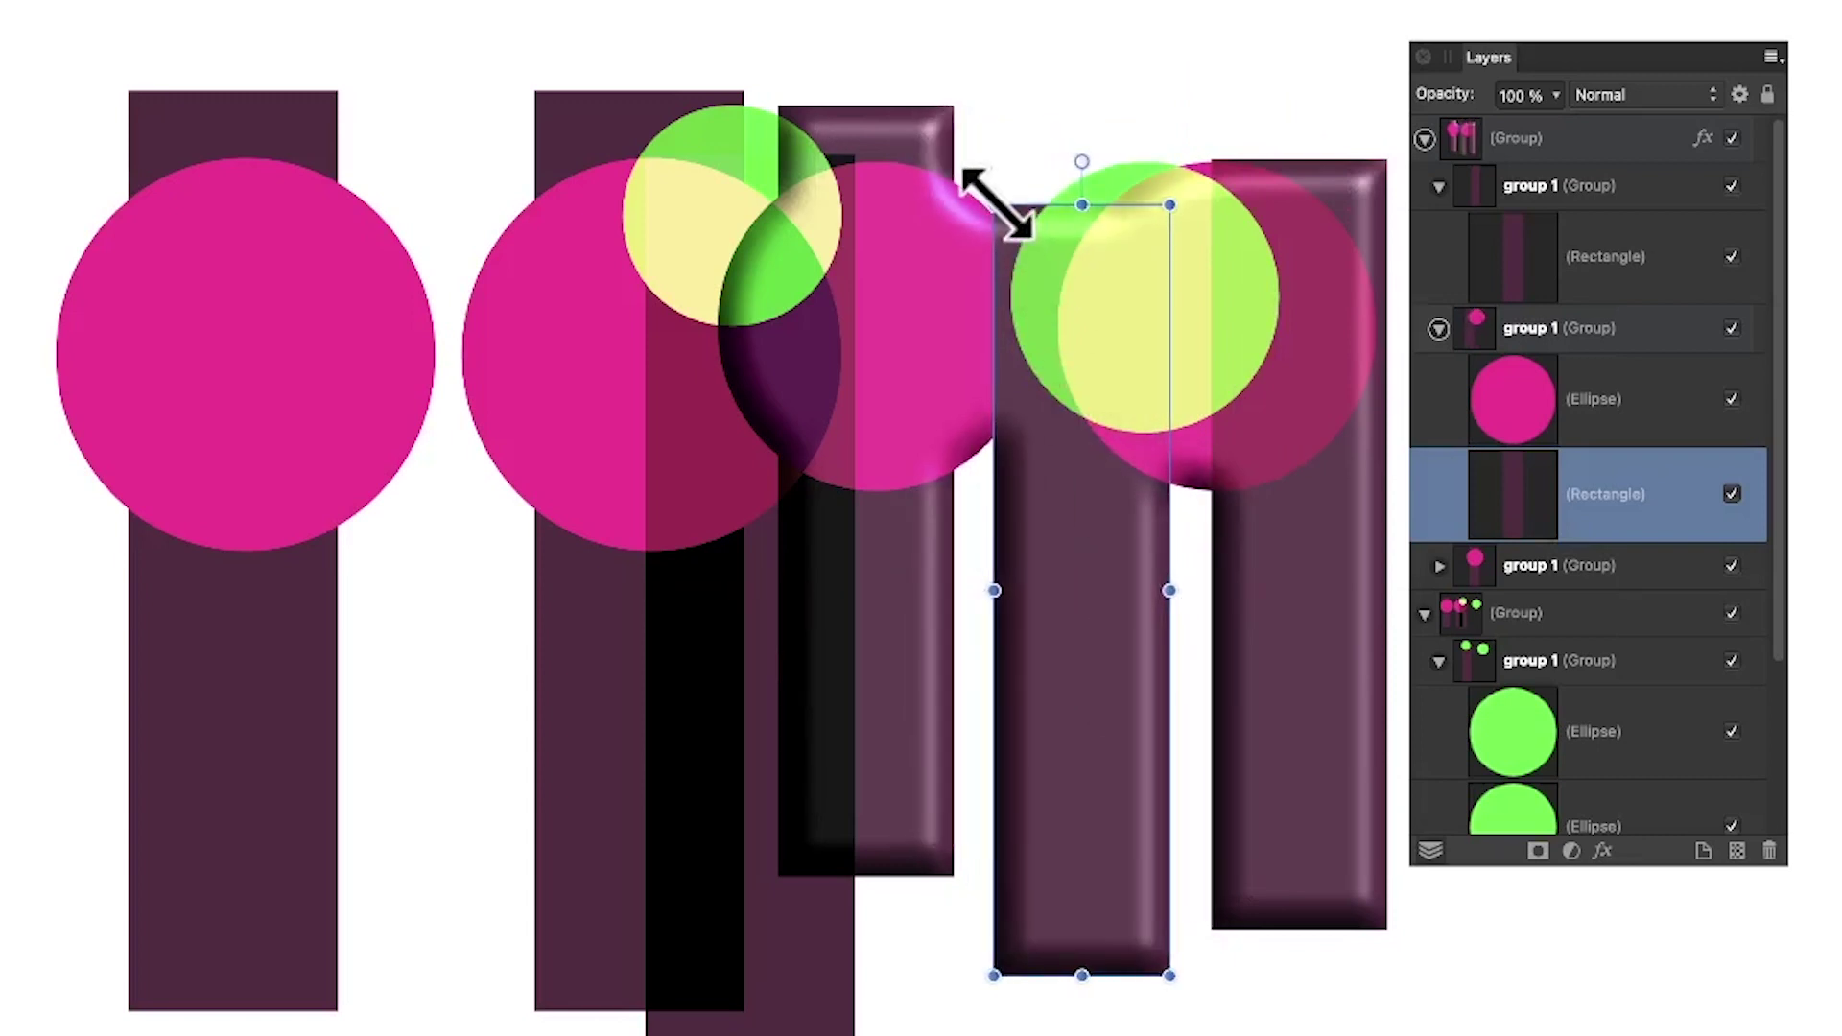
left_click_drag(996, 204, 1120, 590)
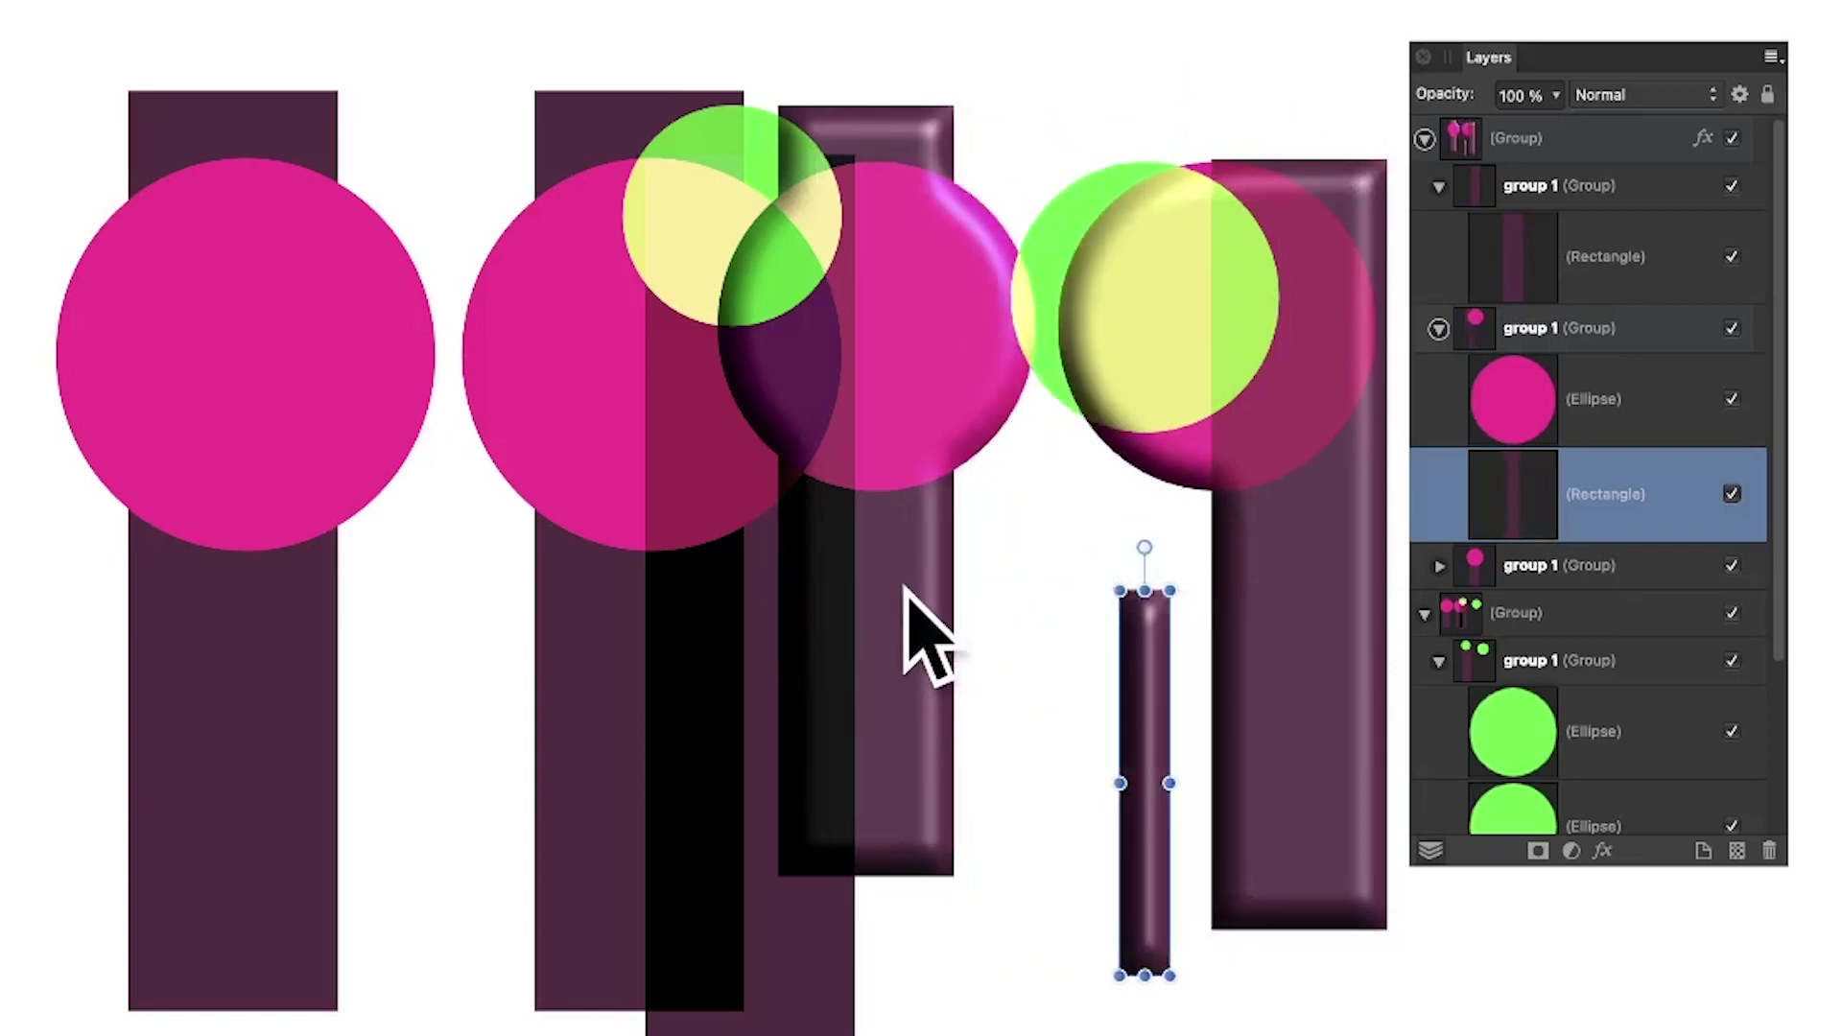
Nudge the middle group slightly left and delete the narrow rectangle layer
left_click(905, 591)
key("shift+Left")
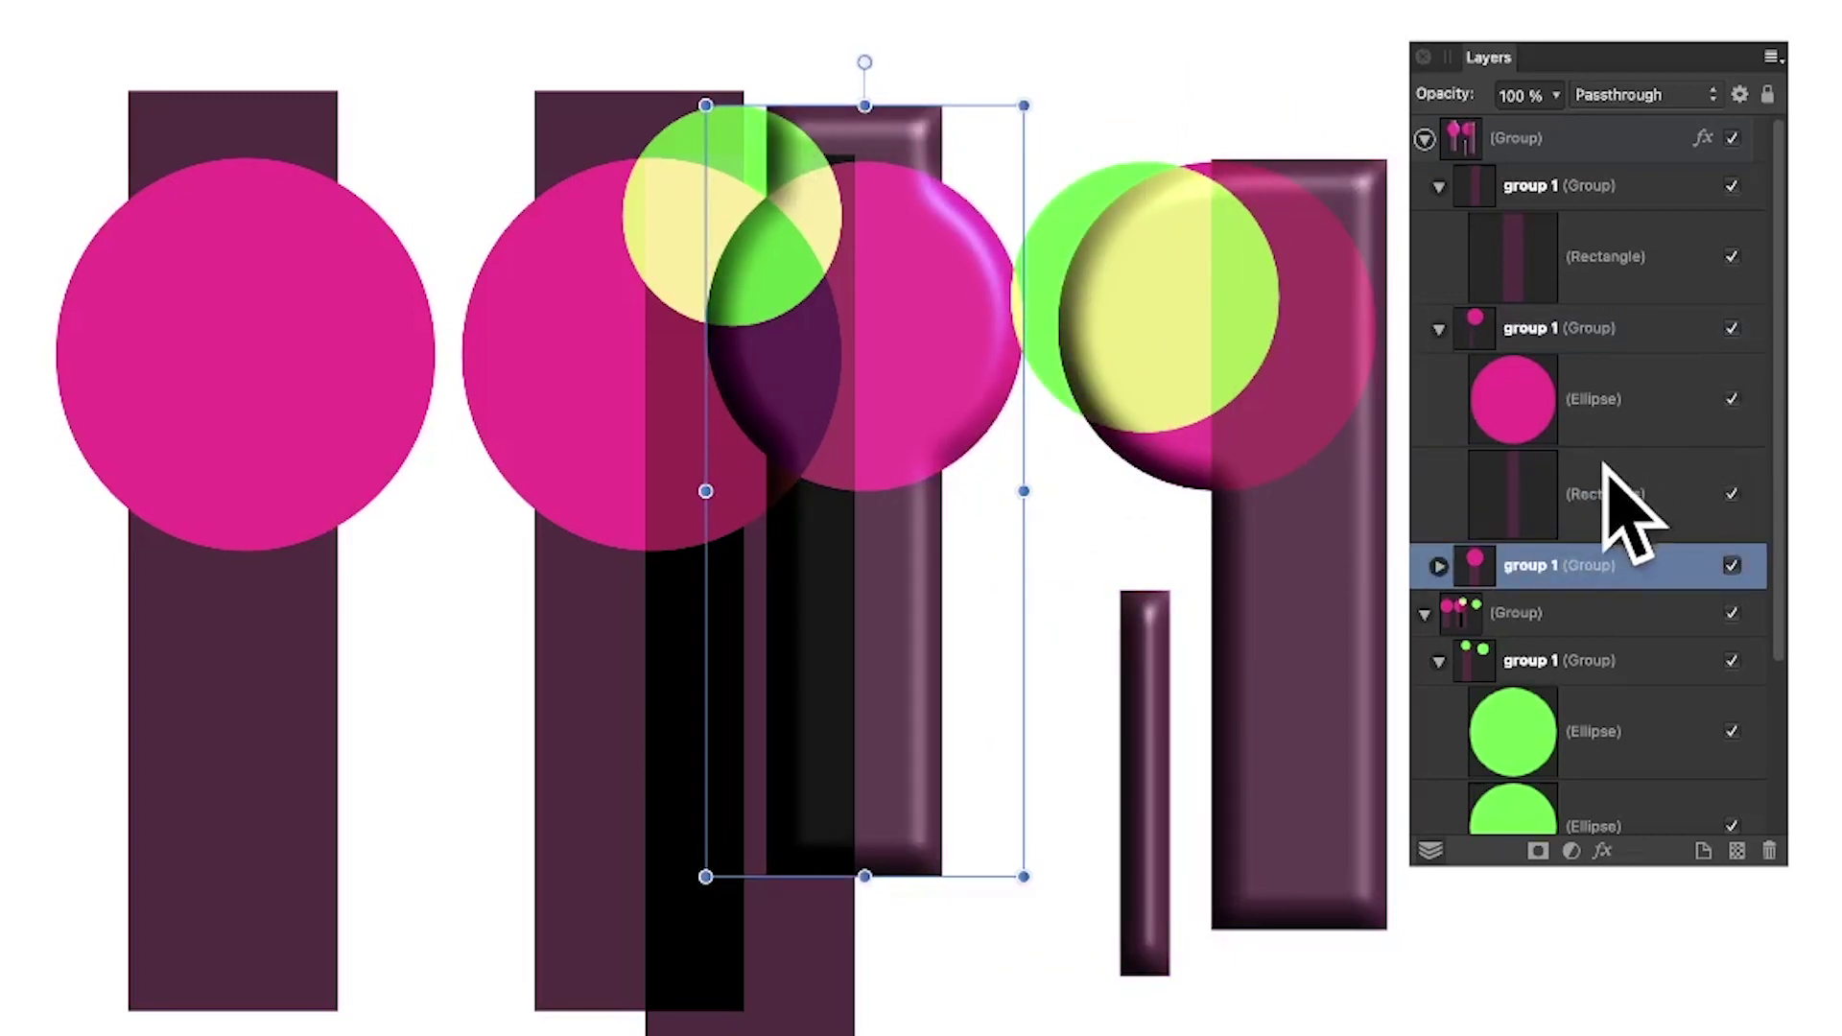
left_click(1604, 470)
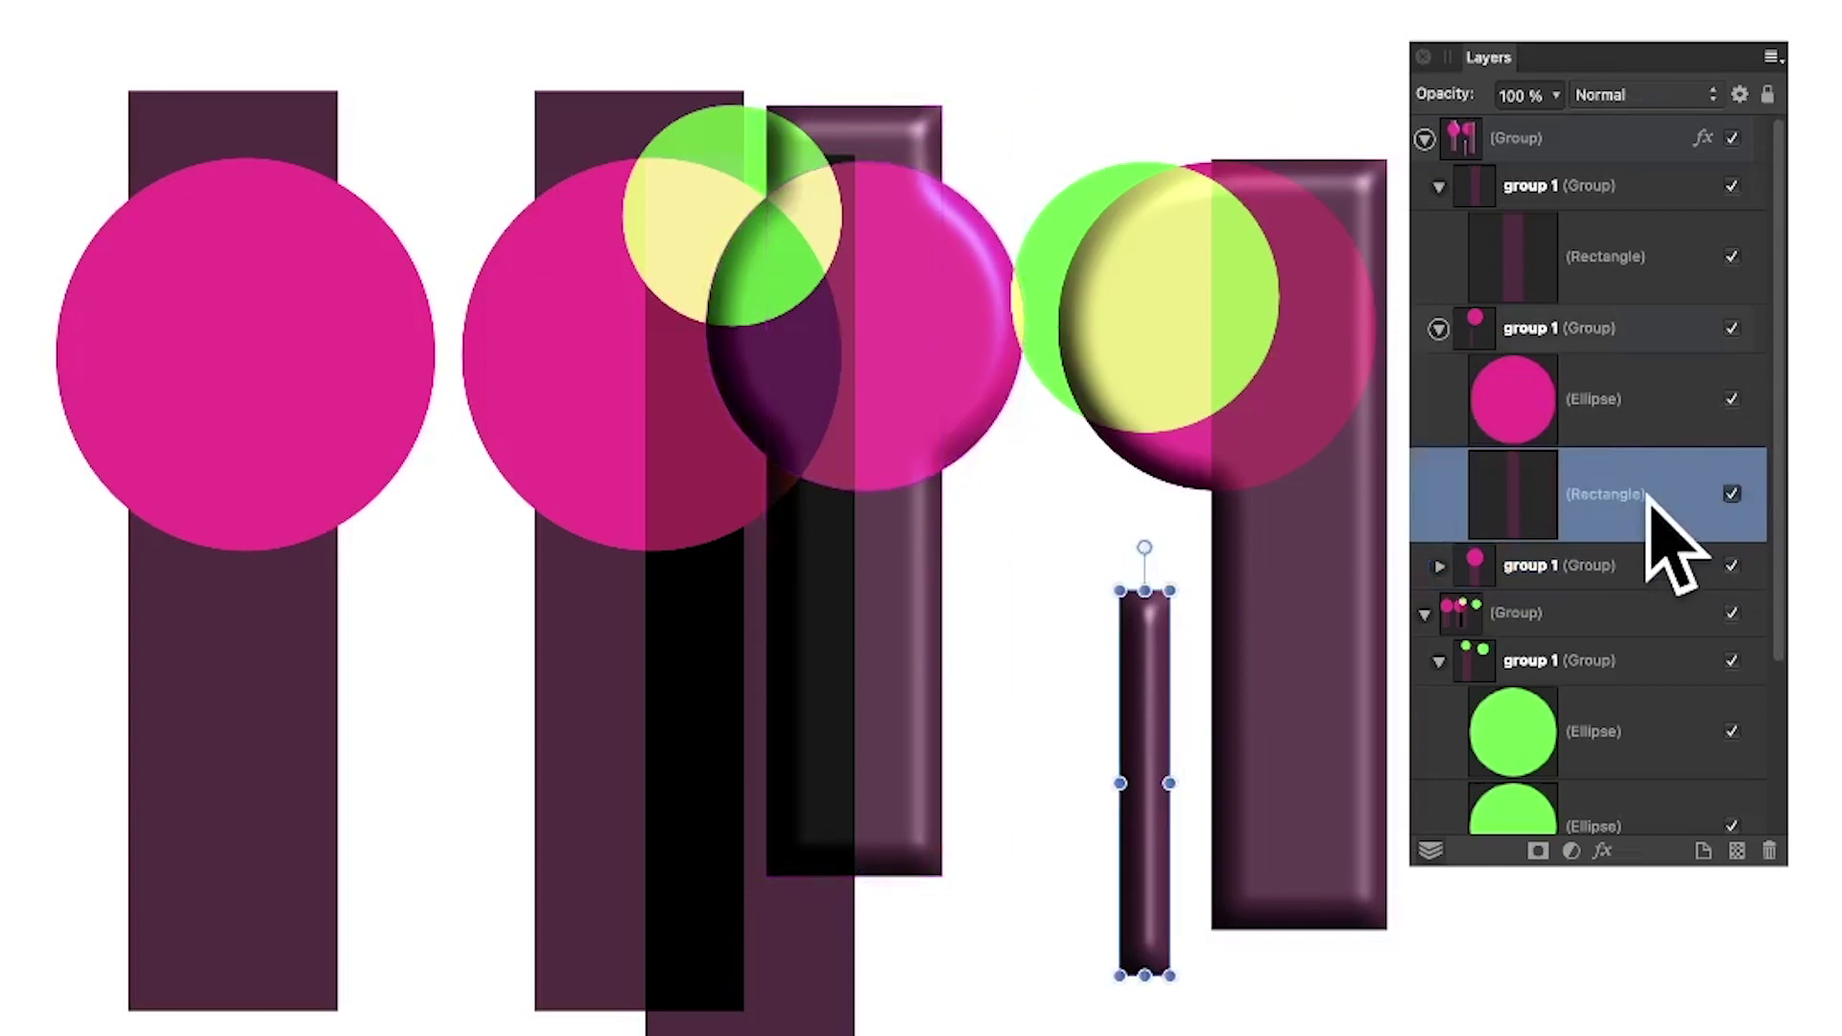
right_click(1665, 481)
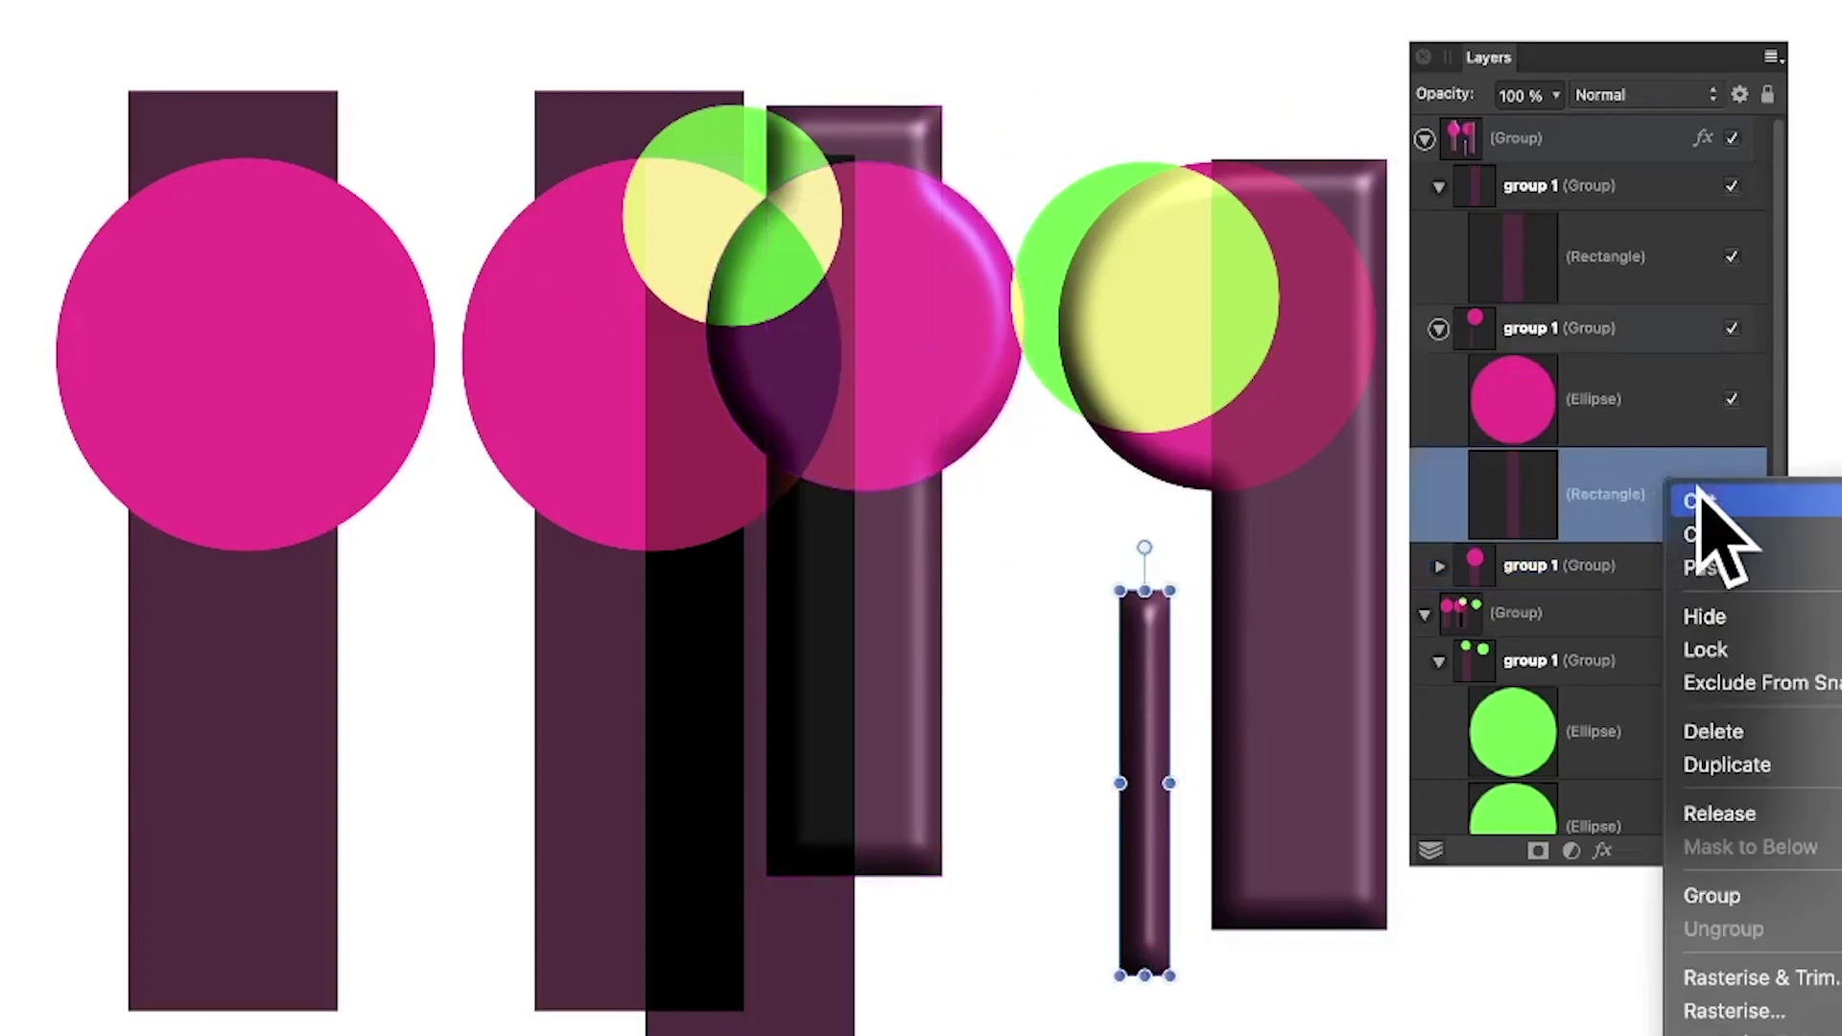
left_click(1761, 739)
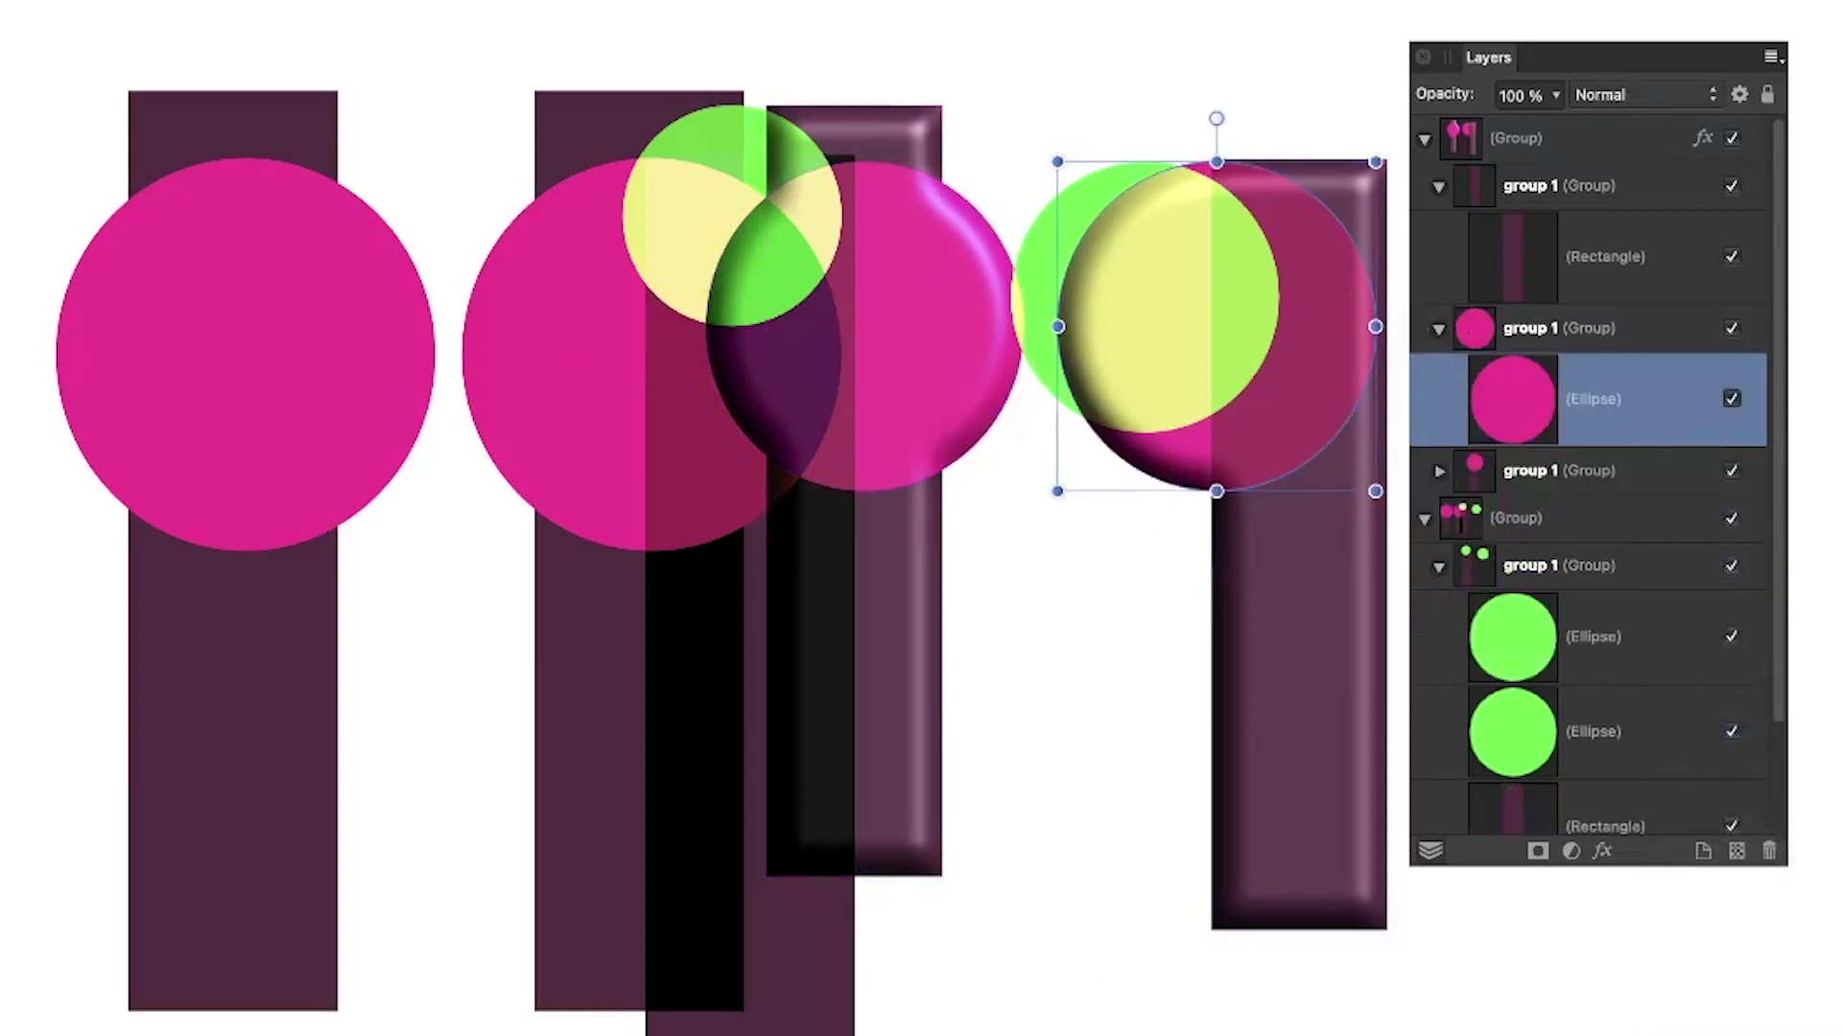
Collapse both top-level groups in the Layers panel and show the additional shape tools
left_click(1425, 138)
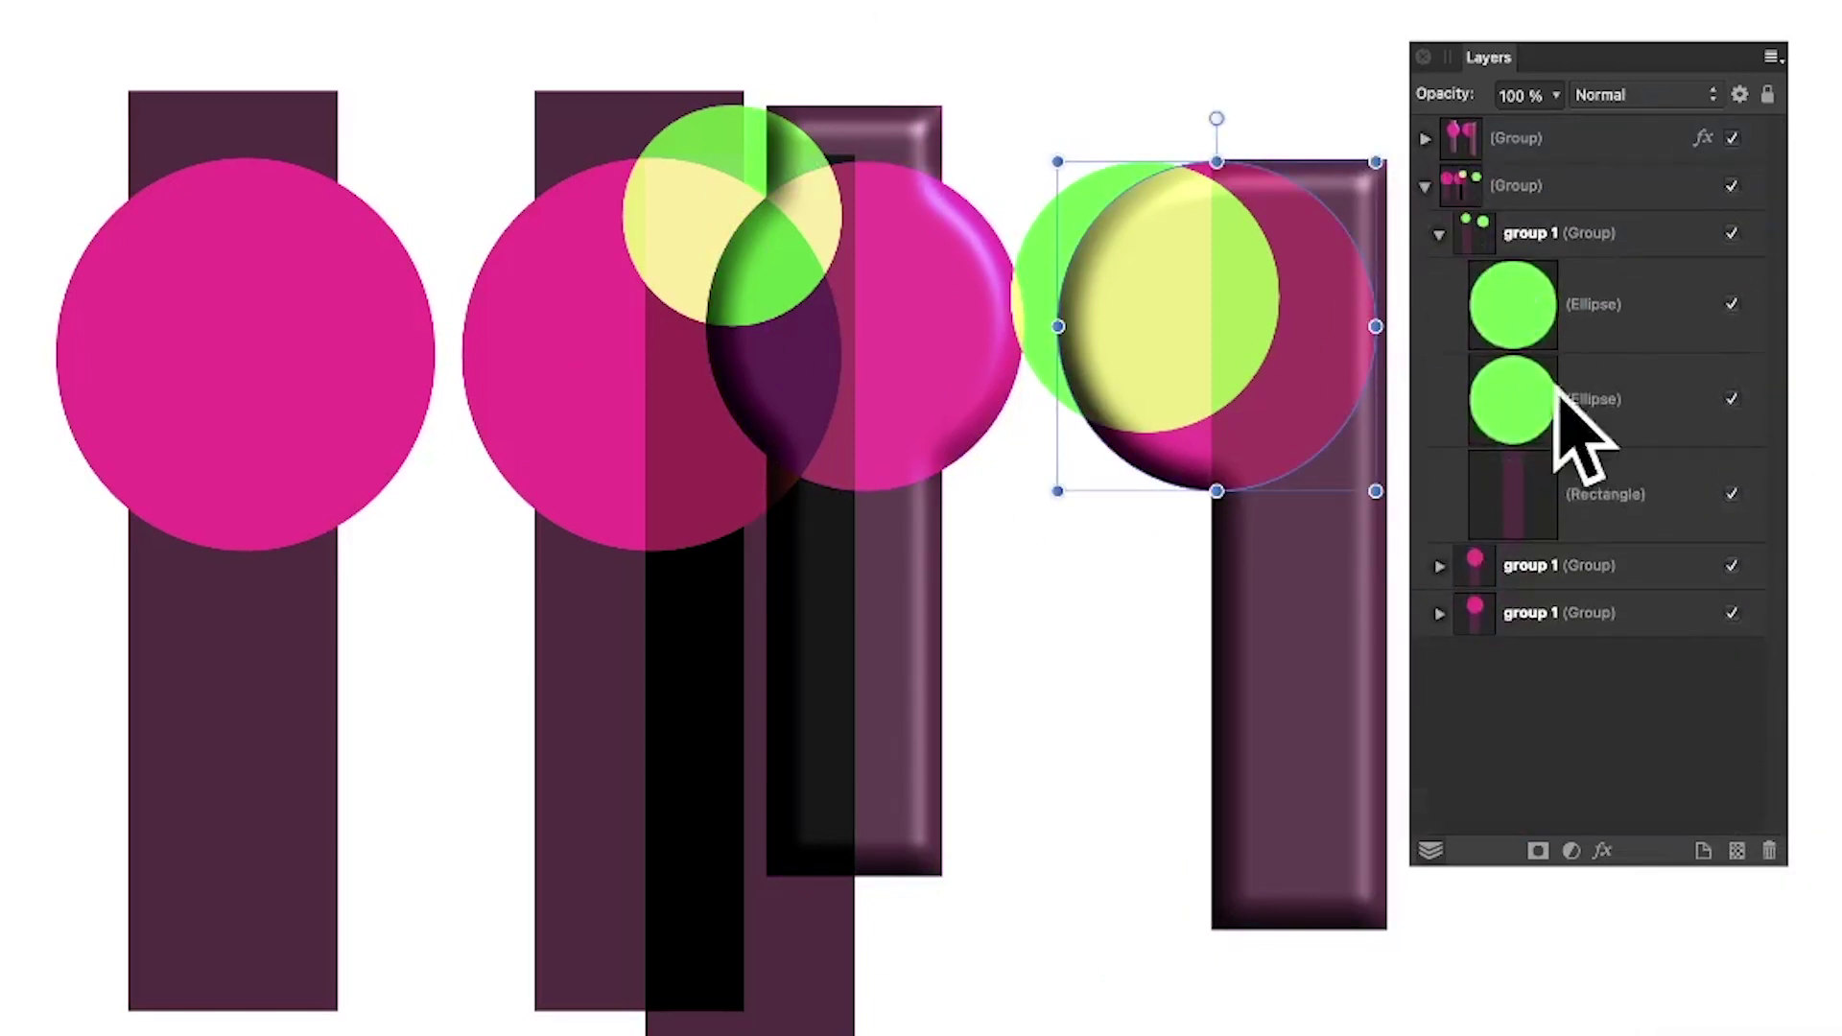
left_click(1425, 185)
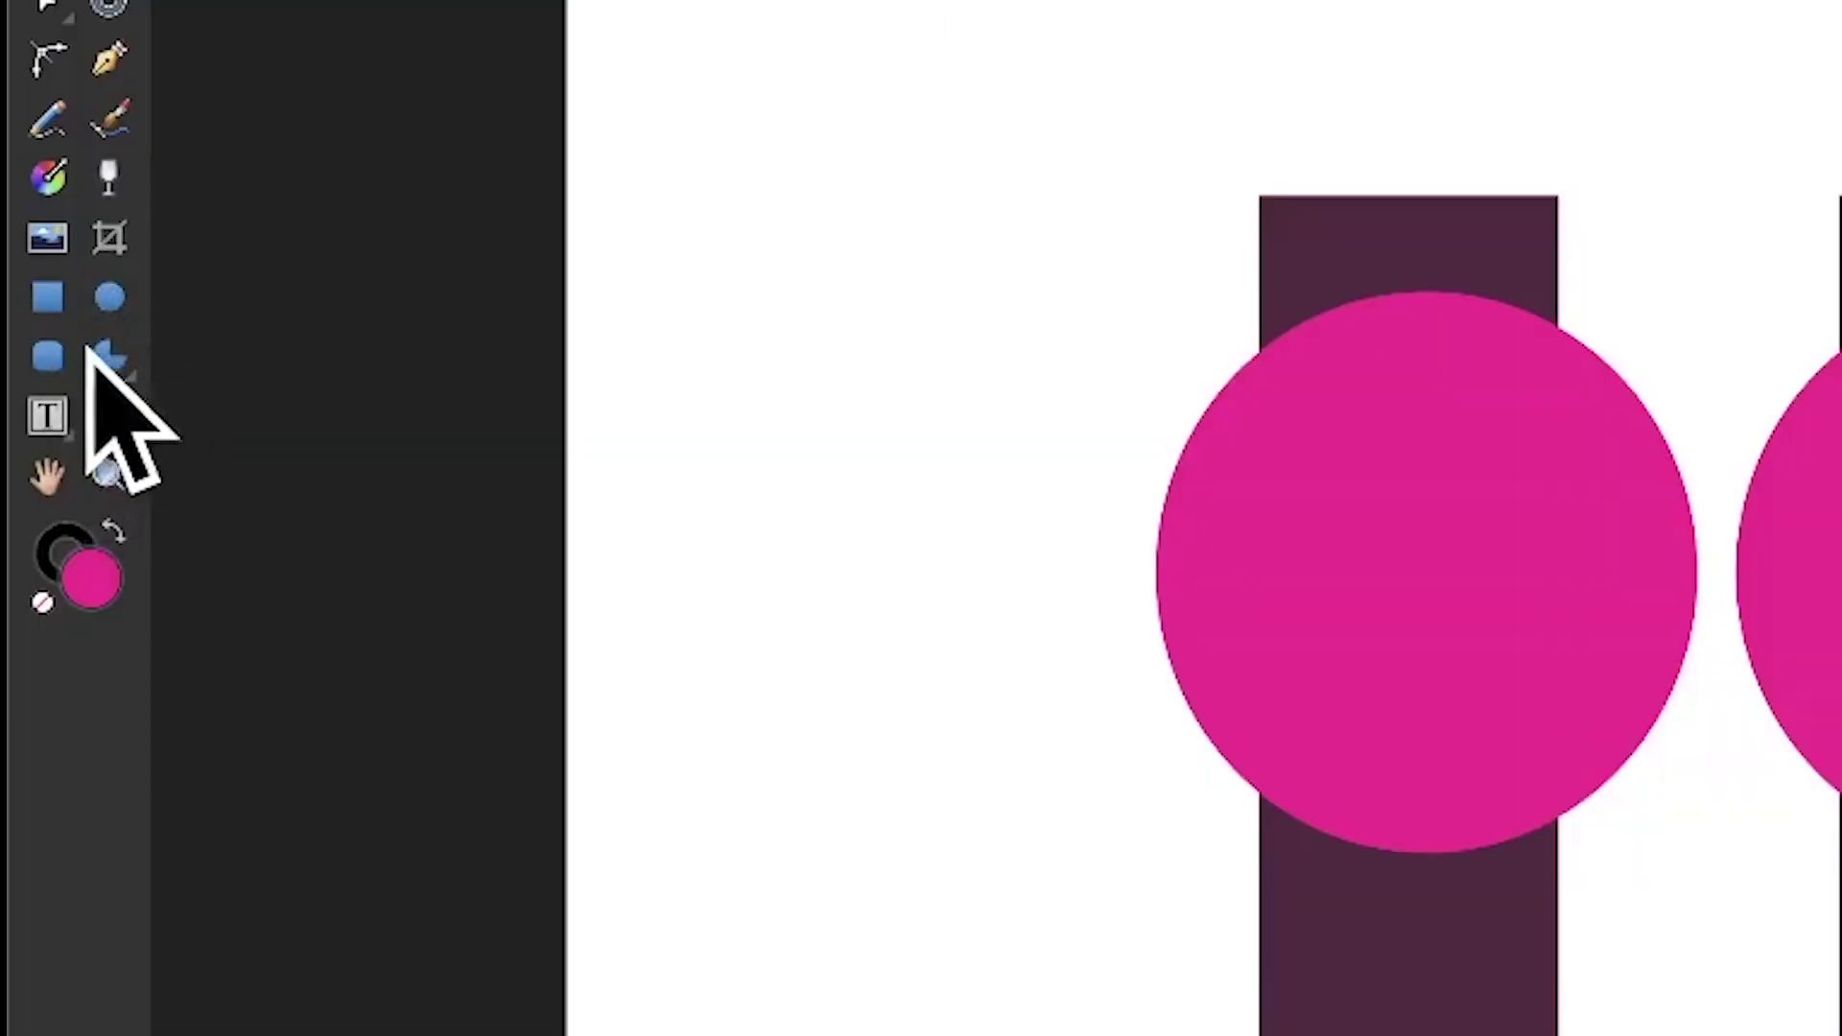
left_click(101, 353)
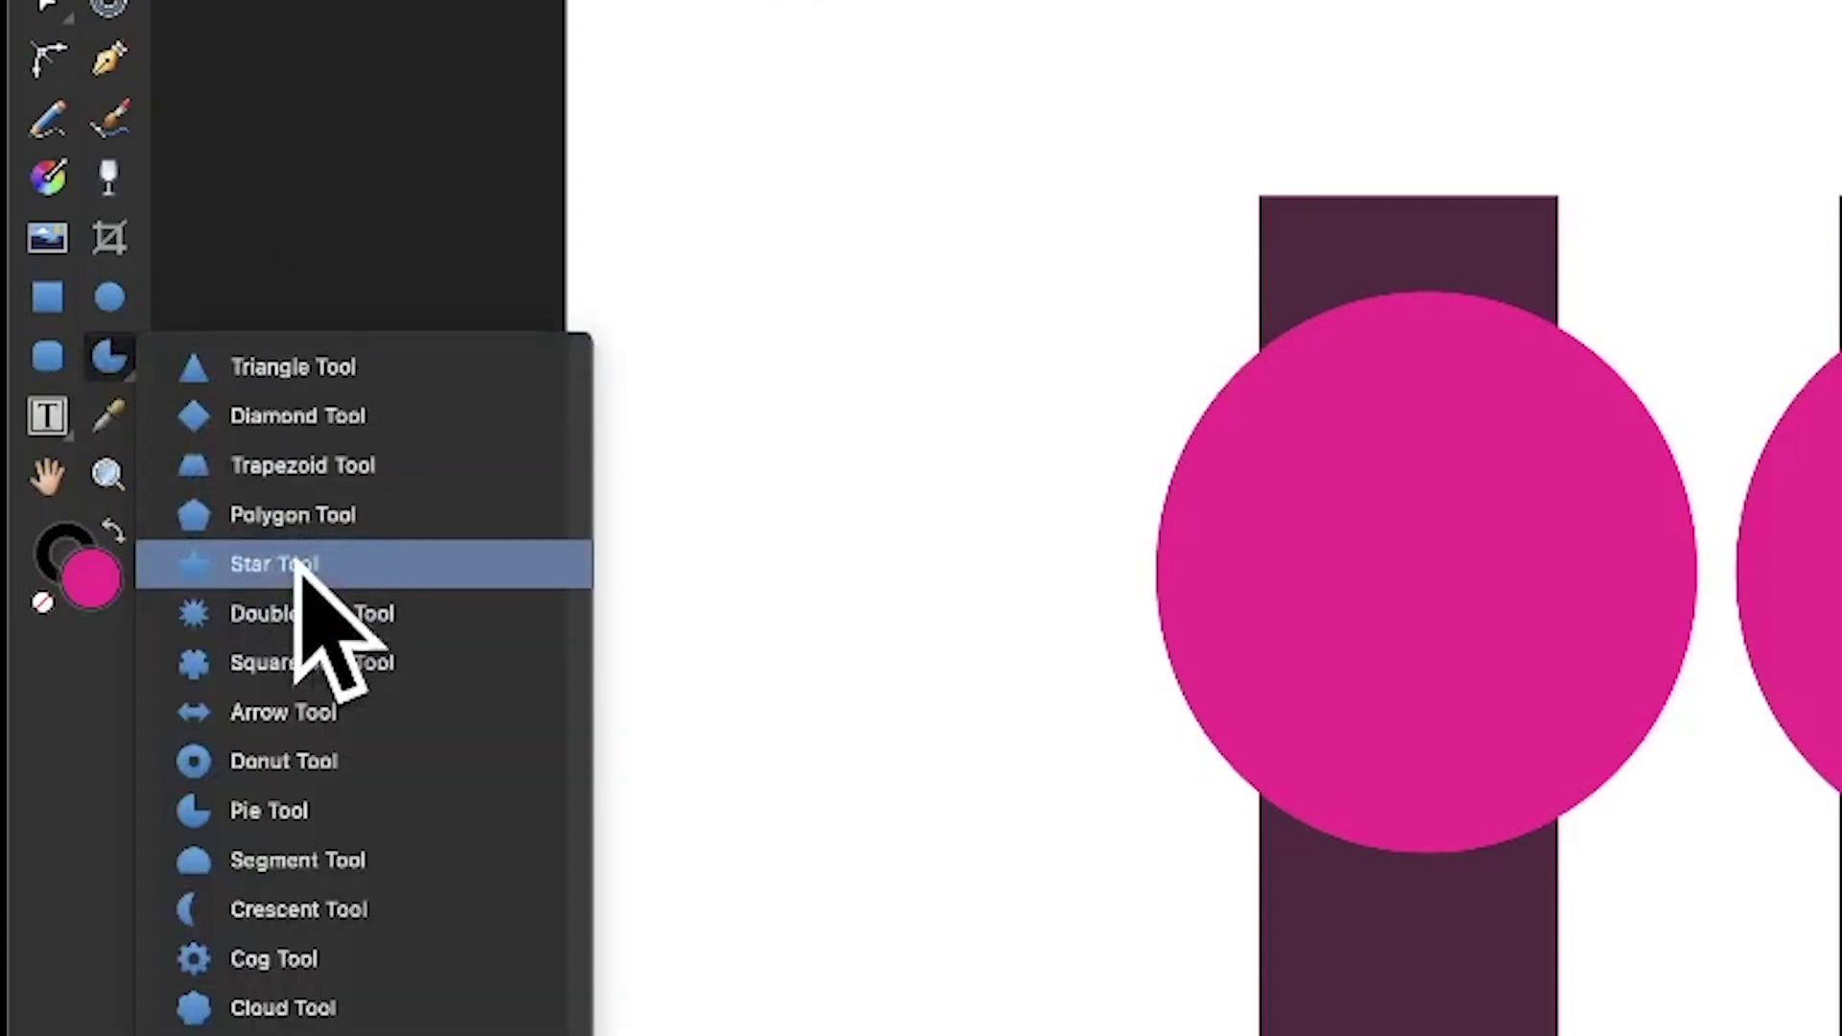
Delete the star that landed inside a group, deselect, and redraw it as a top-level Star layer
left_click(292, 566)
left_click_drag(2, 547, 269, 887)
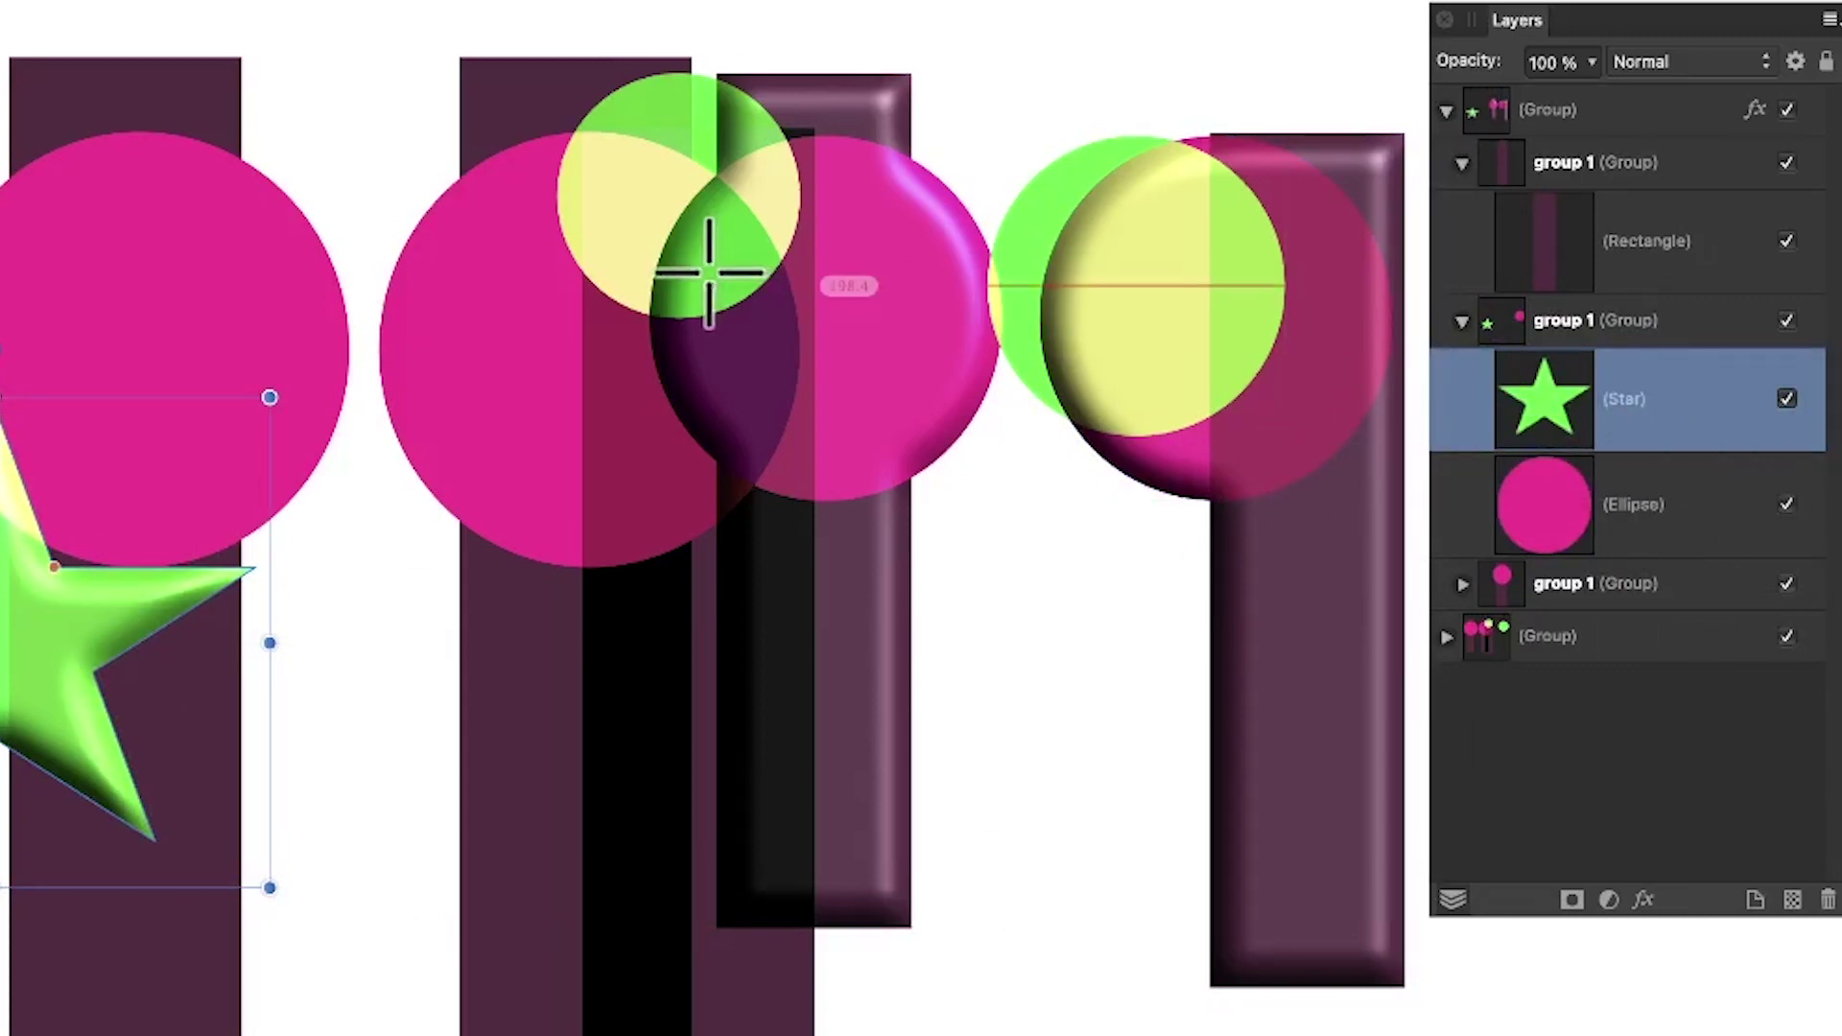
key("Delete")
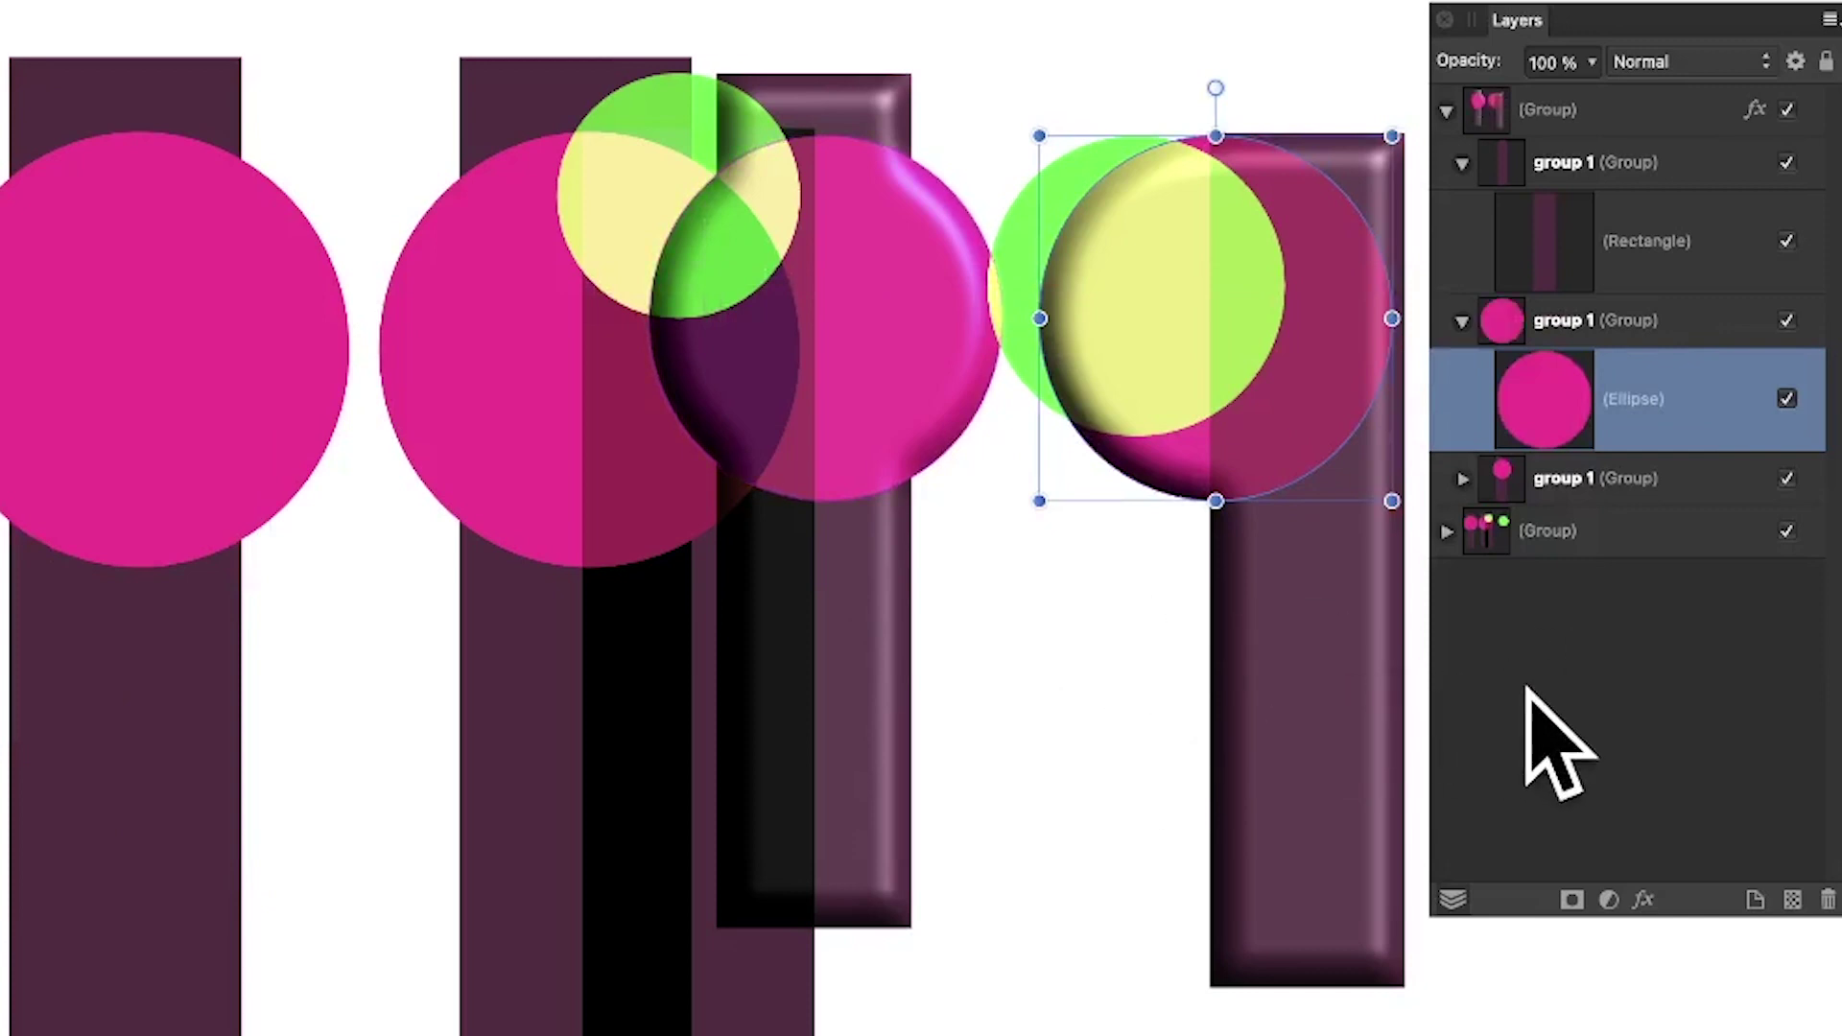
left_click(1560, 742)
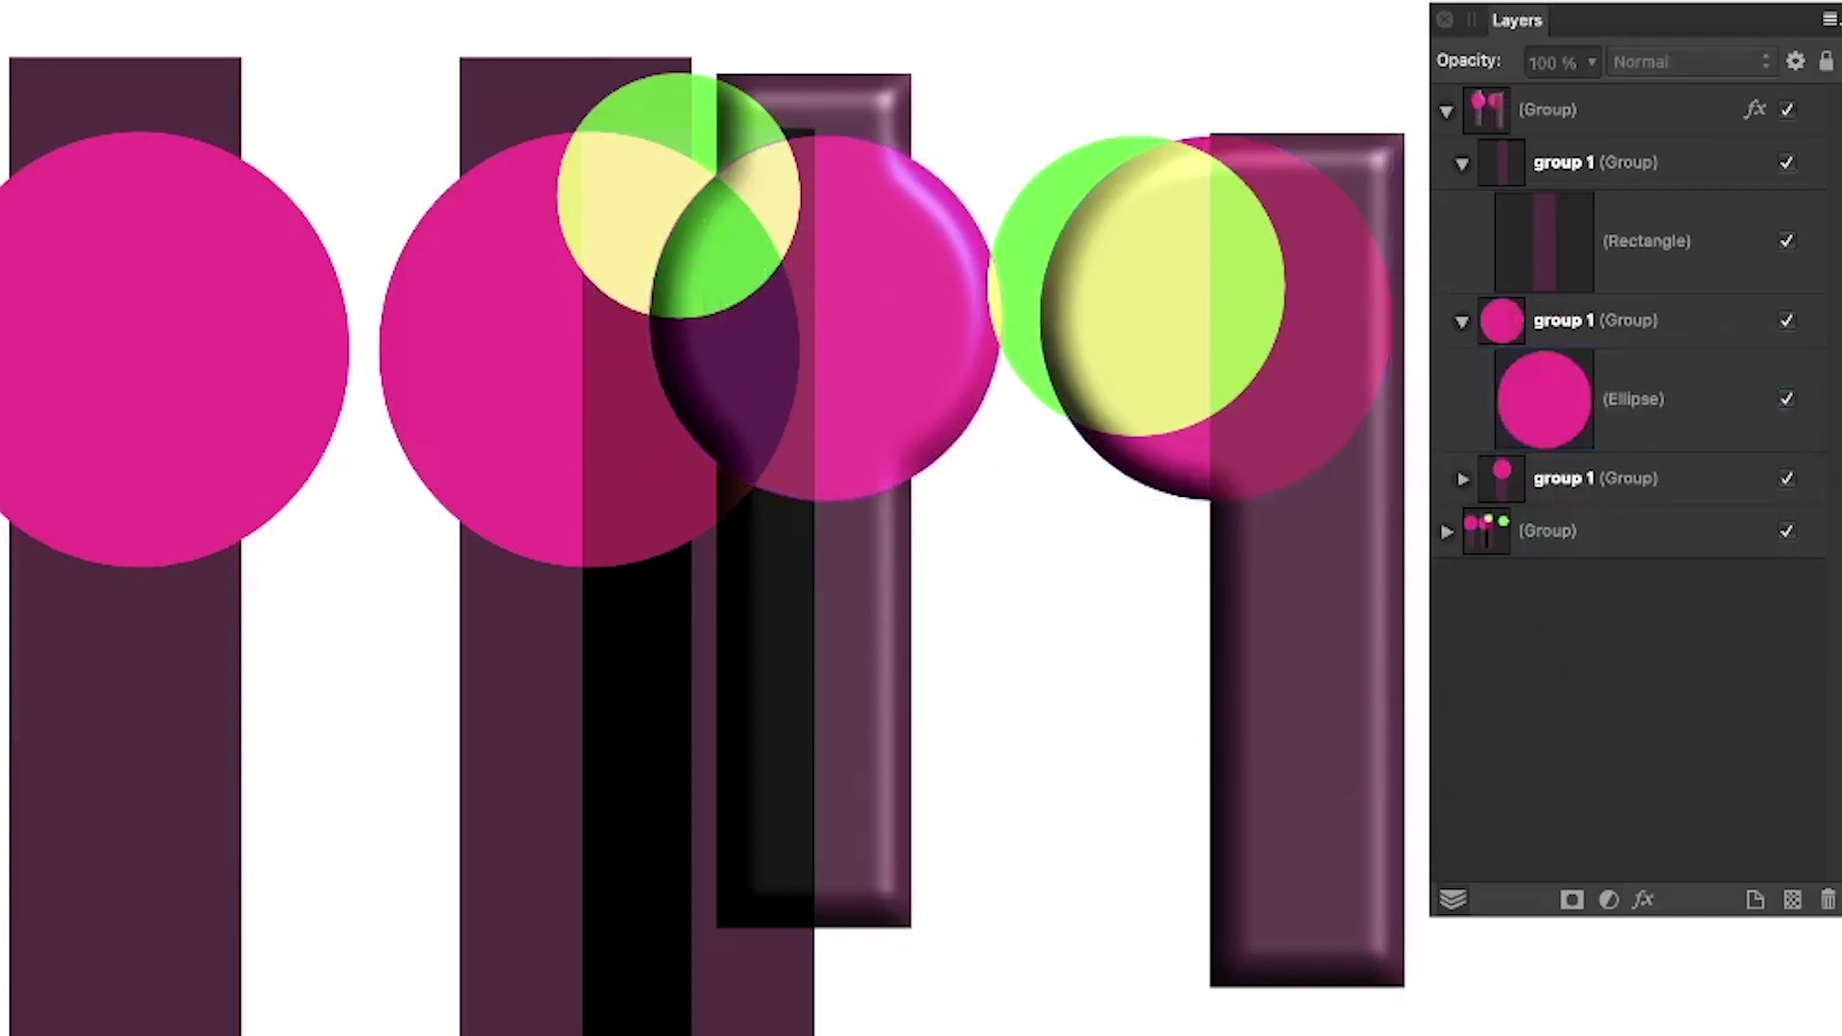
left_click_drag(7, 177, 36, 540)
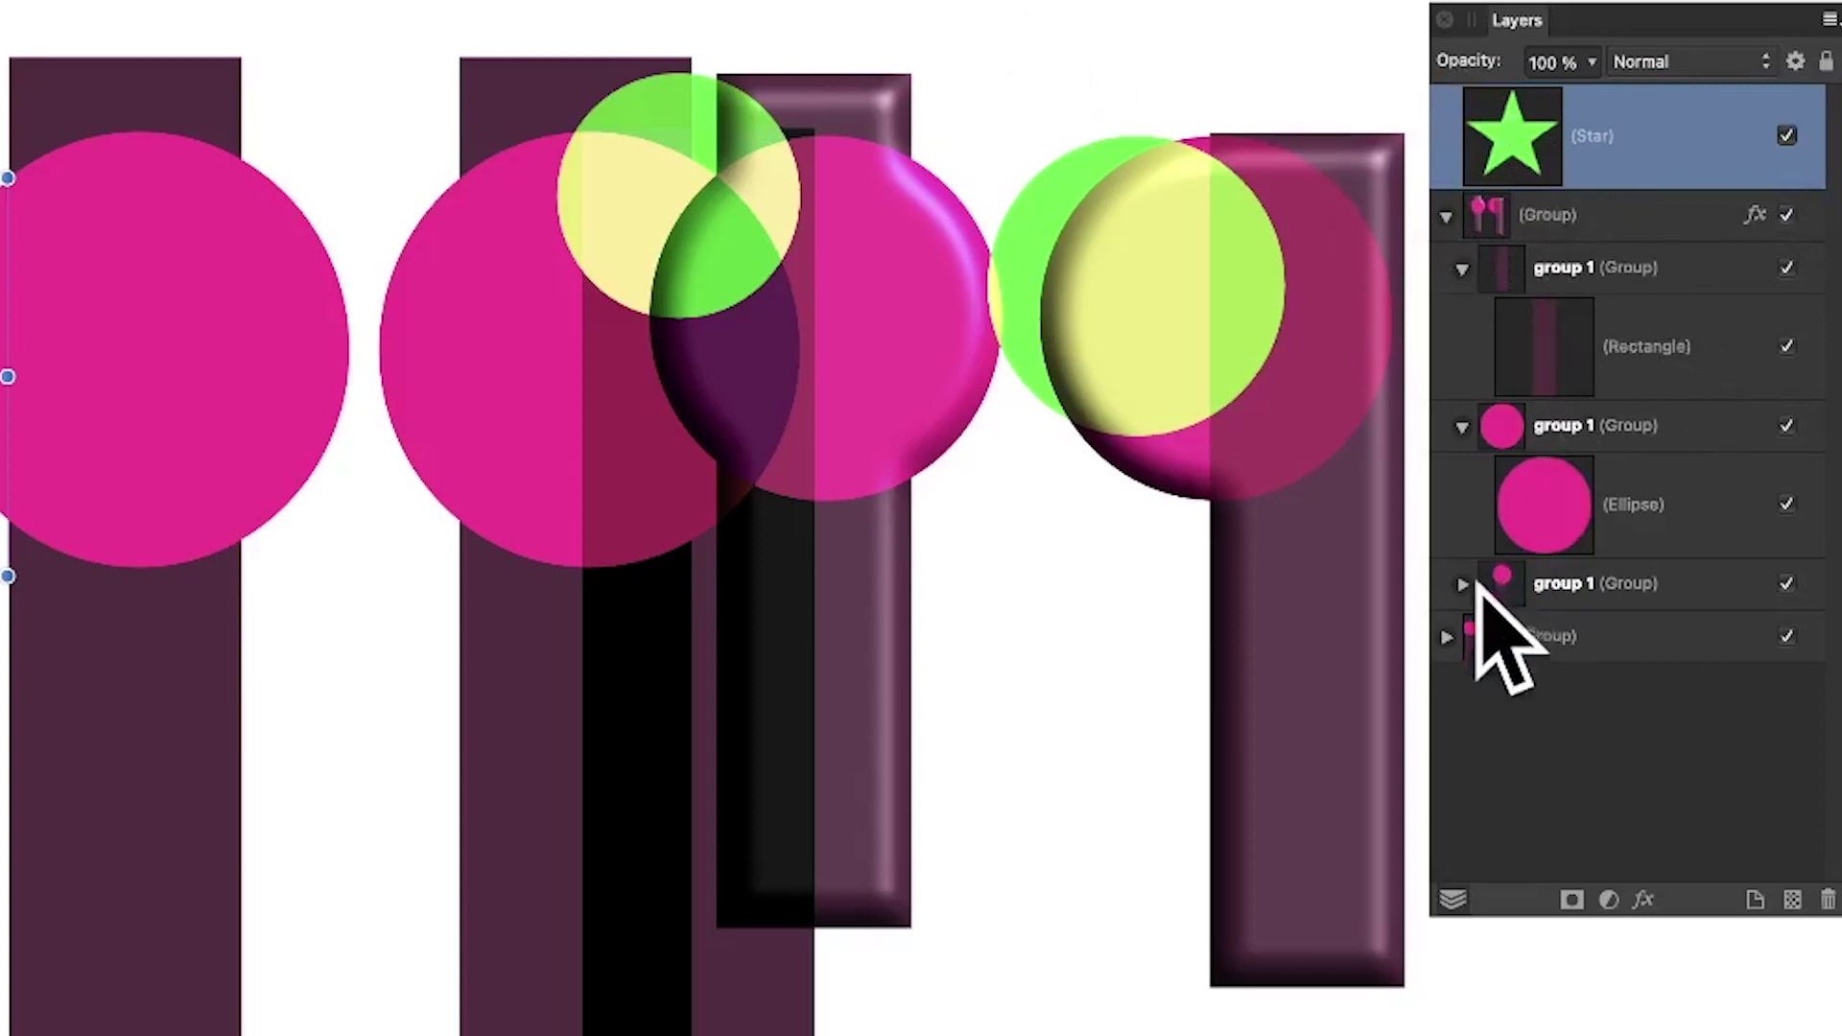
Move the Star layer into the top group's third group 1 so it inherits the 3D effect, then collapse the groups
left_click(1463, 584)
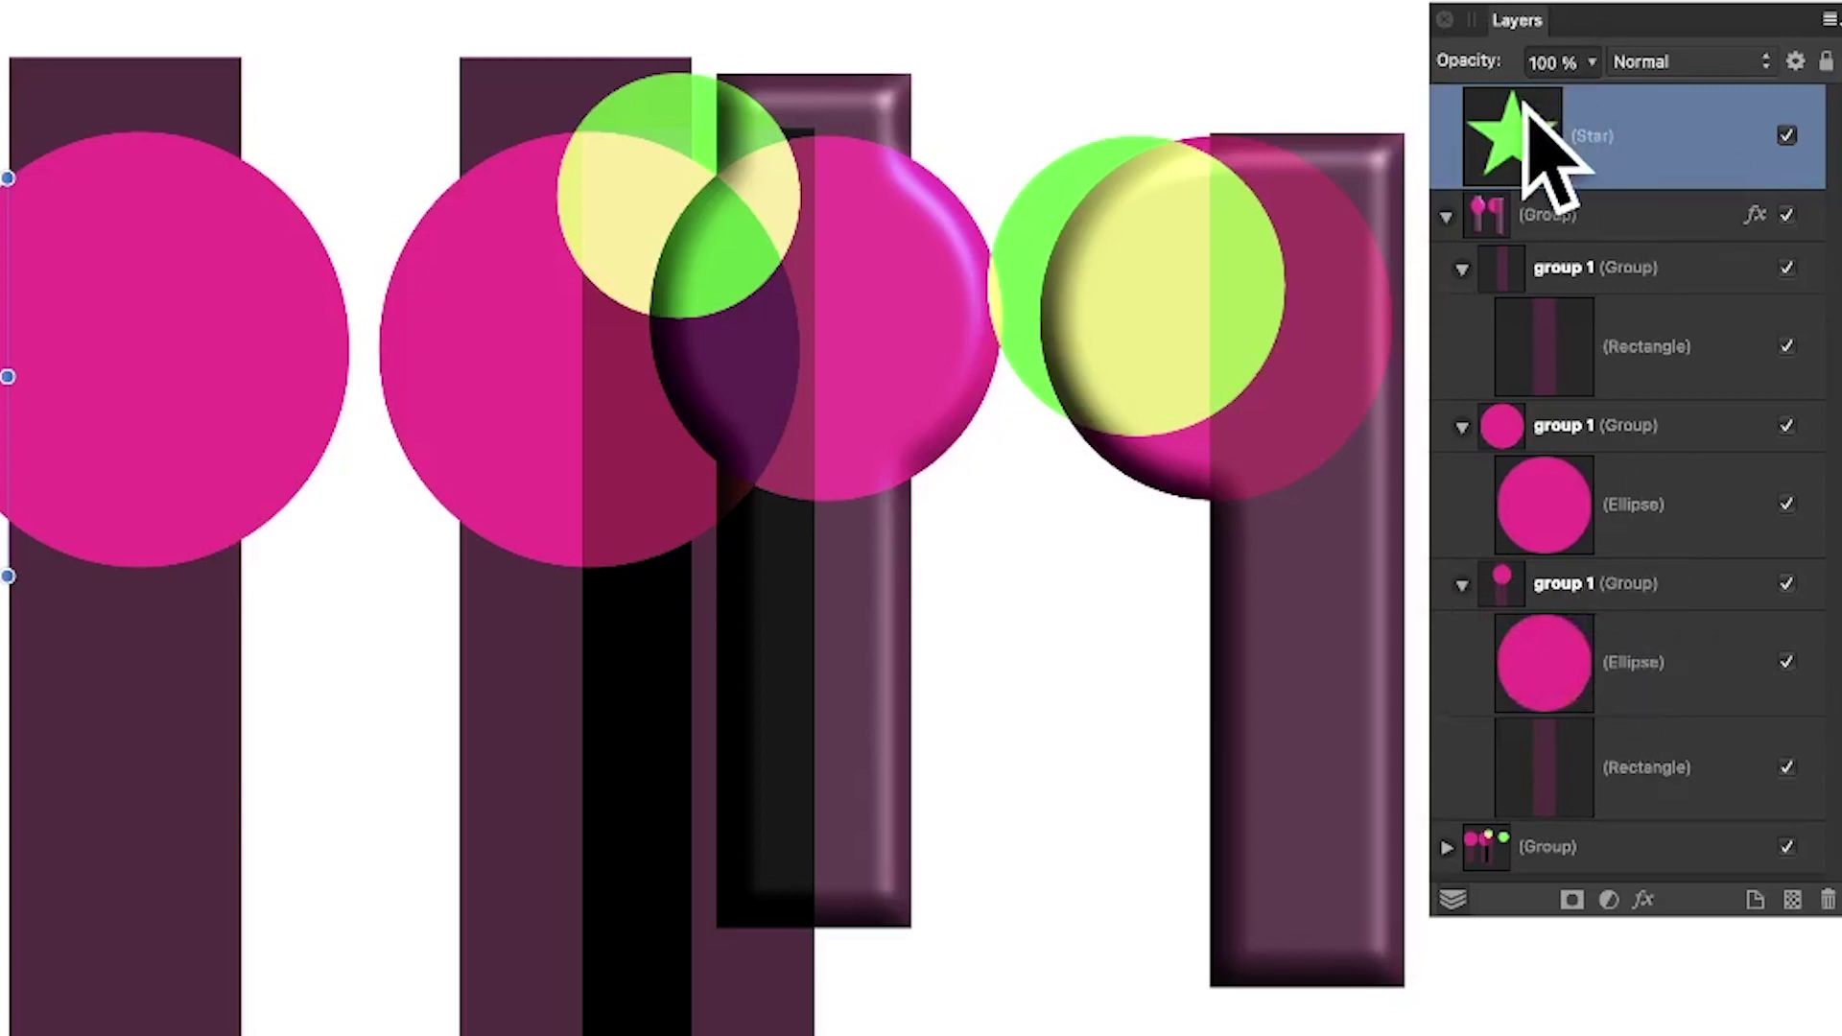
left_click_drag(1514, 123, 1572, 597)
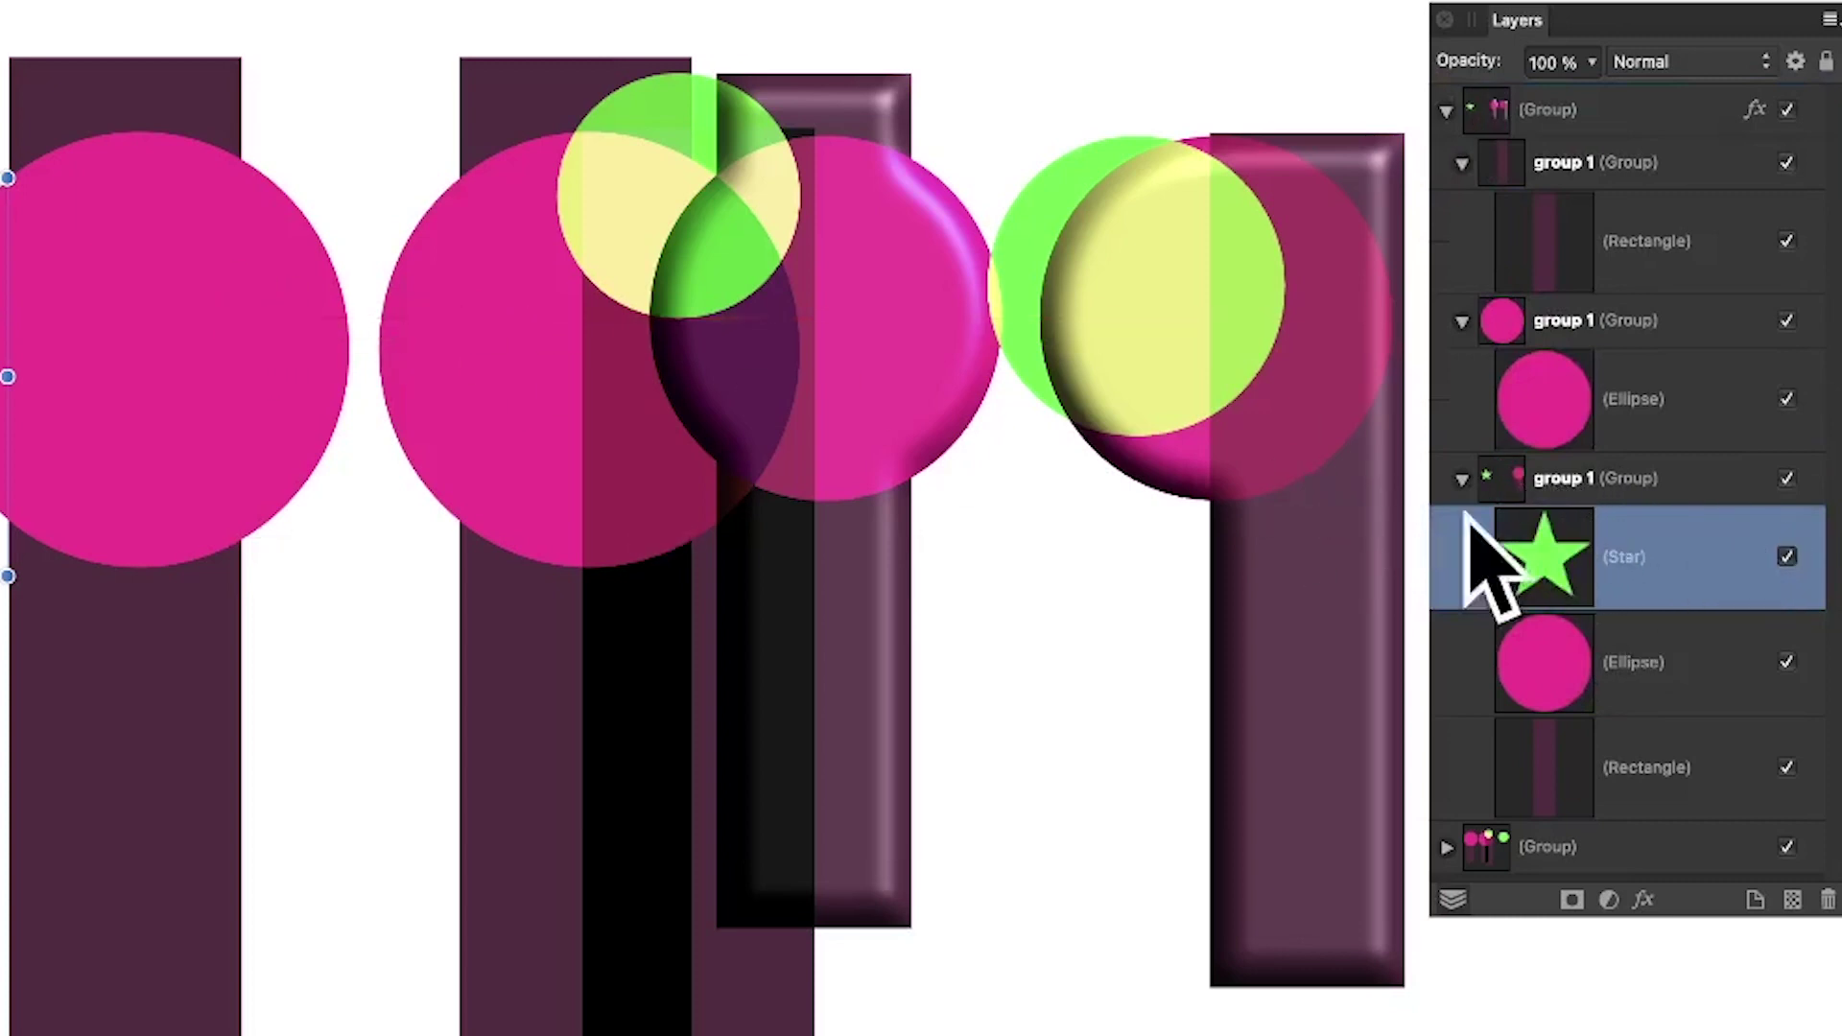
left_click(1463, 479)
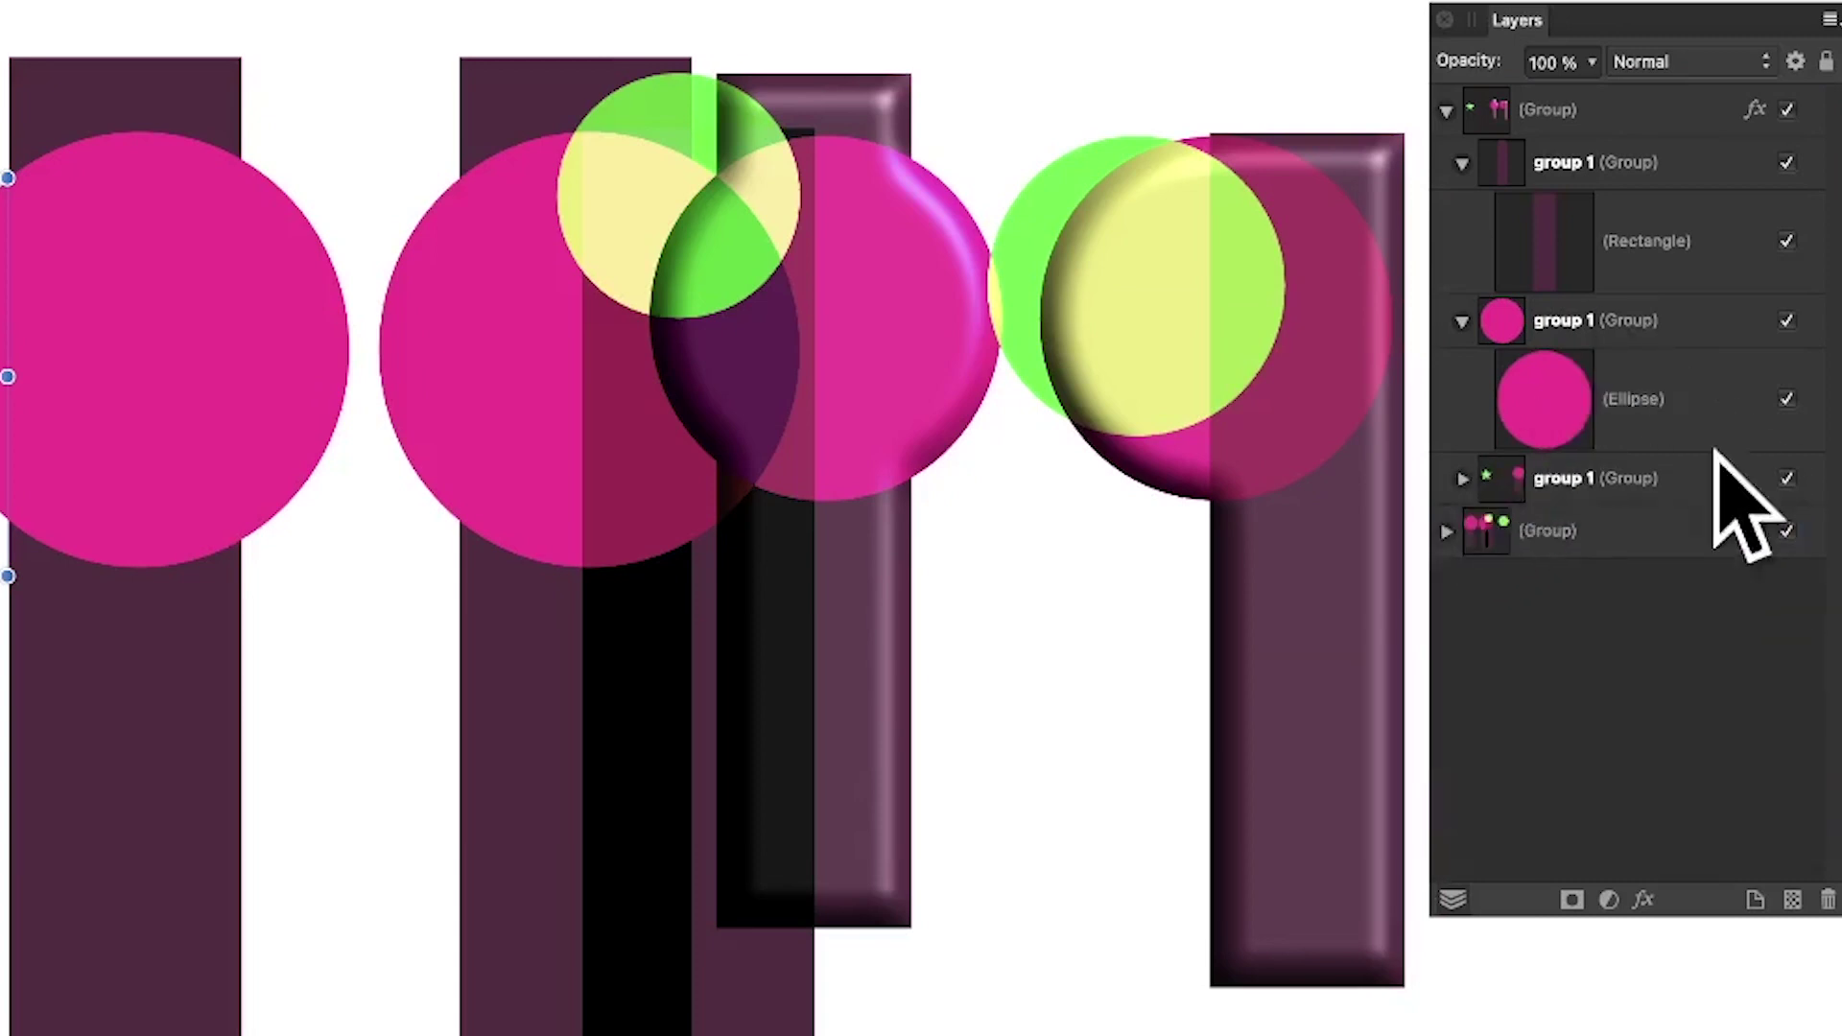
left_click(1446, 111)
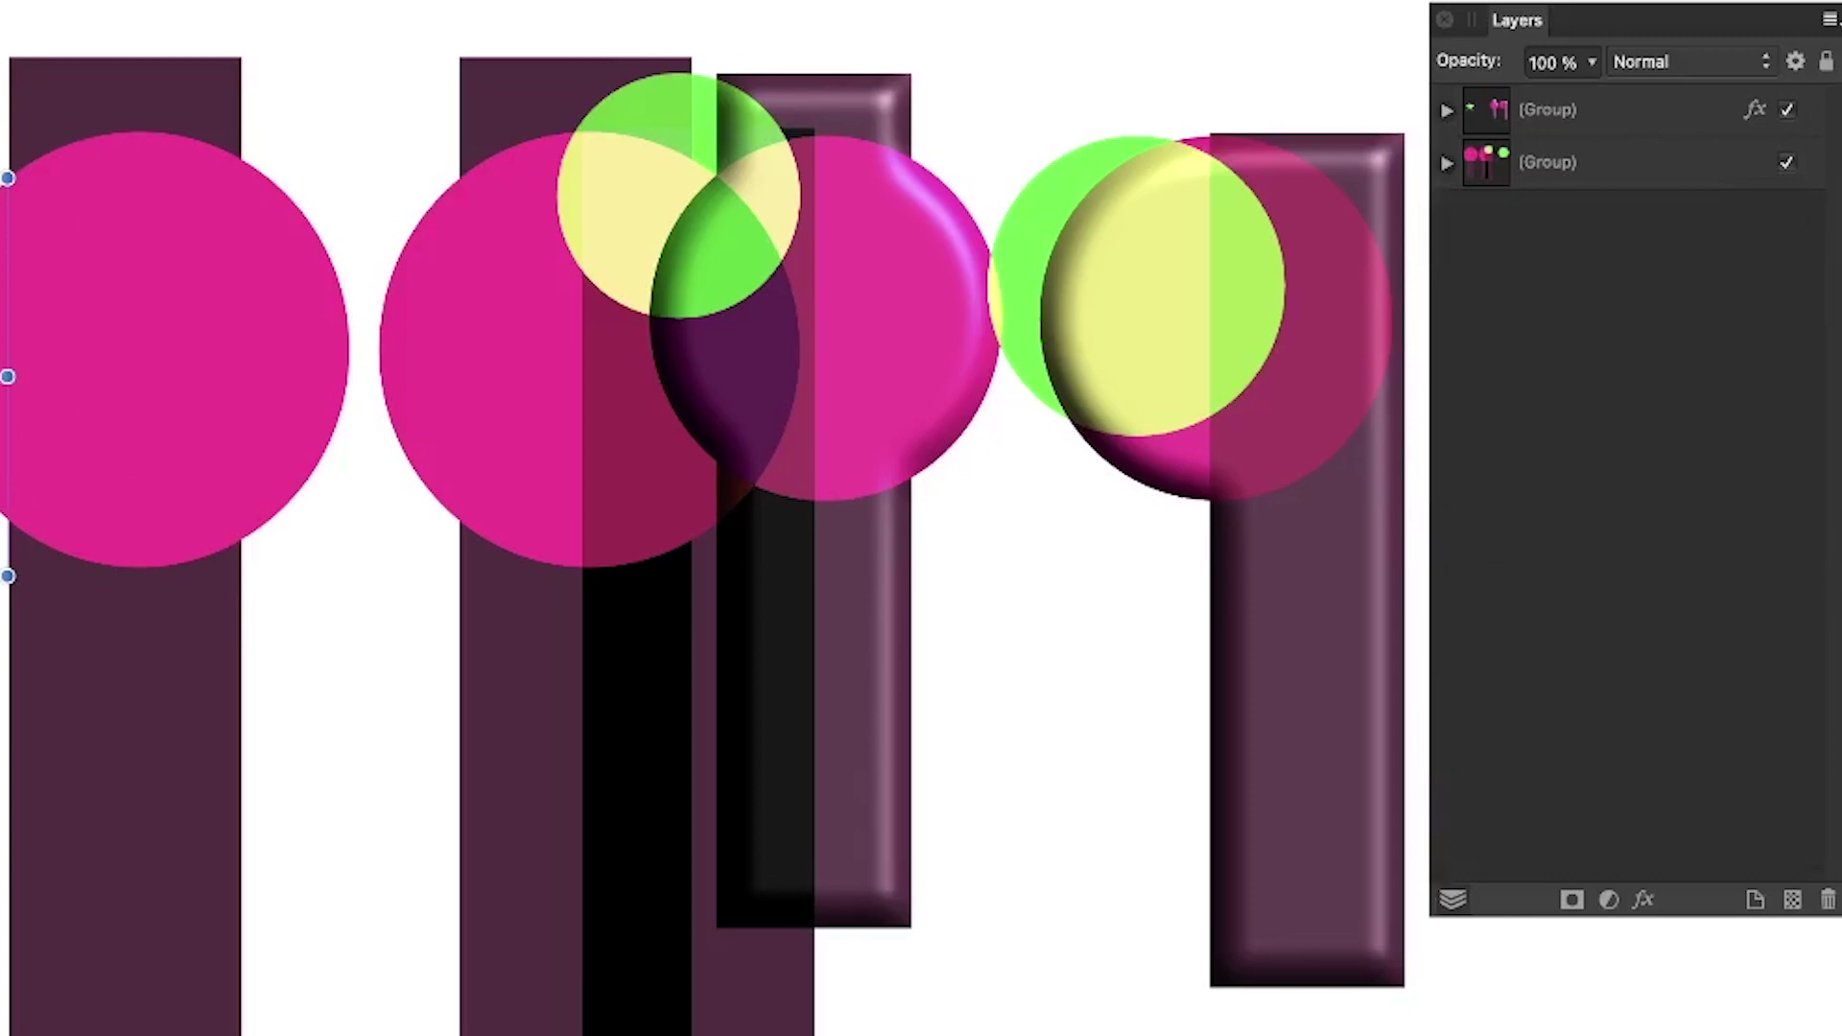
Place the 3D star over the middle pink circle and rotate it clockwise
left_click_drag(0, 441, 1216, 823)
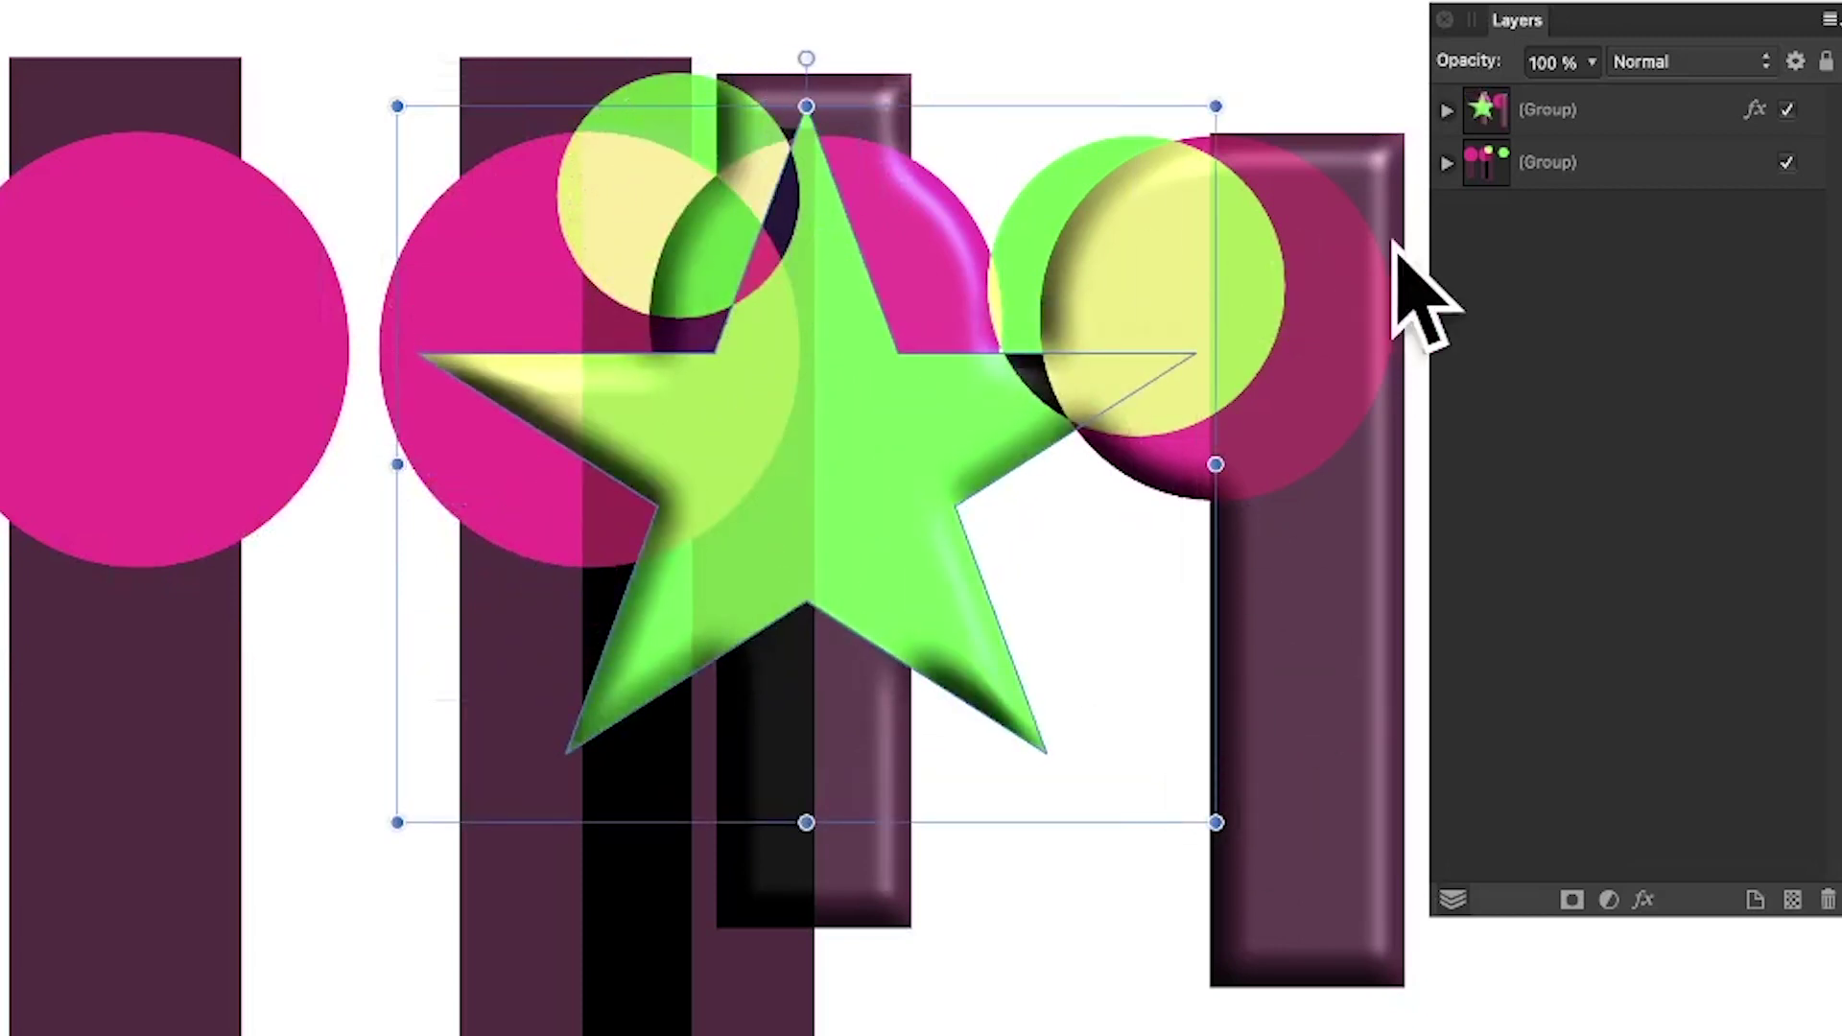
left_click_drag(872, 390, 679, 346)
left_click_drag(1028, 48, 1103, 181)
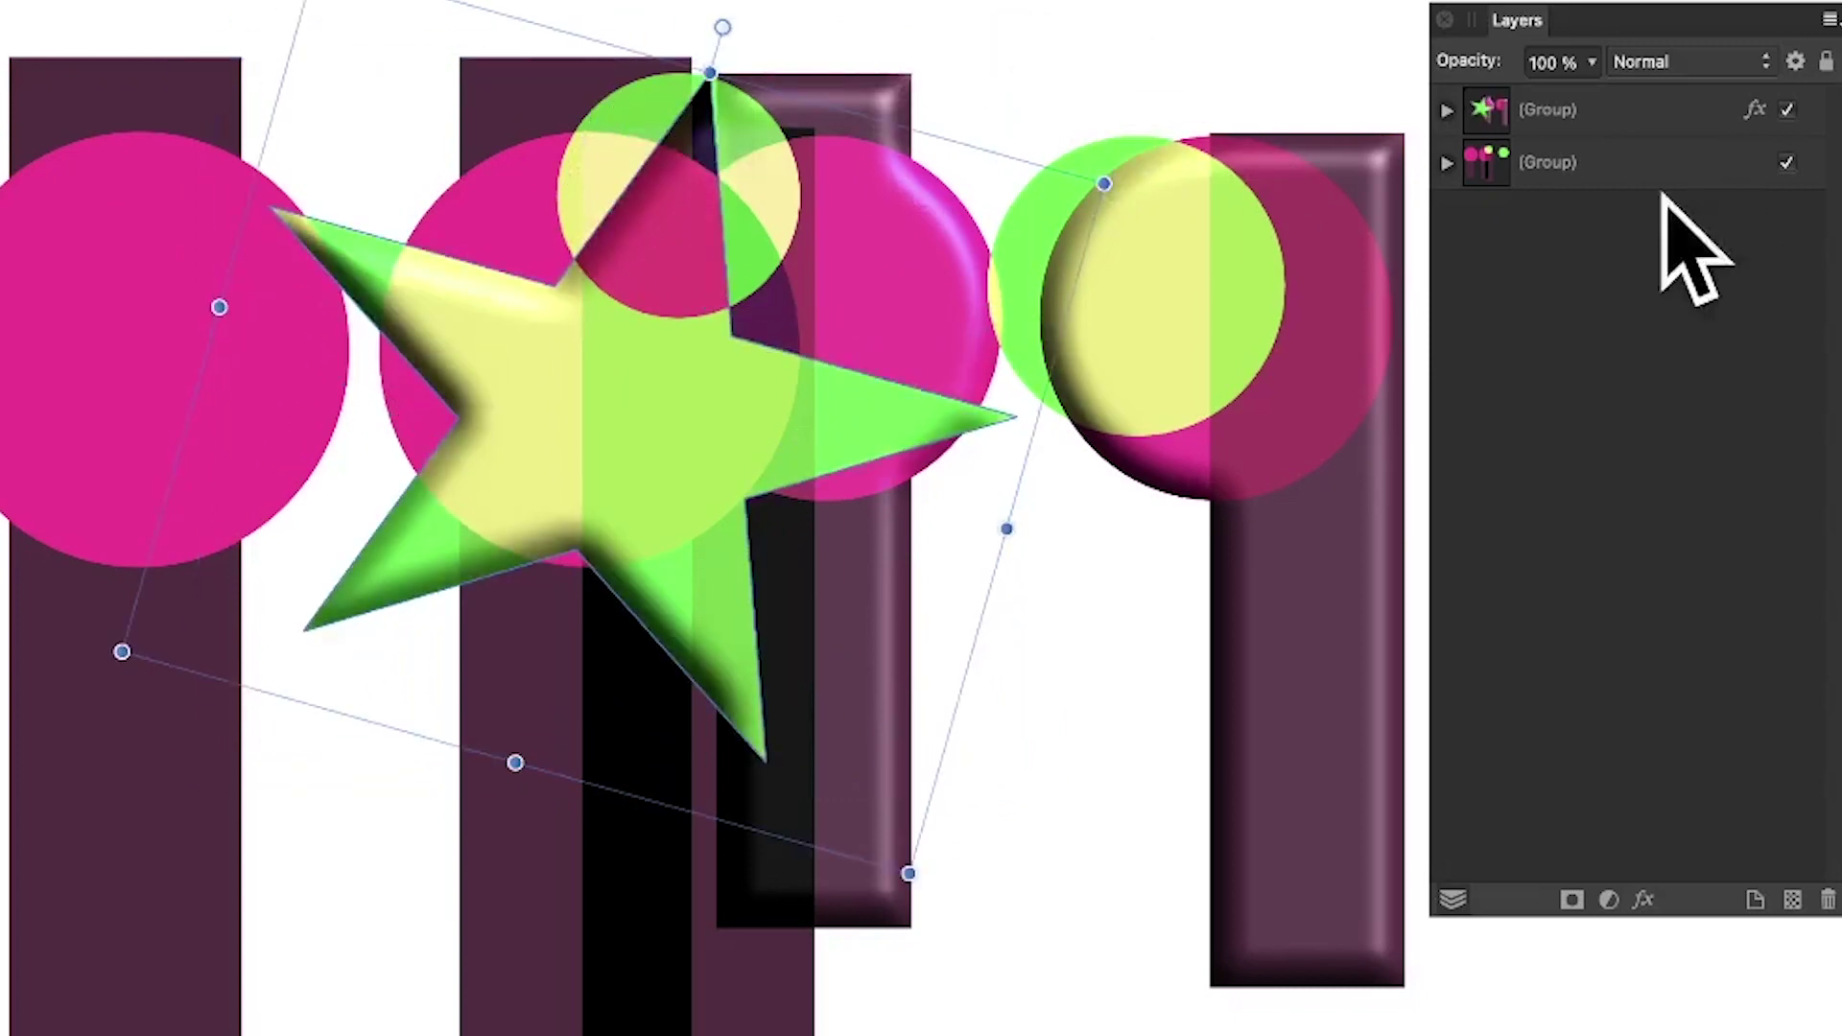
Group both top-level groups into one Group and scale the combined artwork down
left_click(1588, 173, "shift")
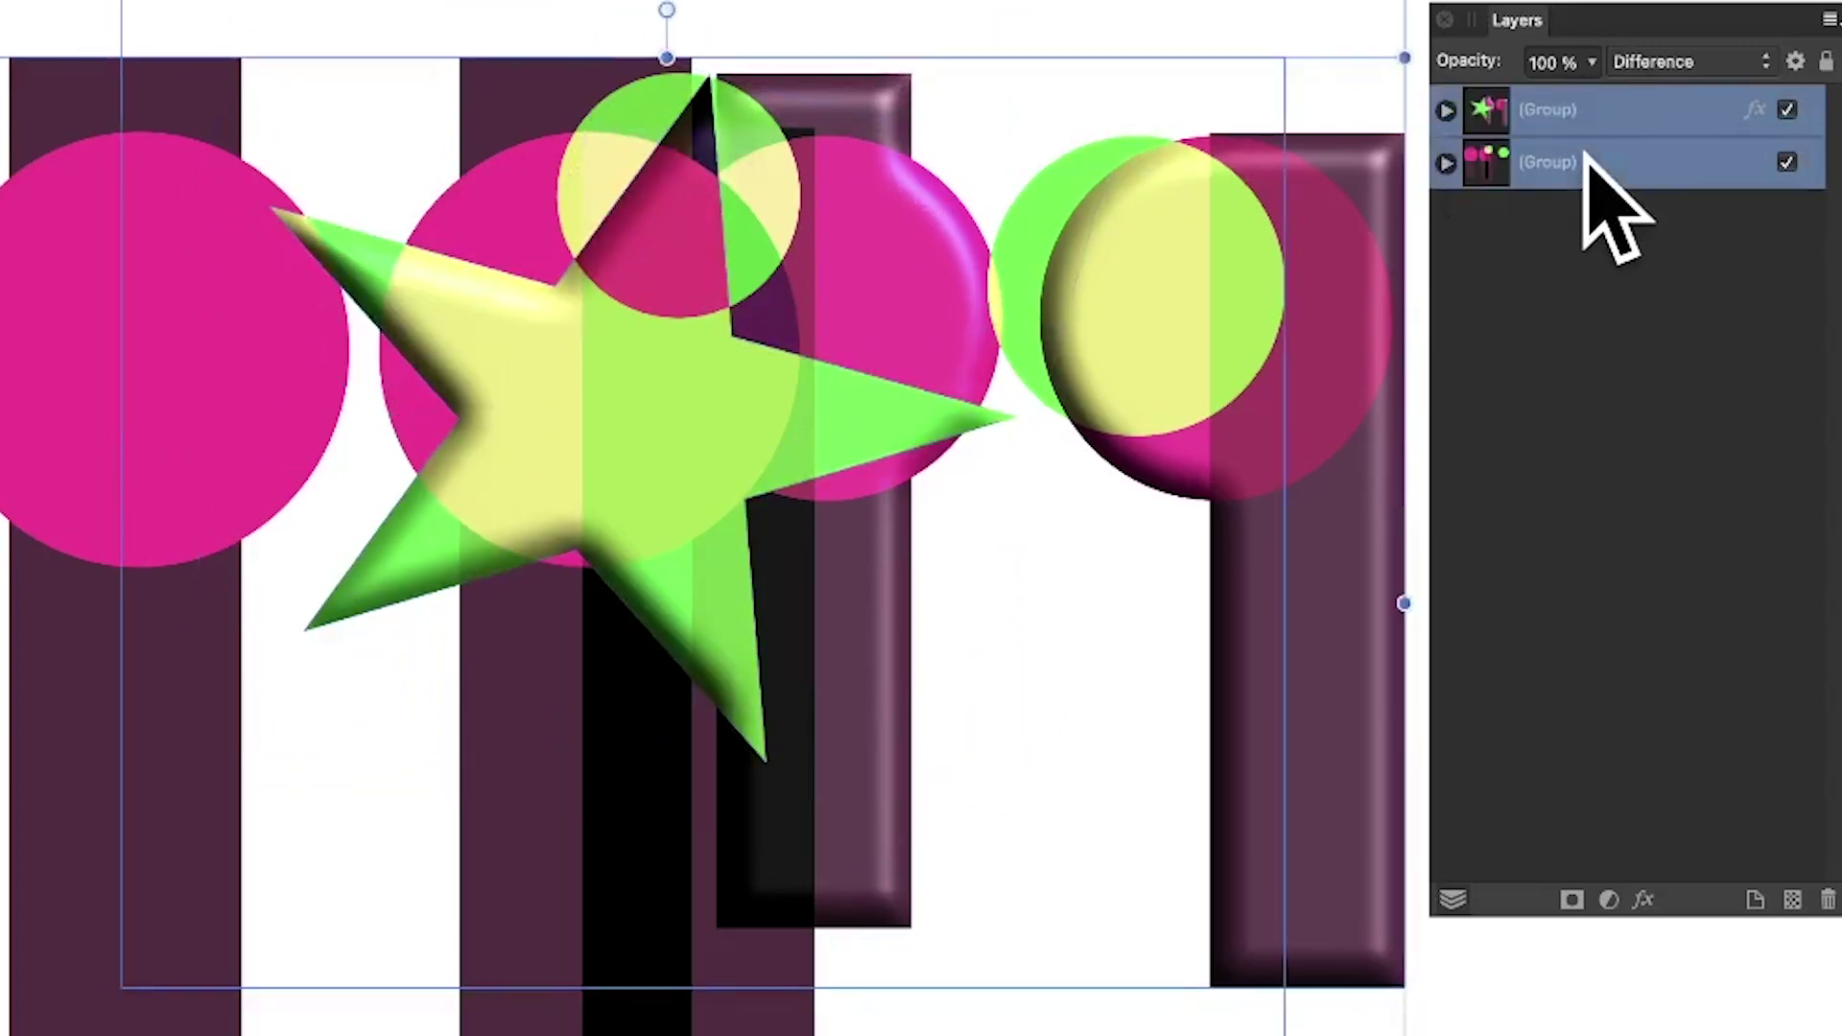
right_click(1589, 164)
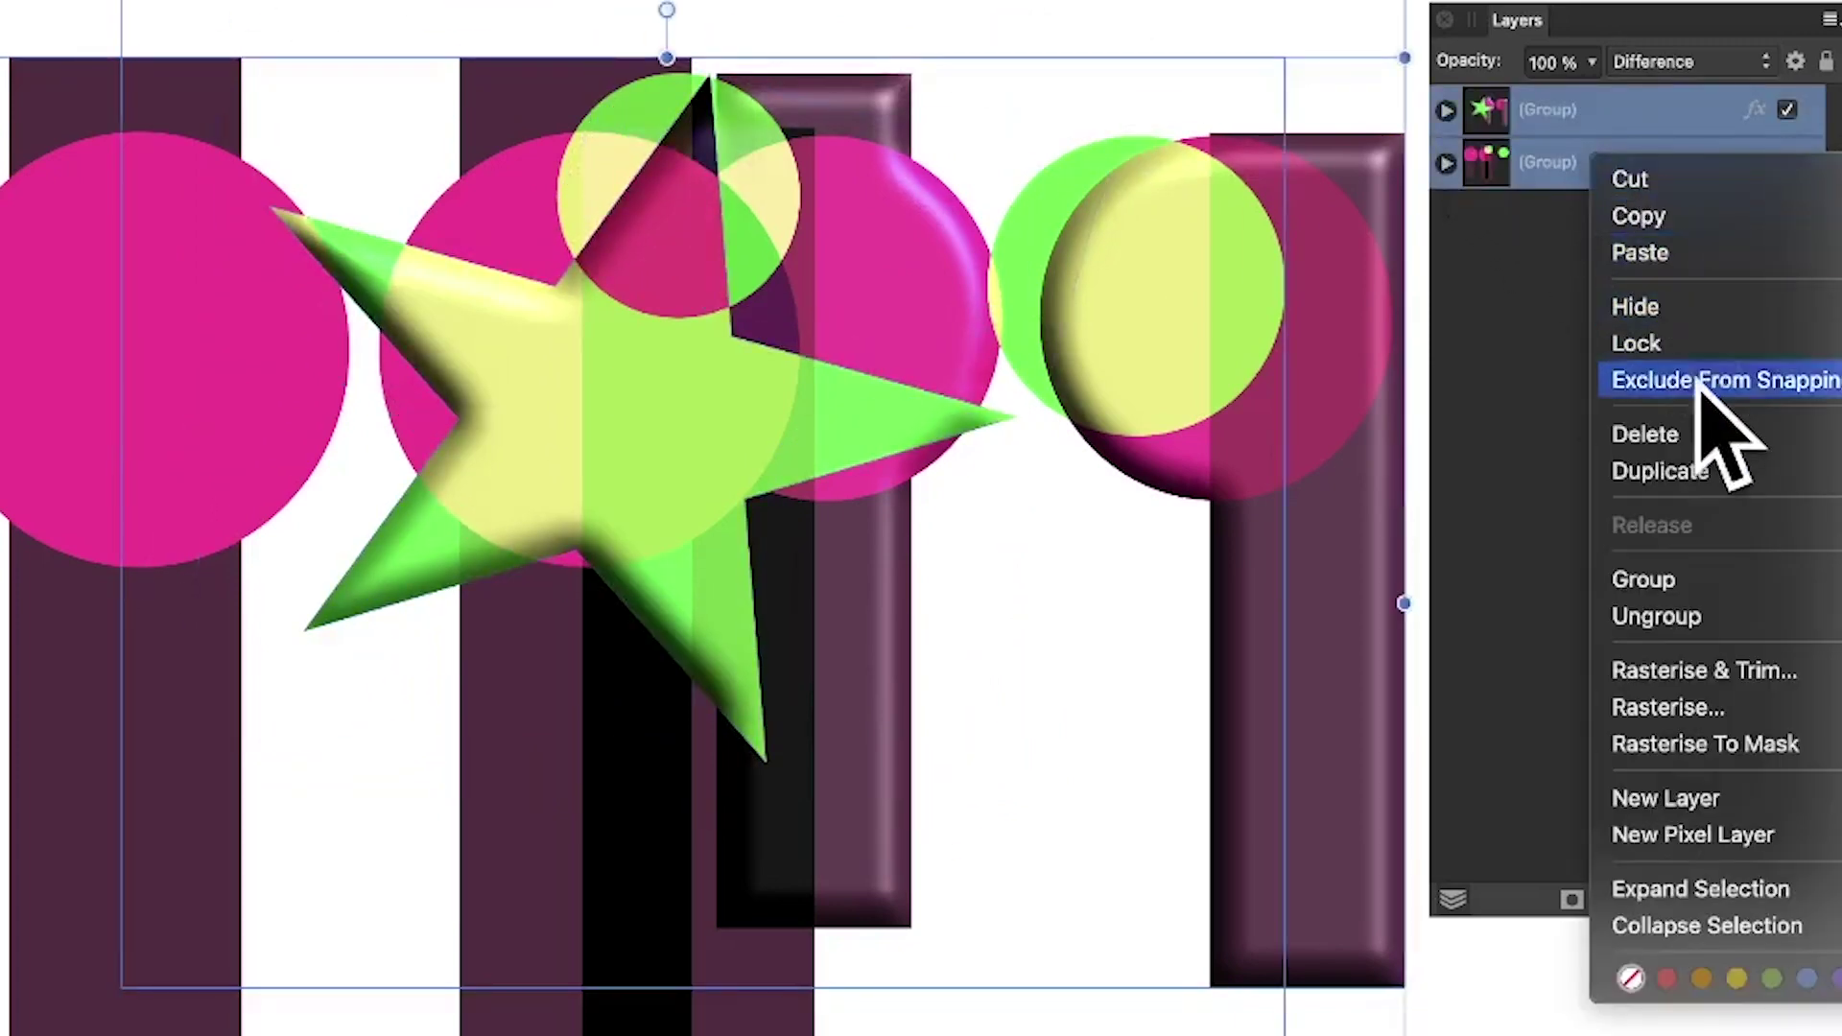
left_click(1687, 580)
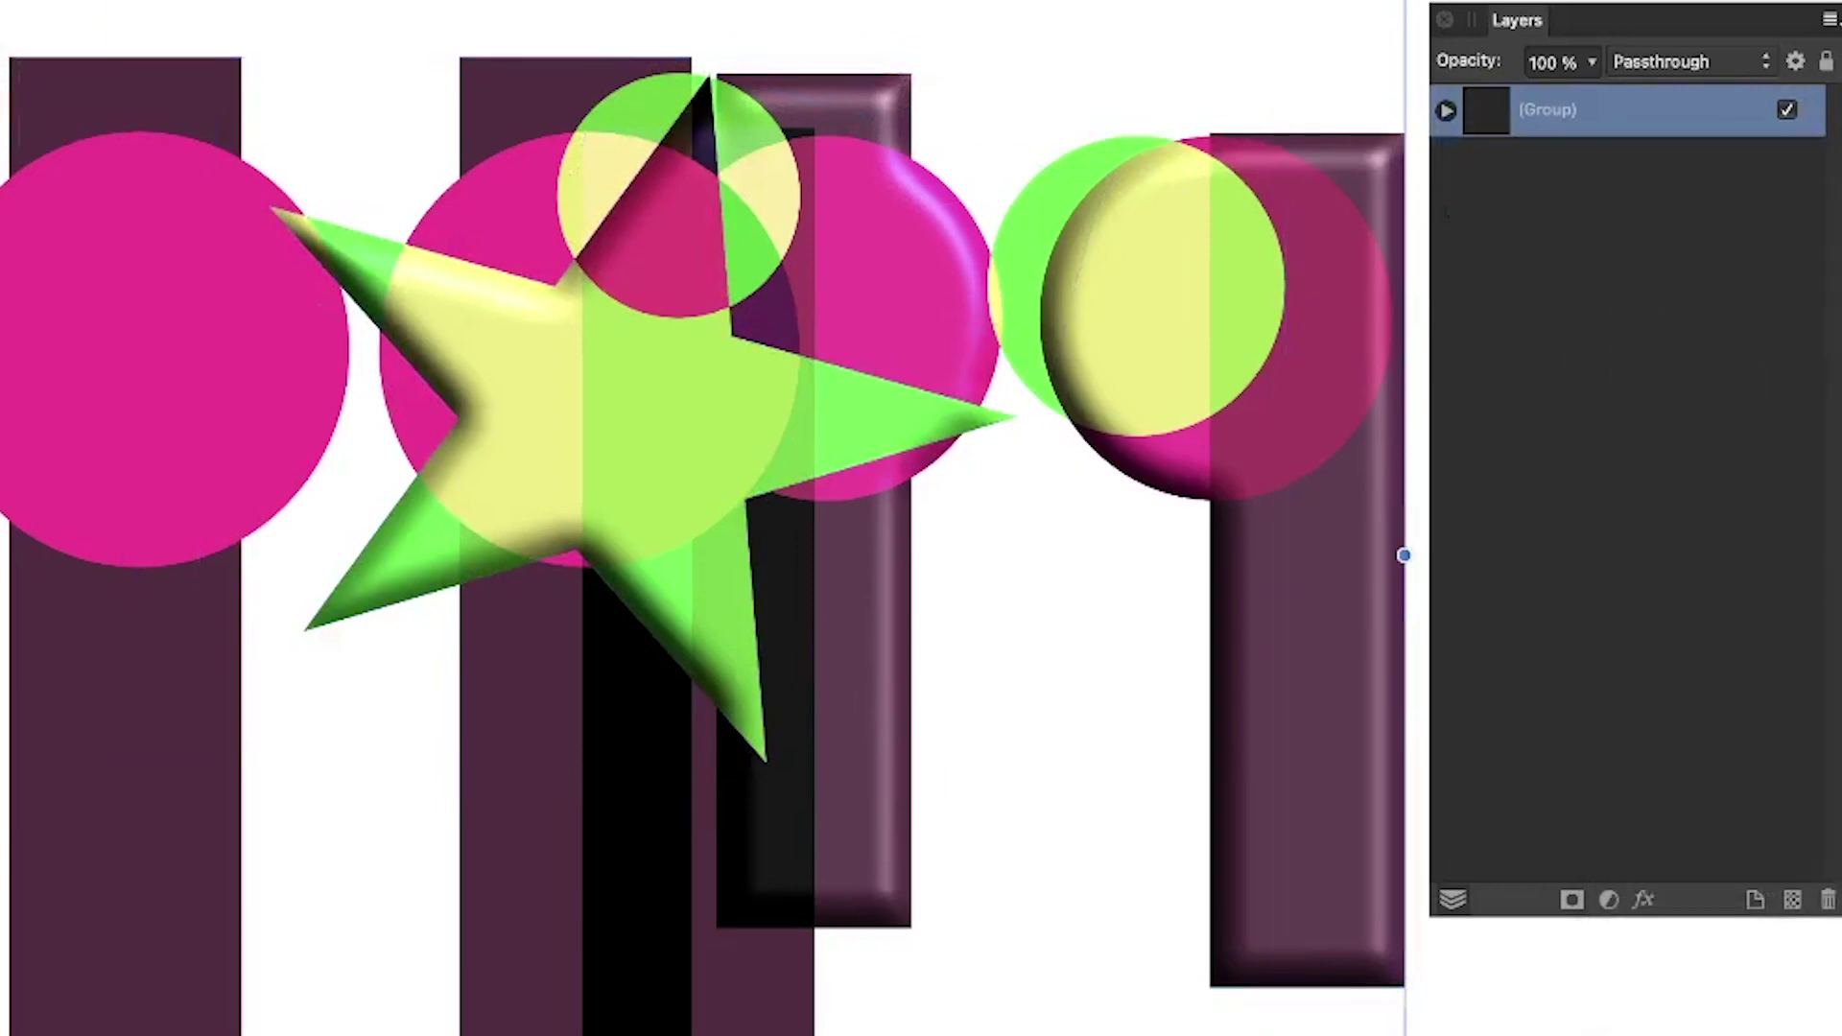
left_click_drag(5, 5, 248, 219)
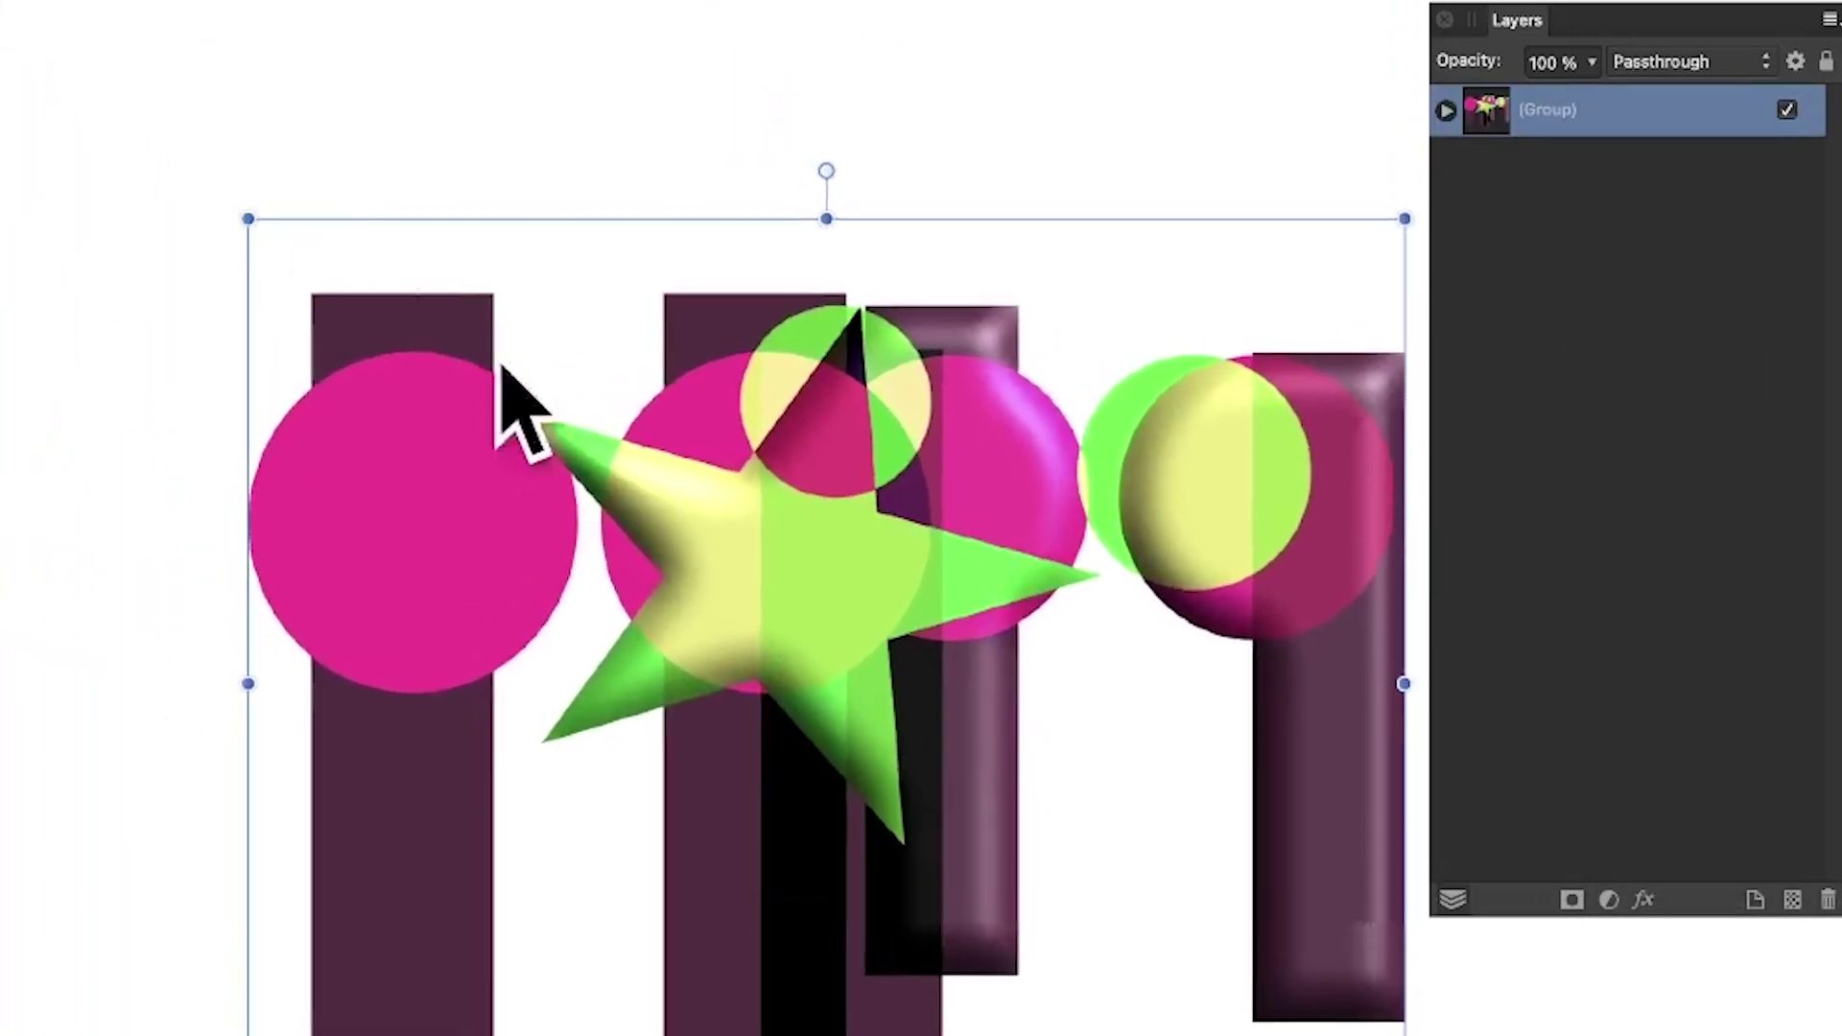
left_click(1559, 177)
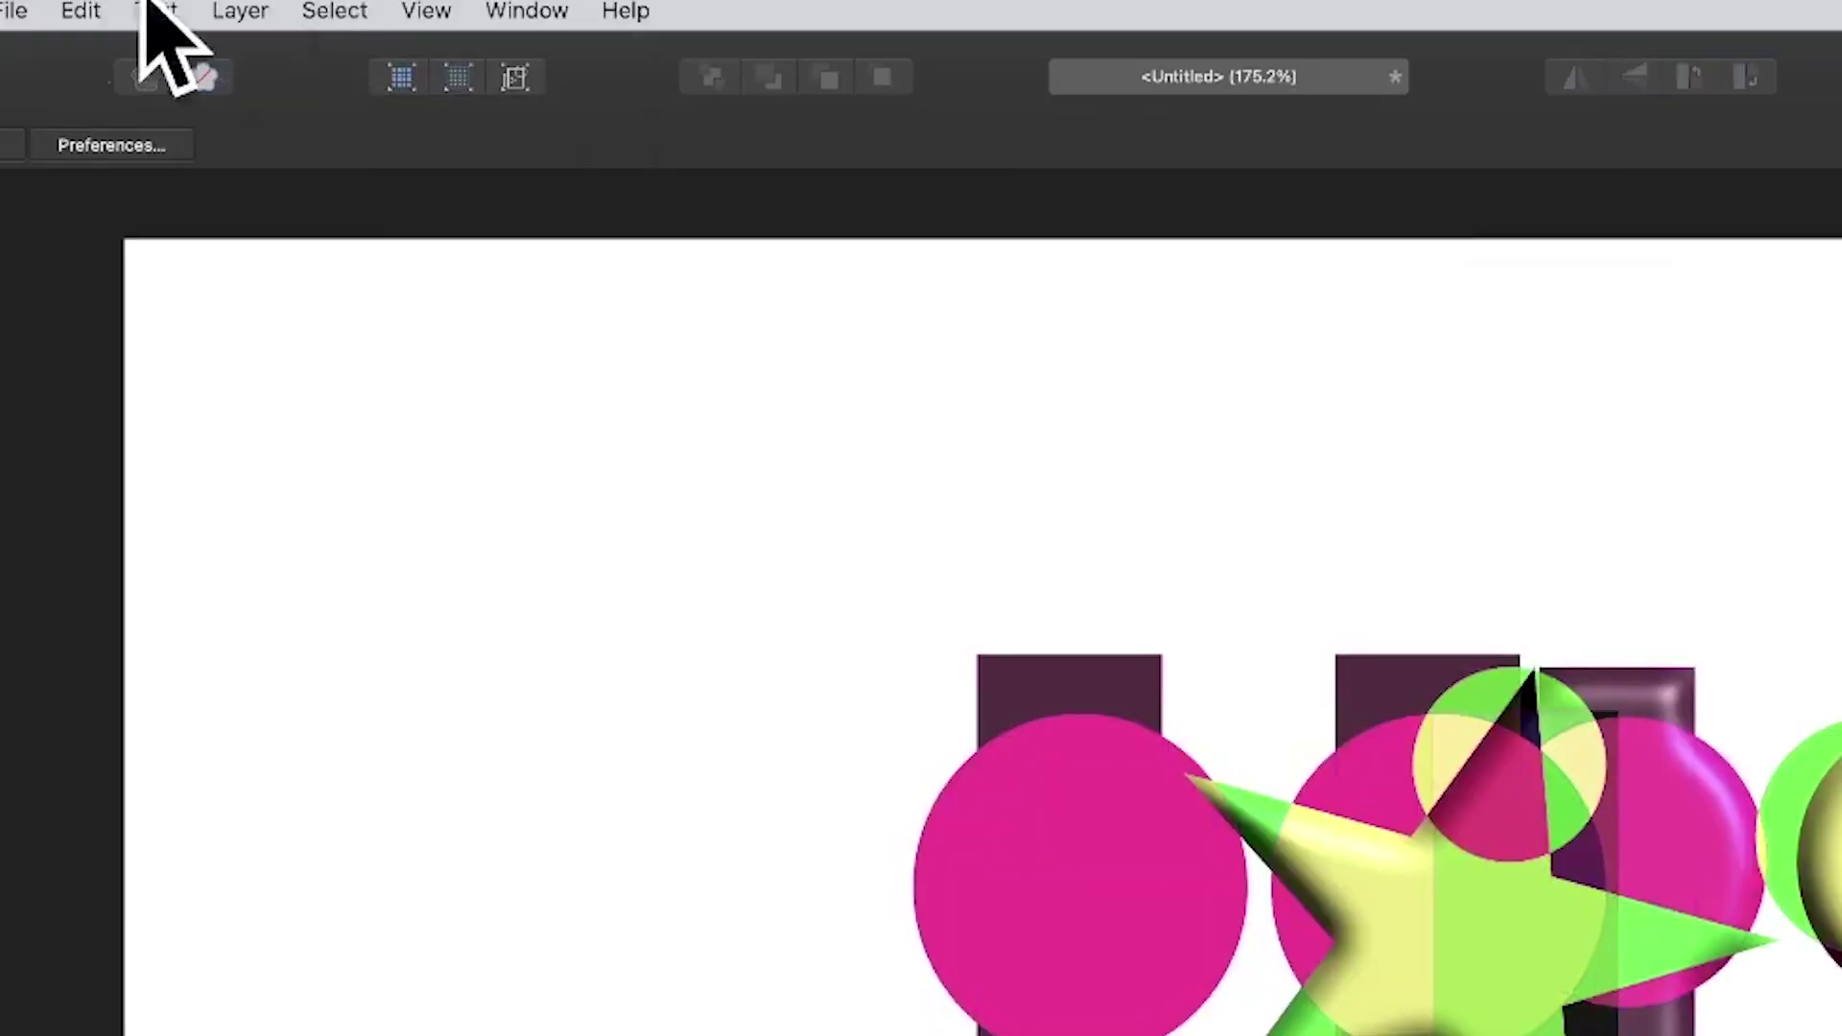
left_click(240, 11)
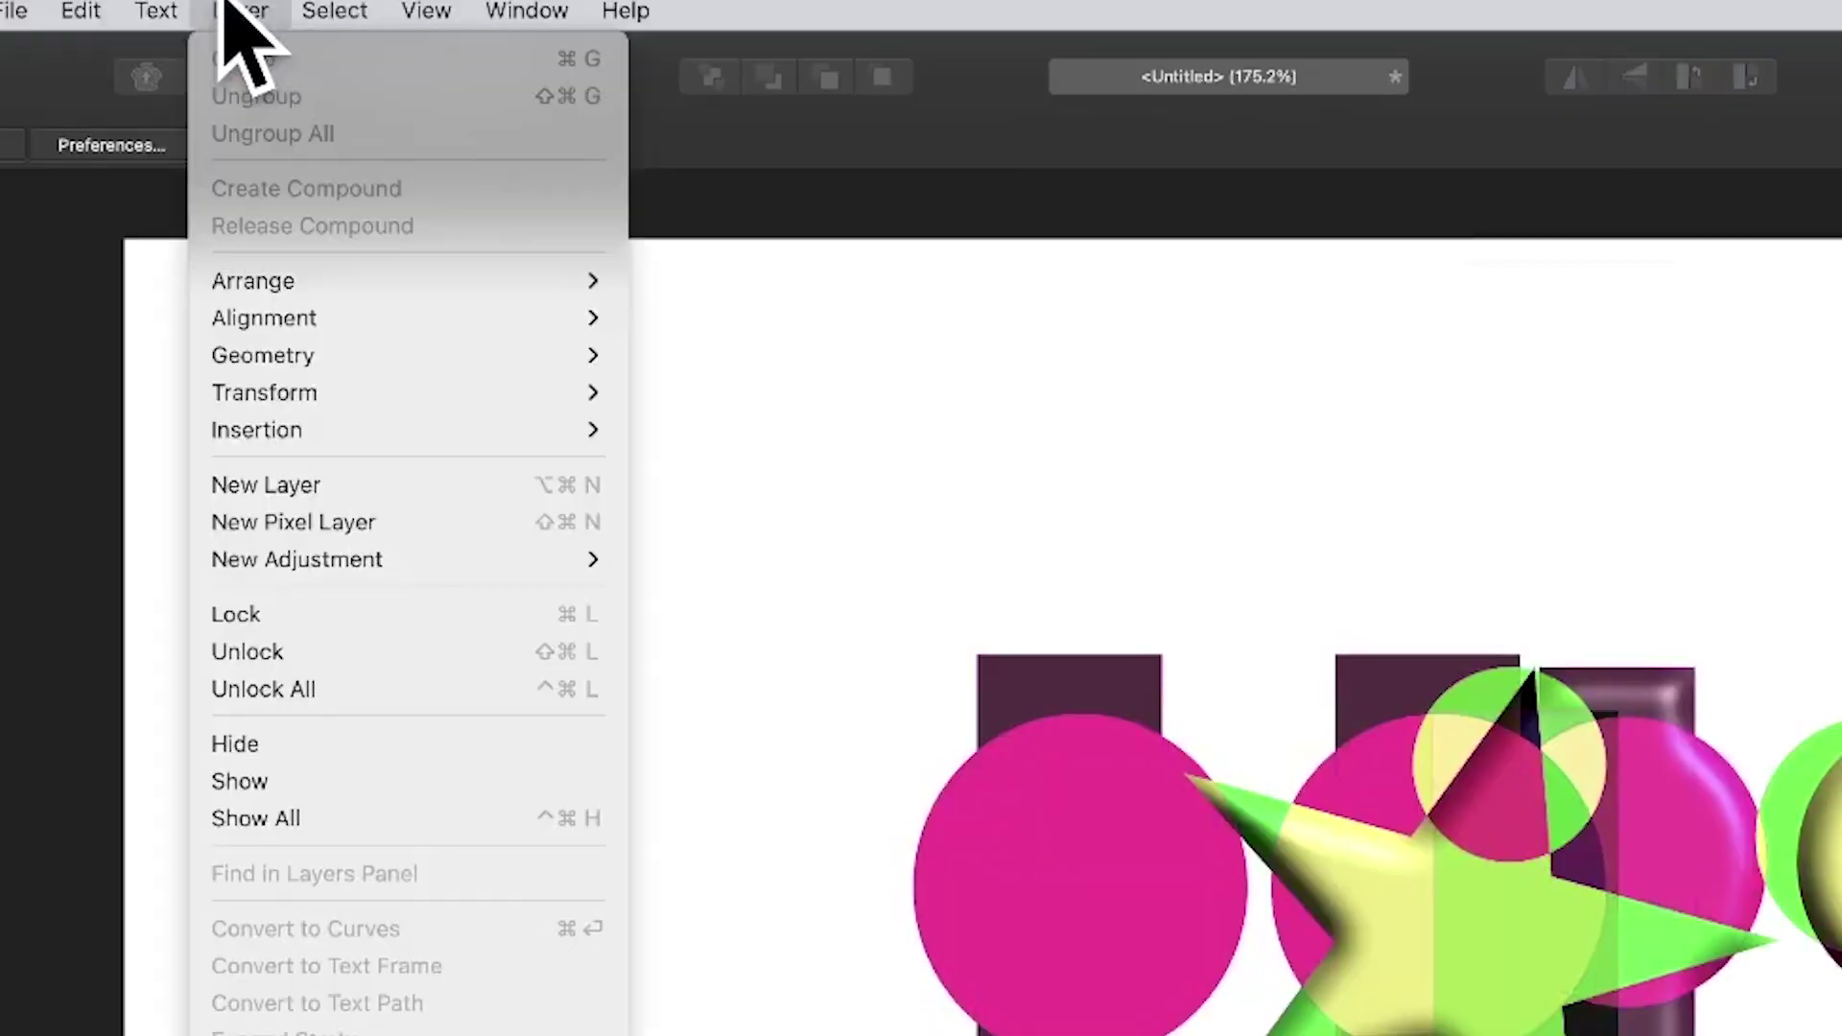
mouse_move(399, 565)
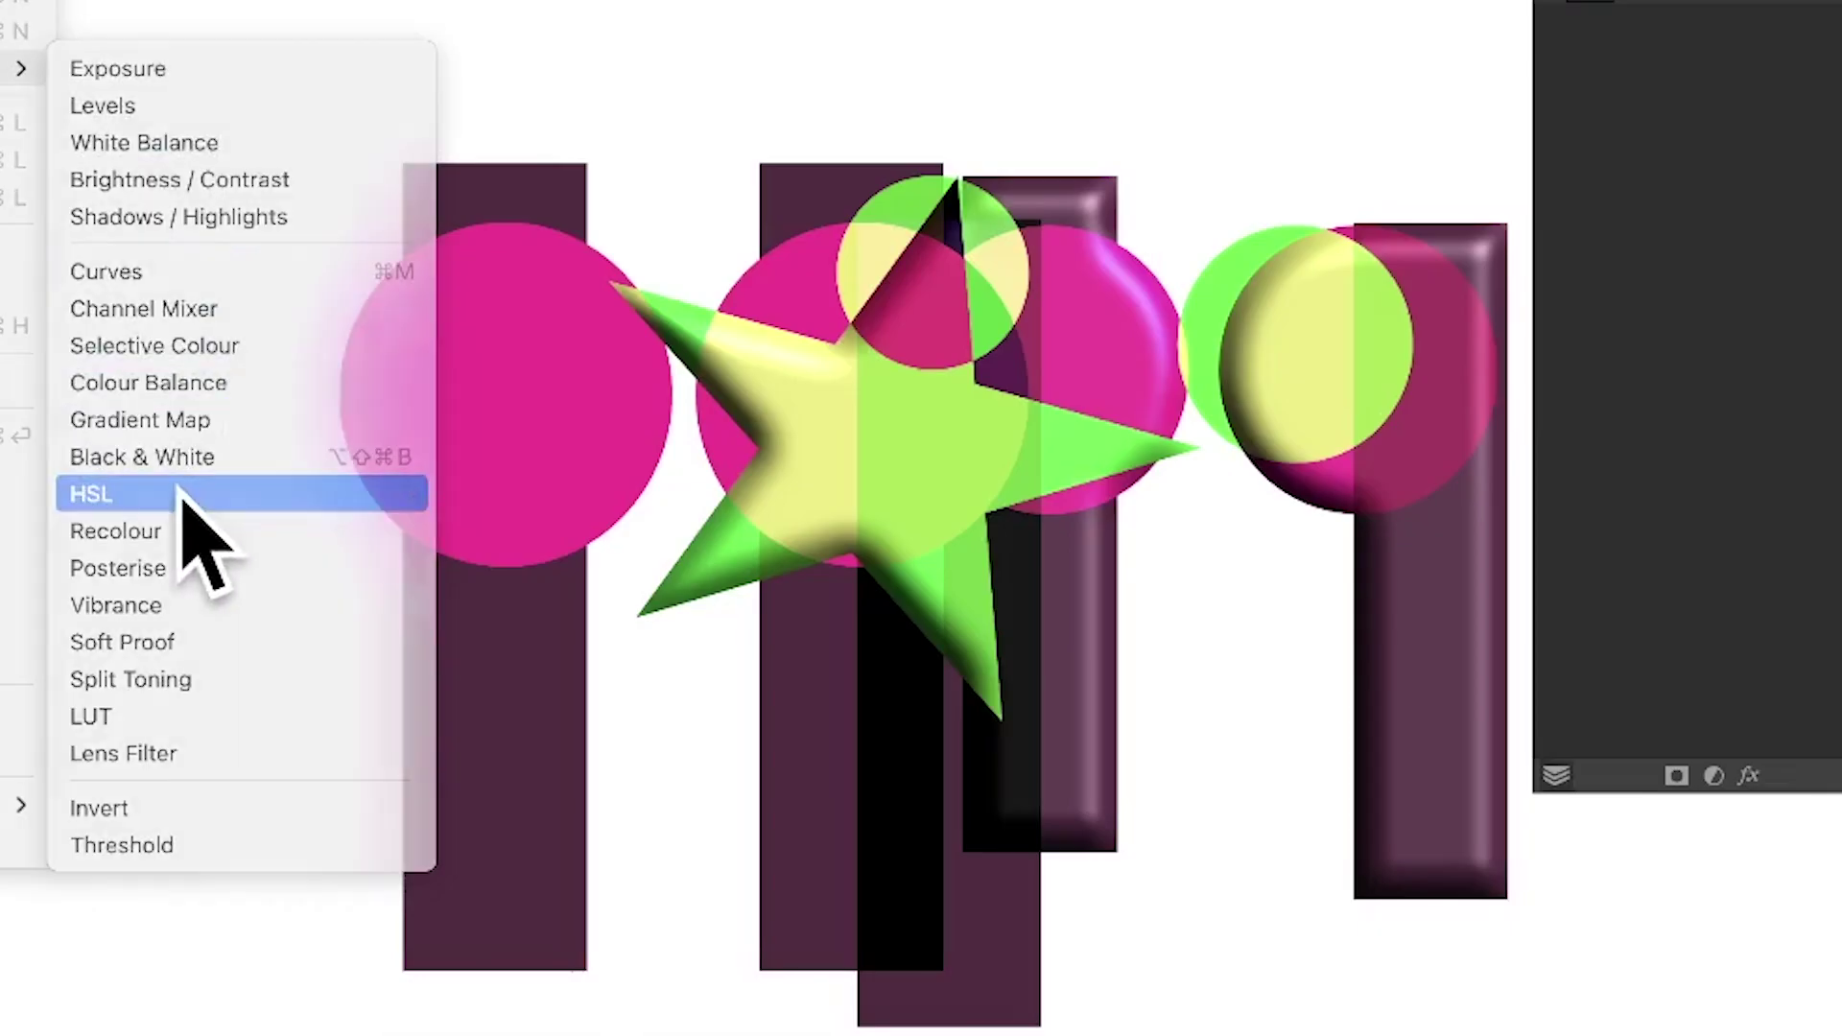
left_click(753, 991)
left_click_drag(1438, 598, 1587, 614)
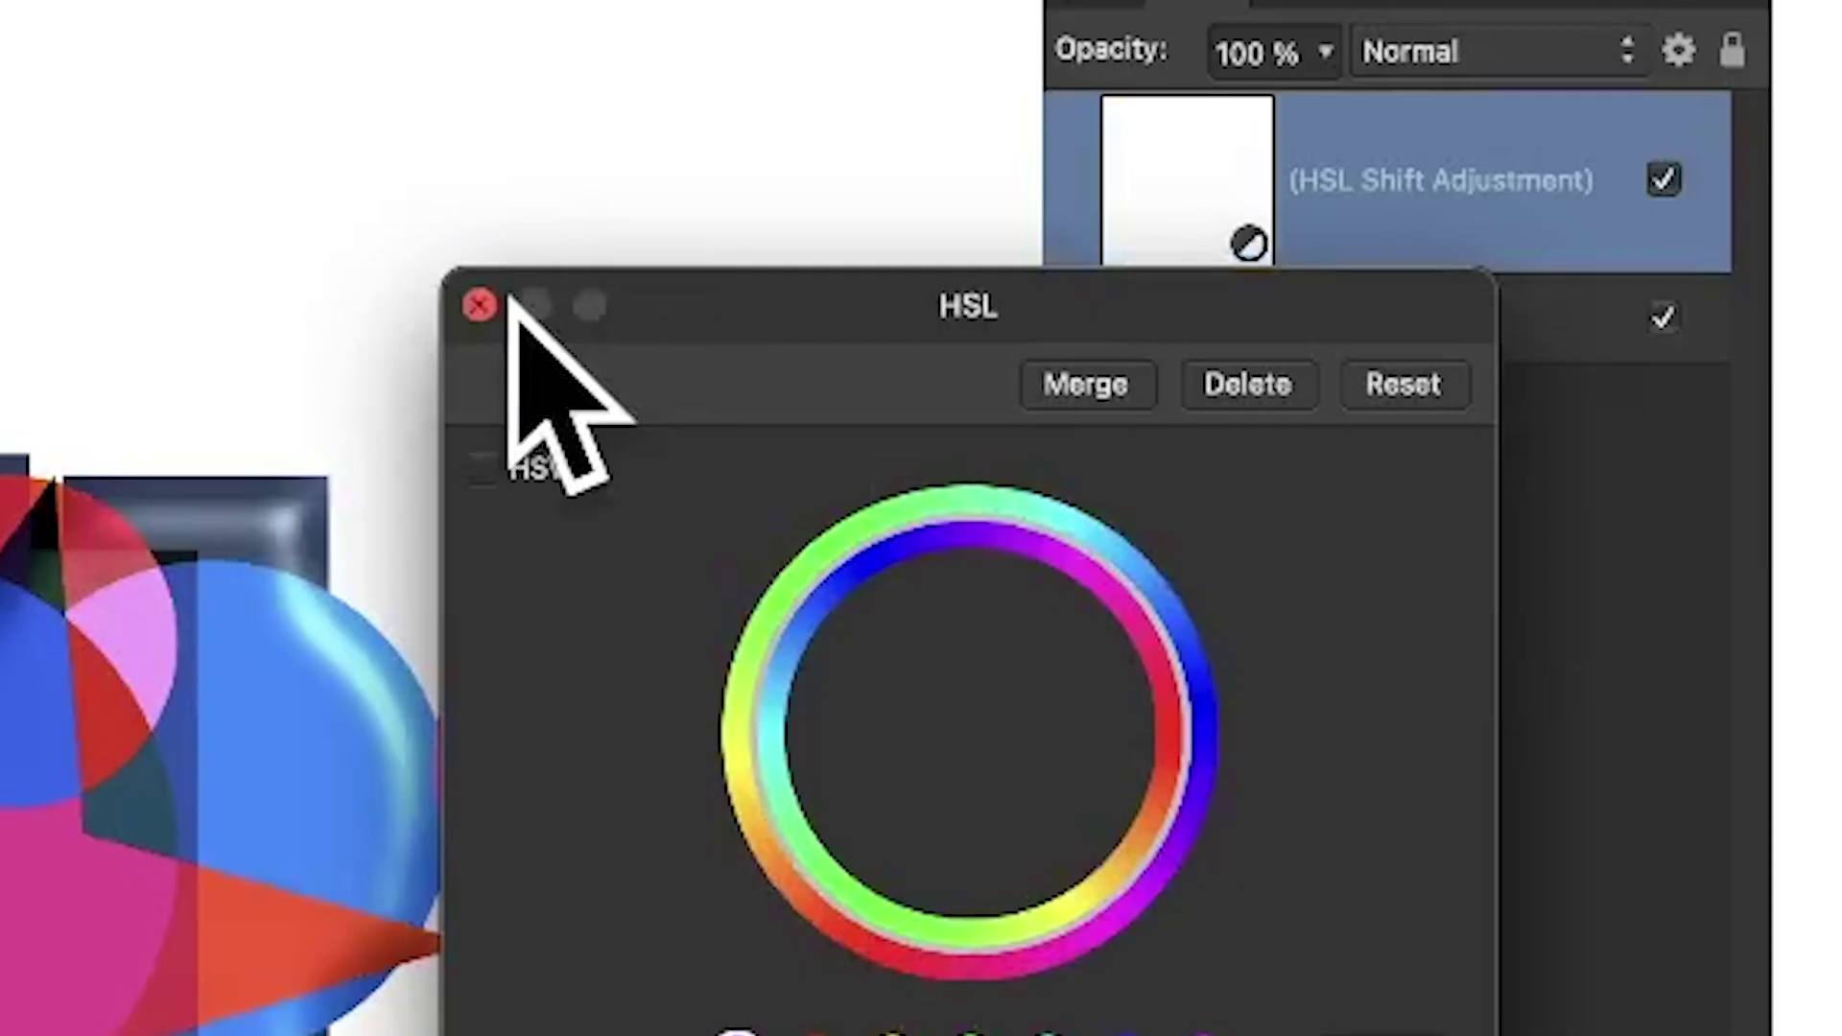
left_click(479, 305)
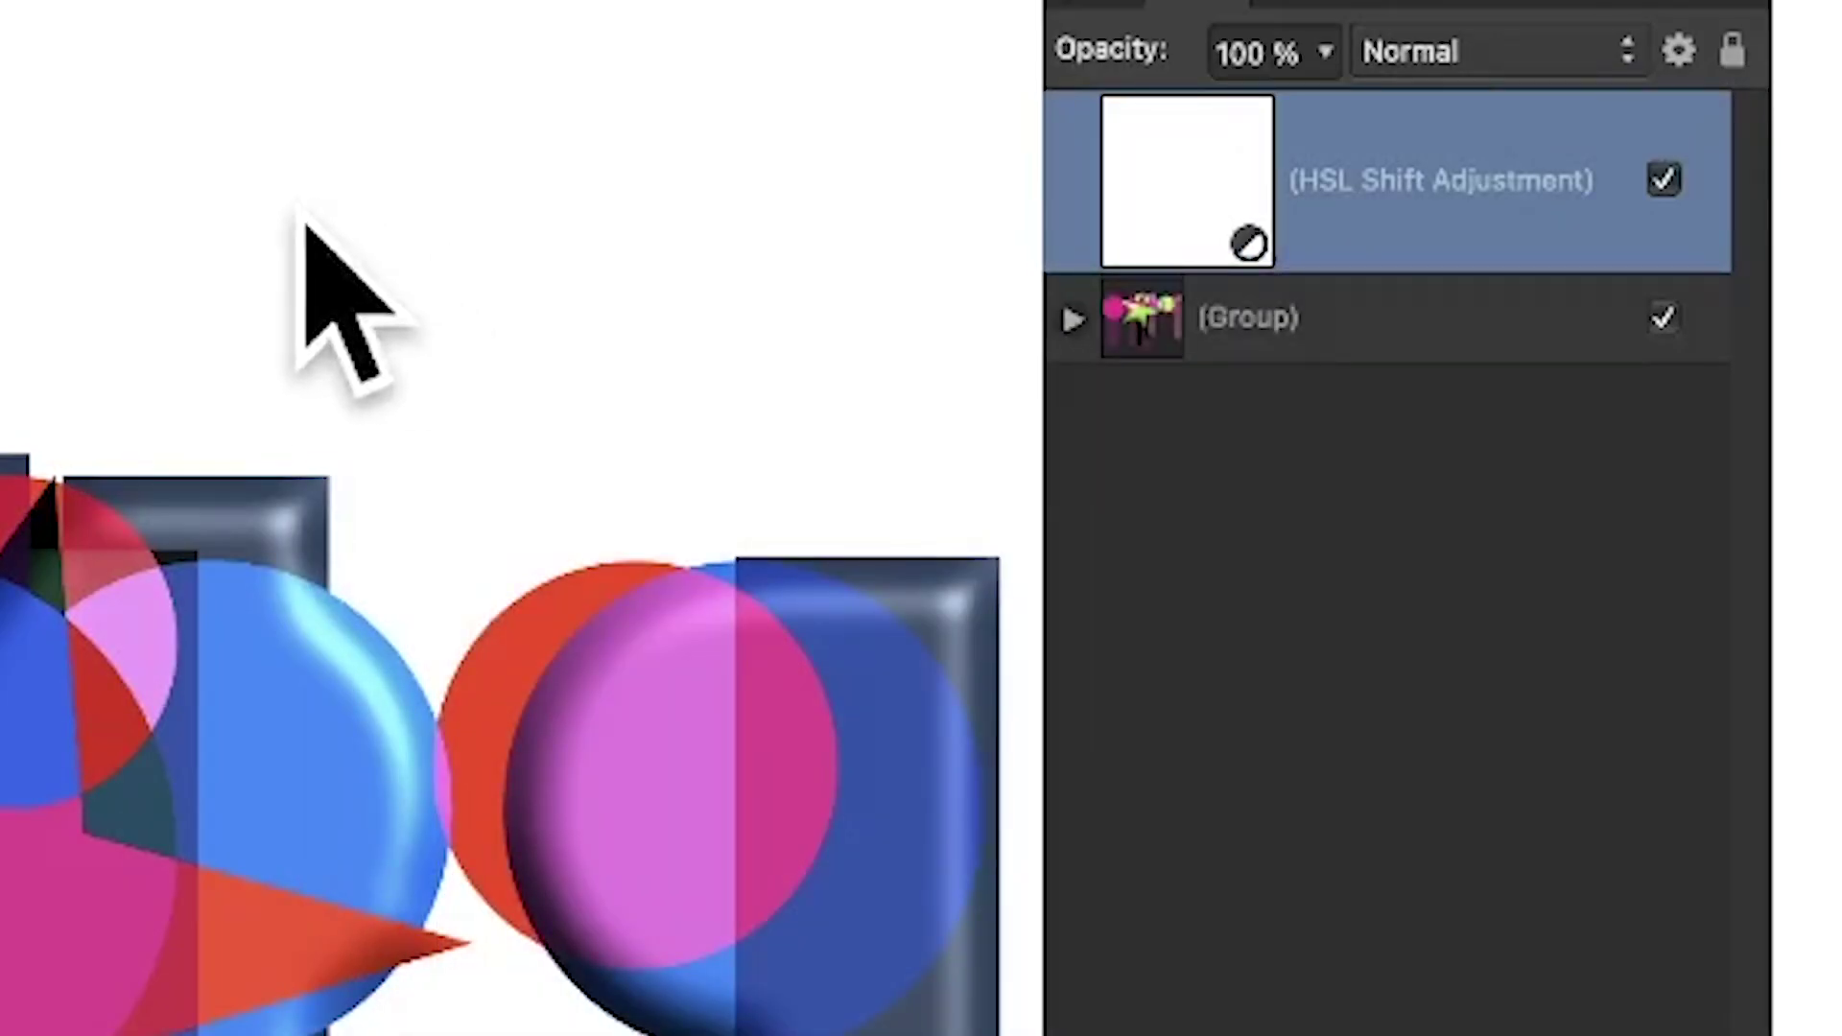
key("super+e")
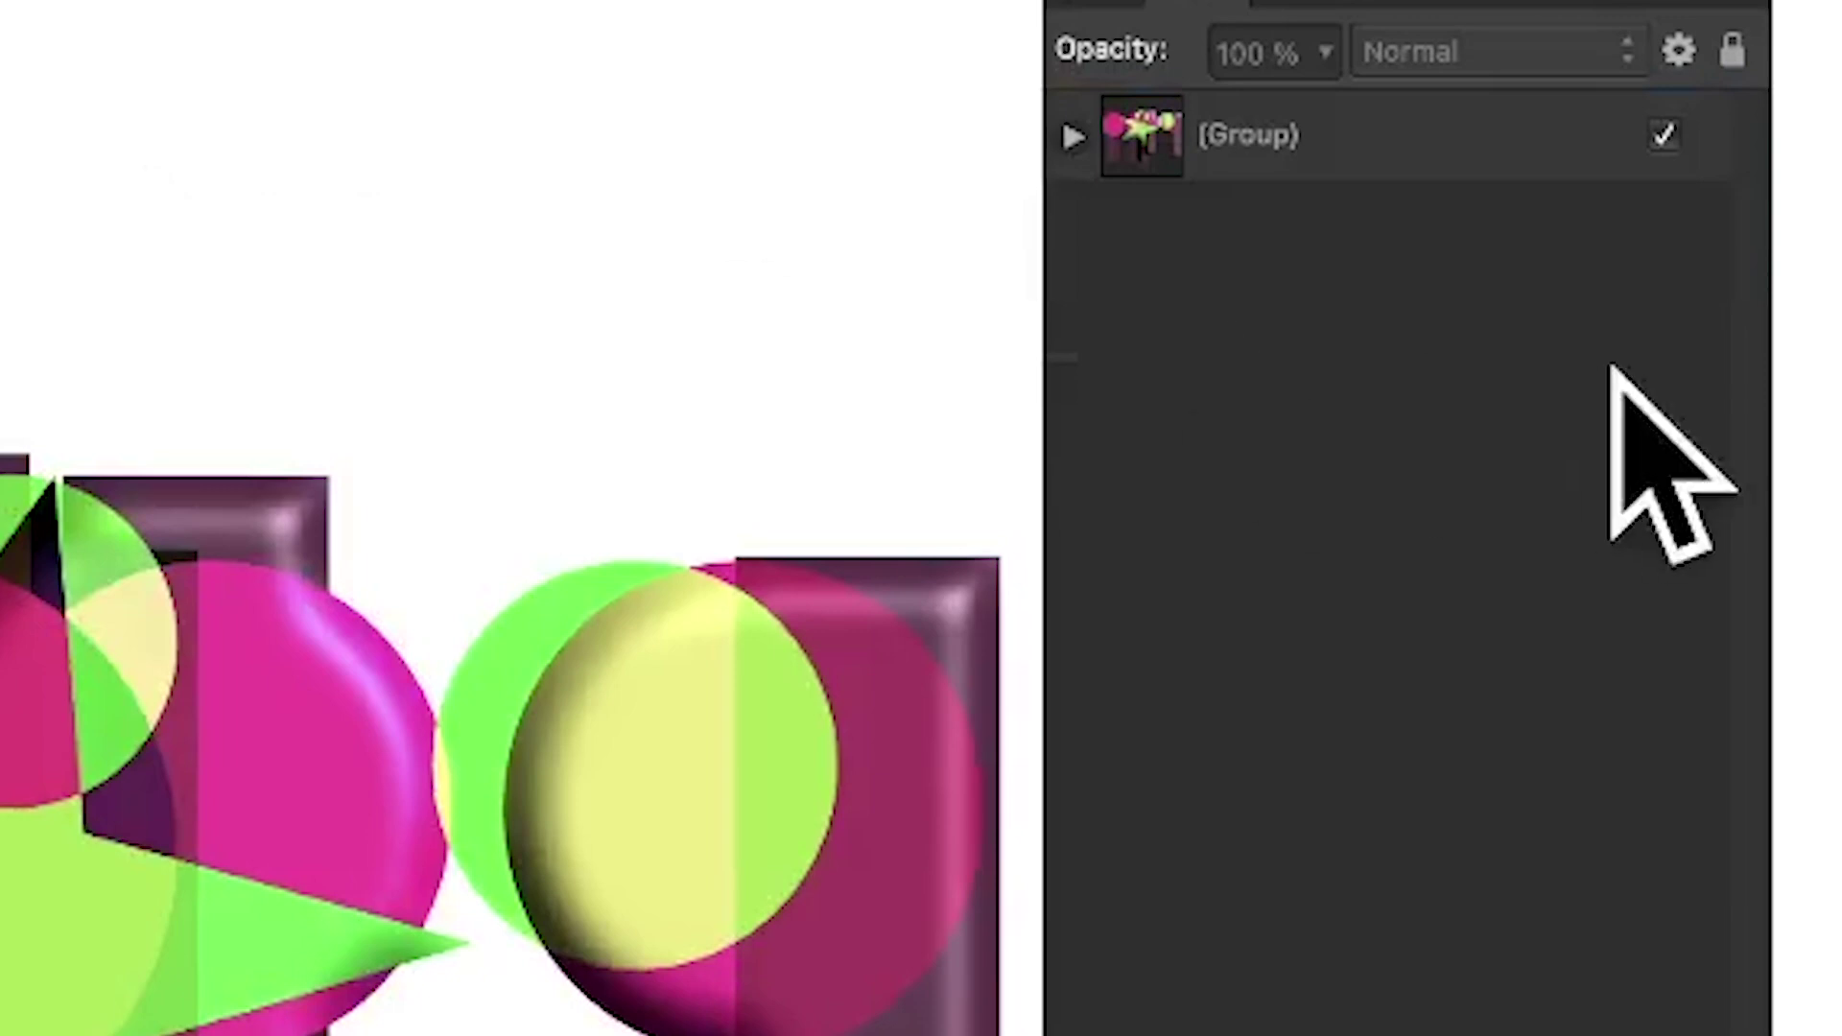
Select the star's group 1 inside the combined group and add Layer > New Adjustment > HSL
left_click(1072, 134)
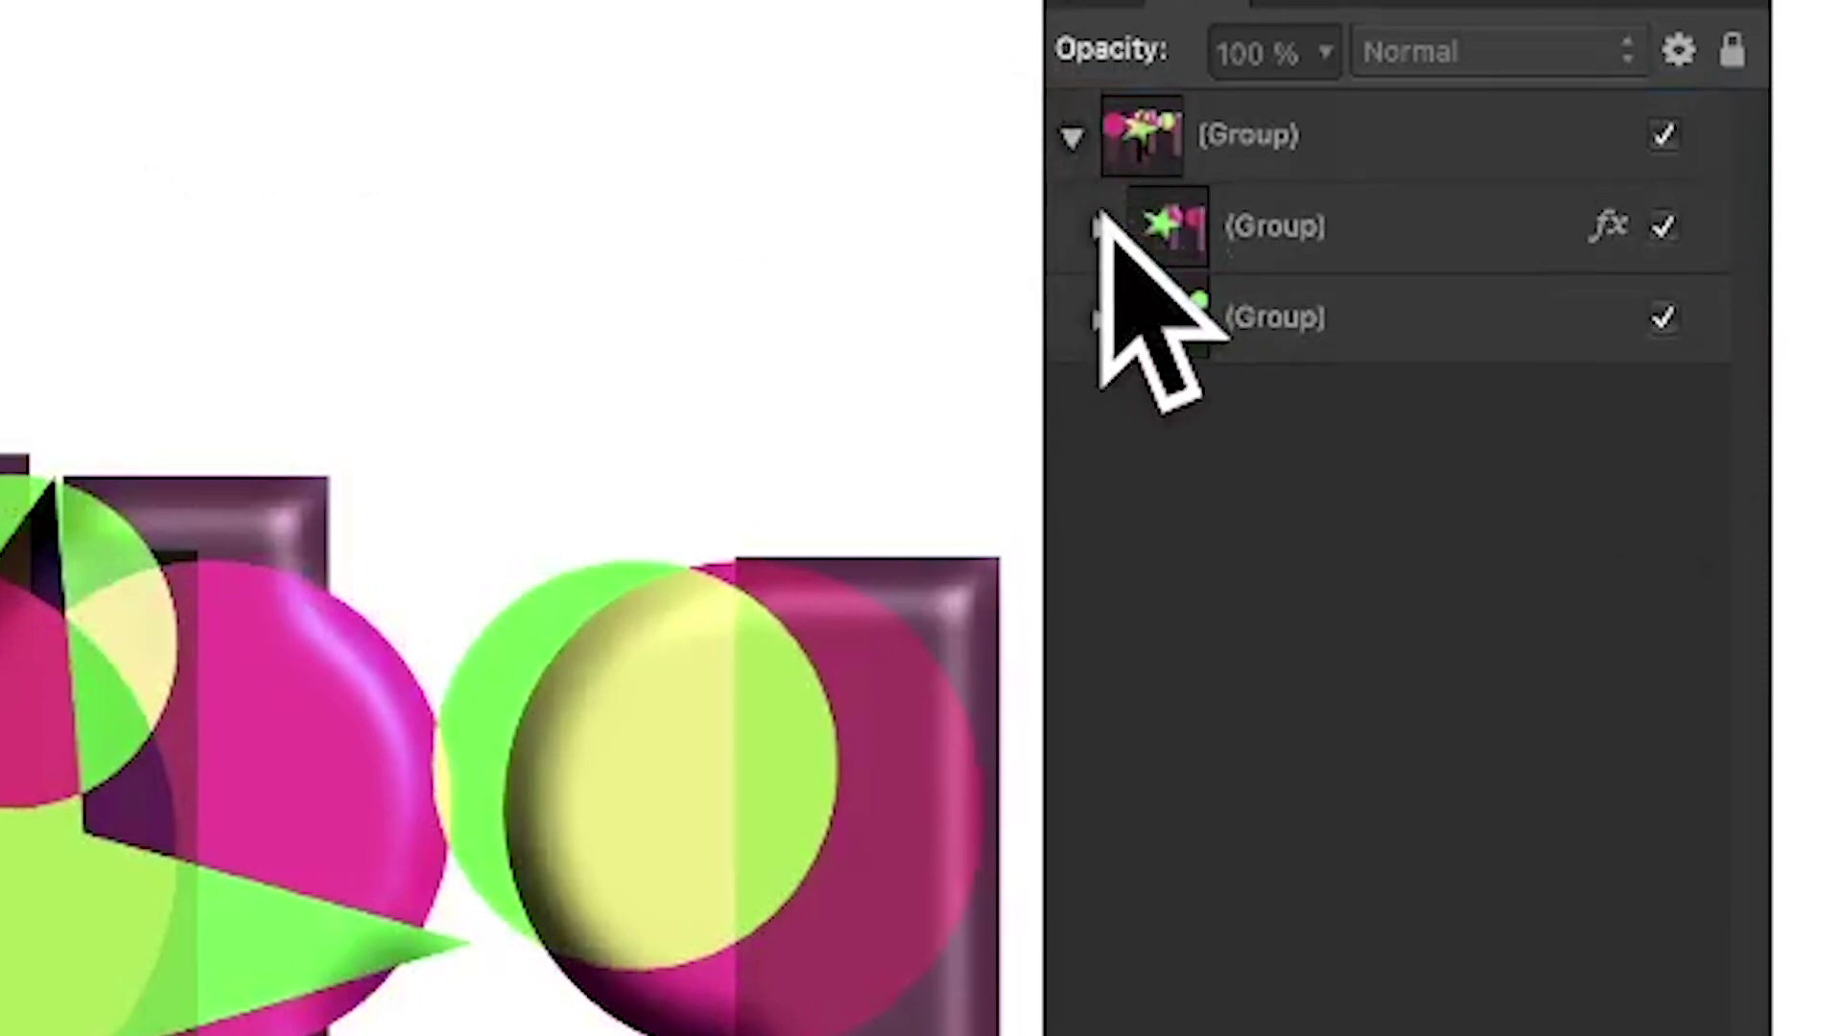
left_click(1099, 226)
left_click(1300, 251)
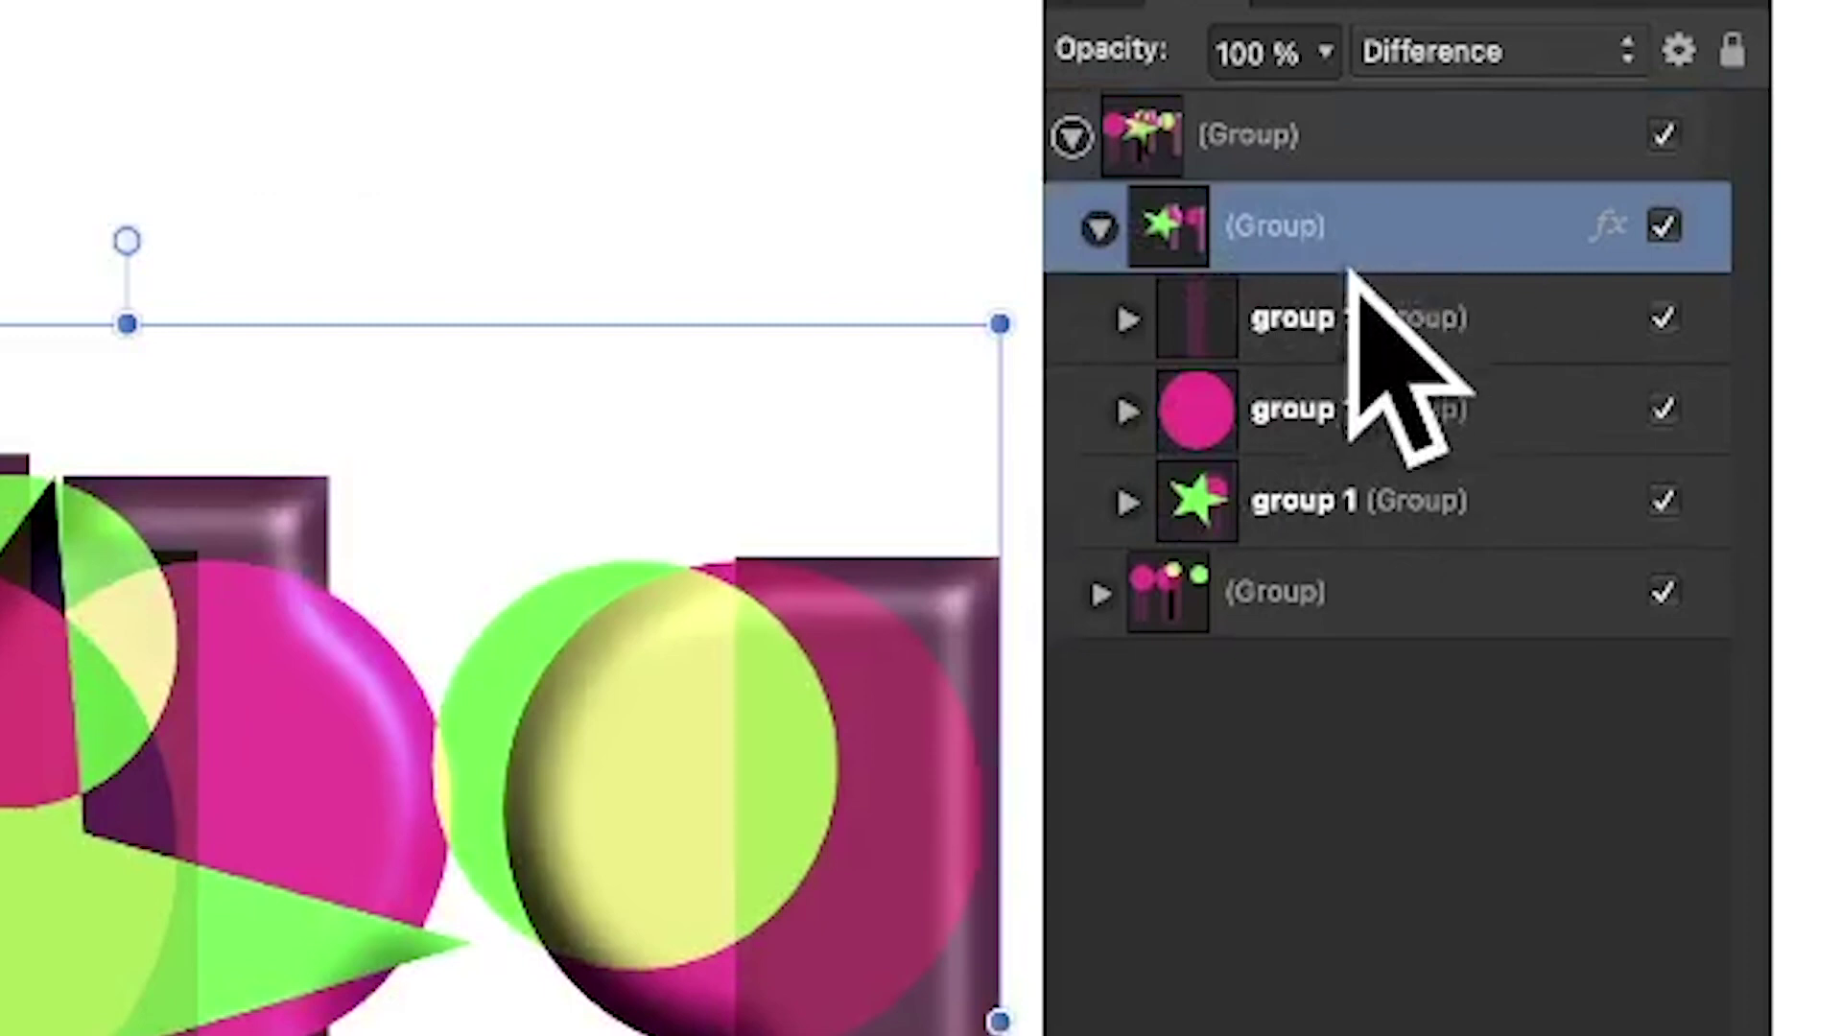
left_click(1291, 509)
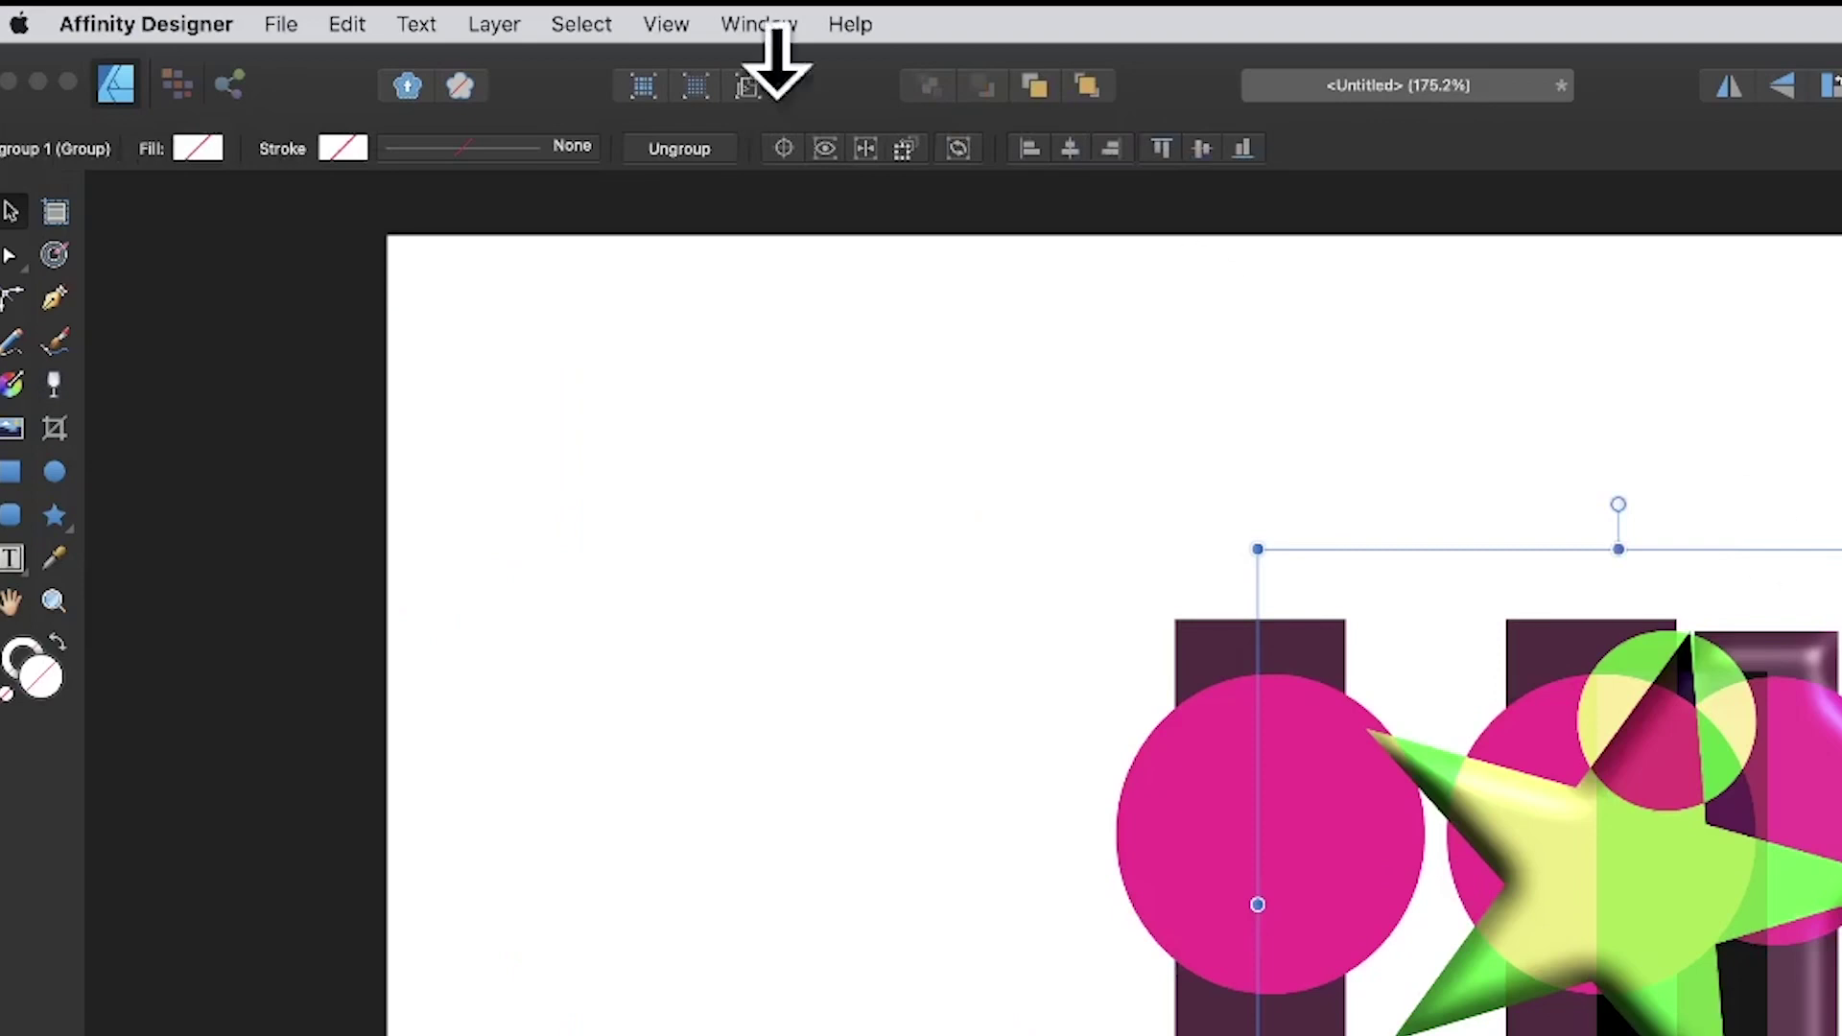
left_click(480, 24)
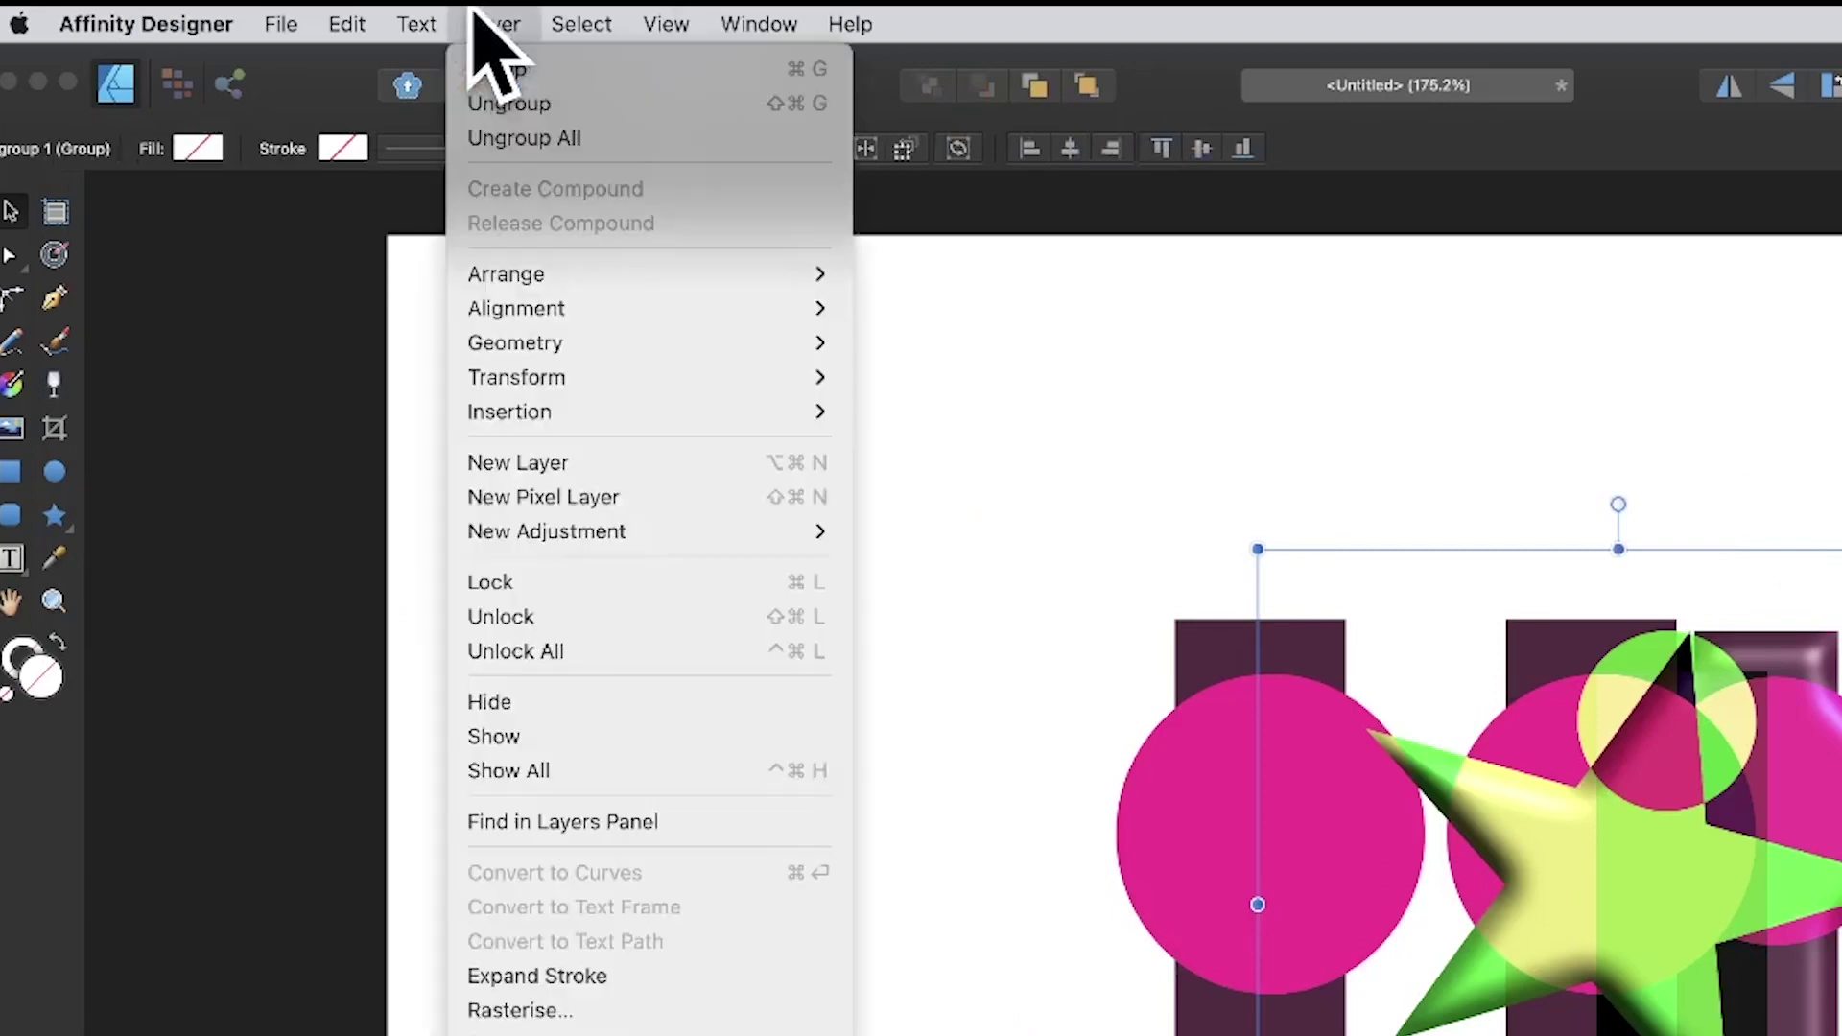
mouse_move(638, 533)
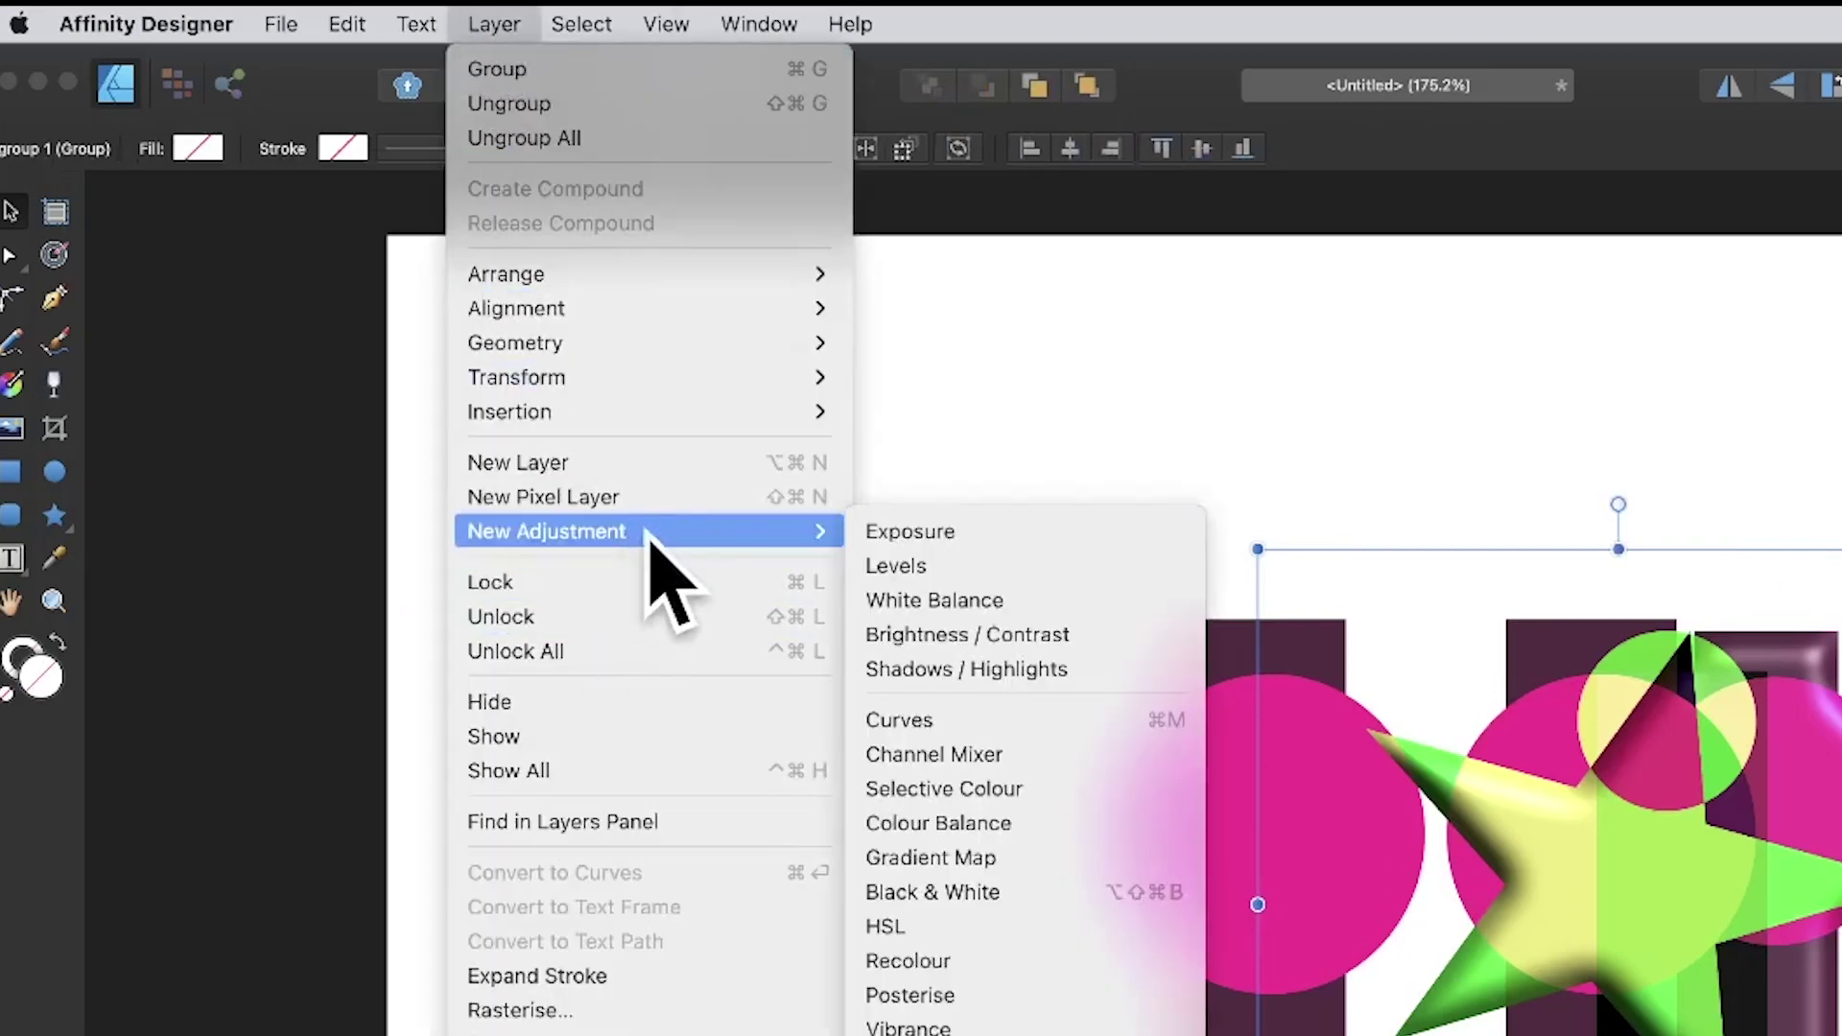
left_click(960, 926)
Shift the HSL hue until the star turns teal and orange with a blue circle, then close the settings
left_click_drag(1310, 369, 1841, 485)
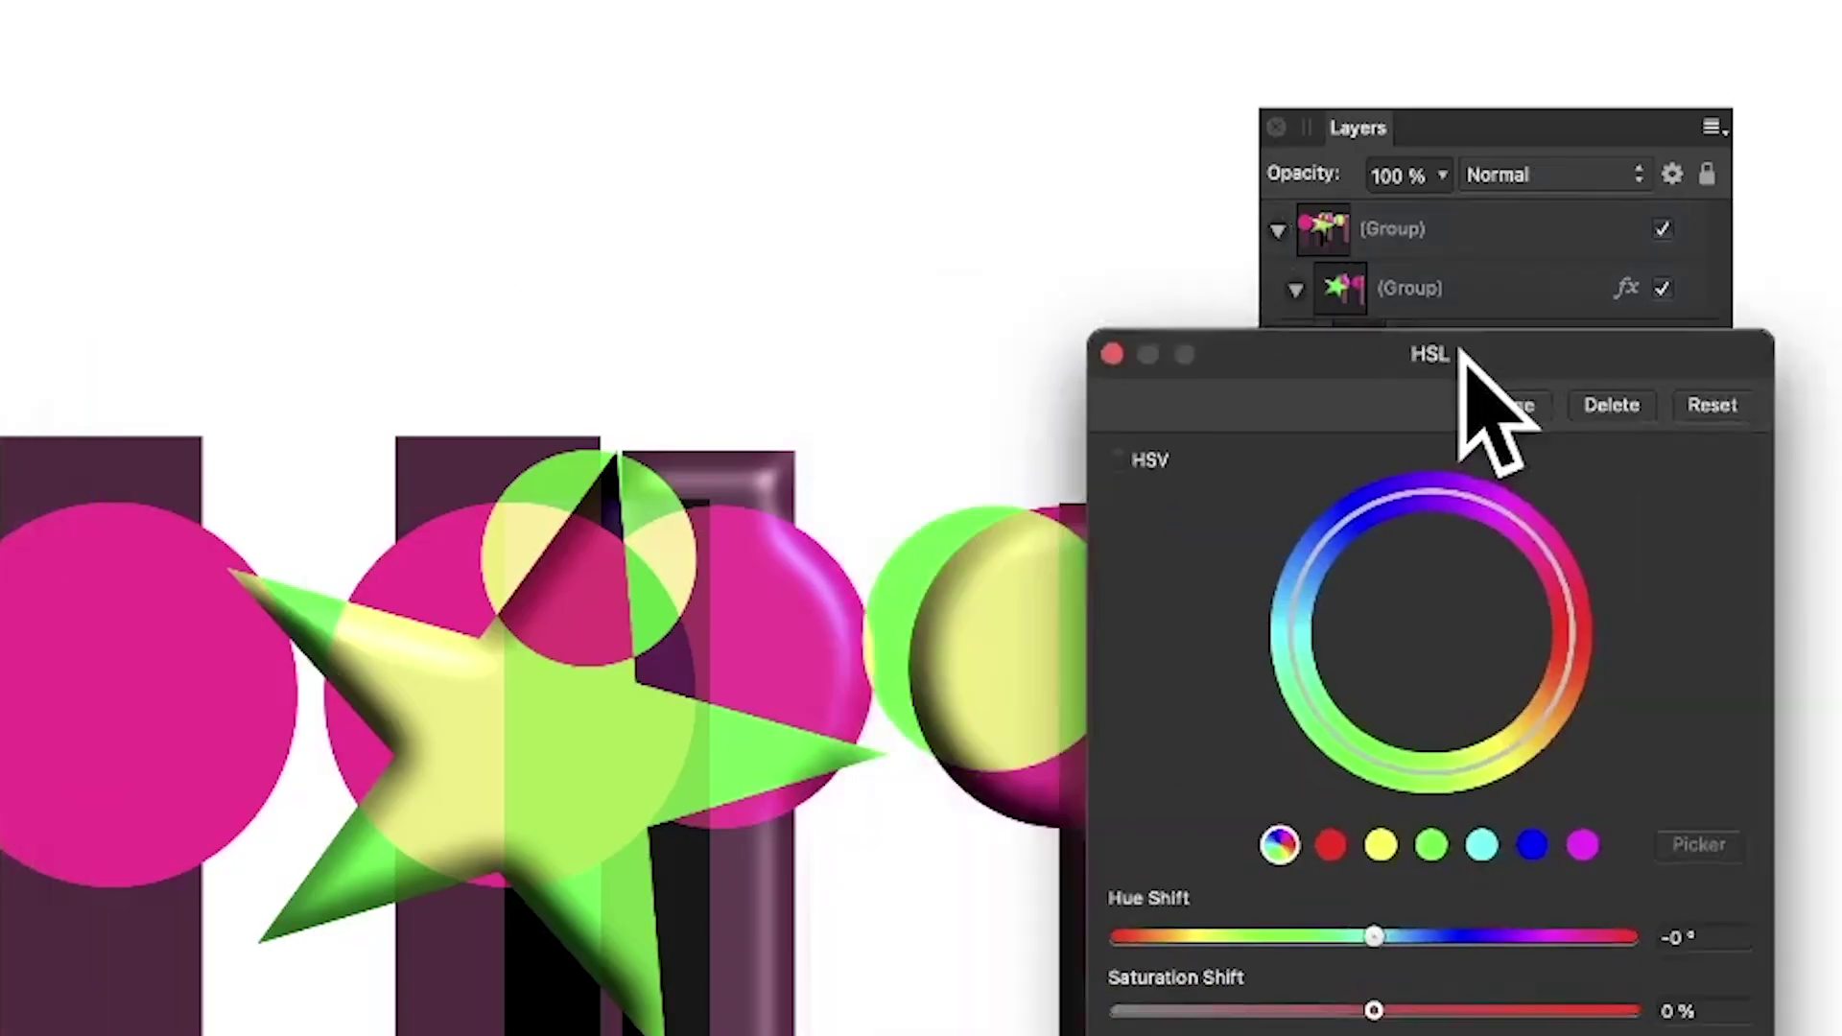
left_click_drag(1756, 1026, 1823, 1027)
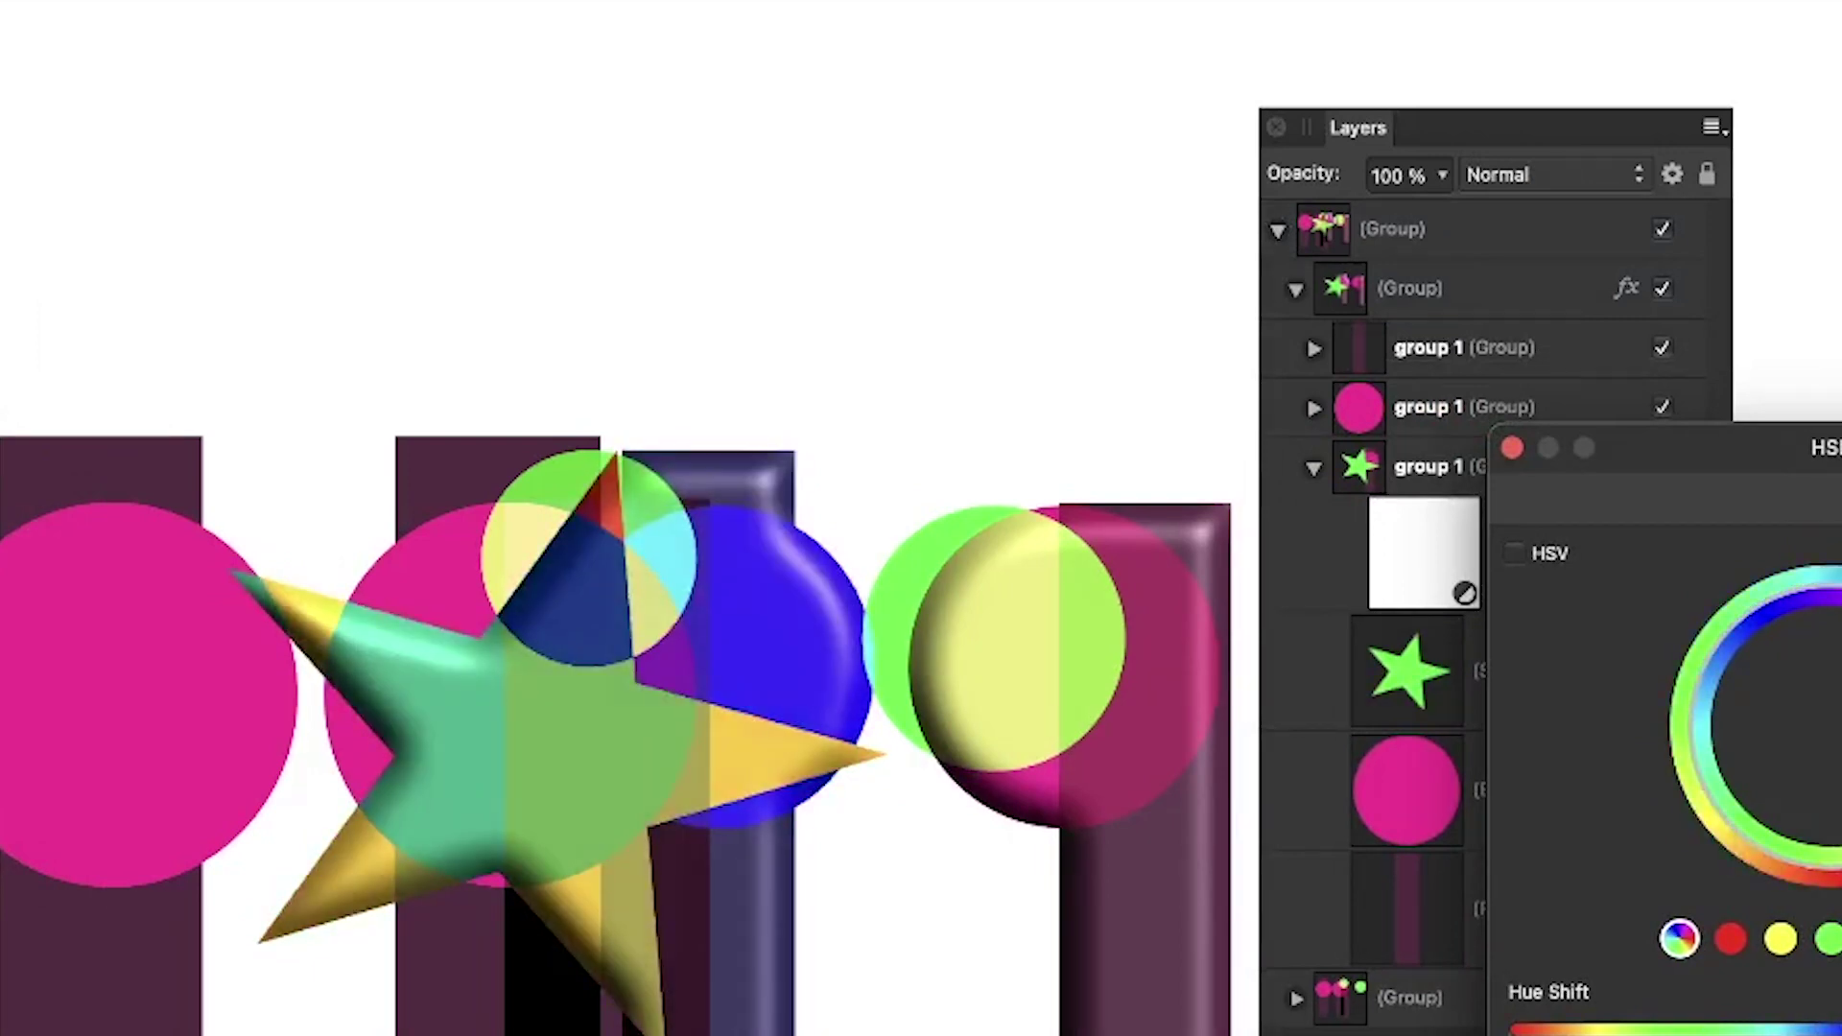
left_click_drag(1823, 1027, 1766, 1026)
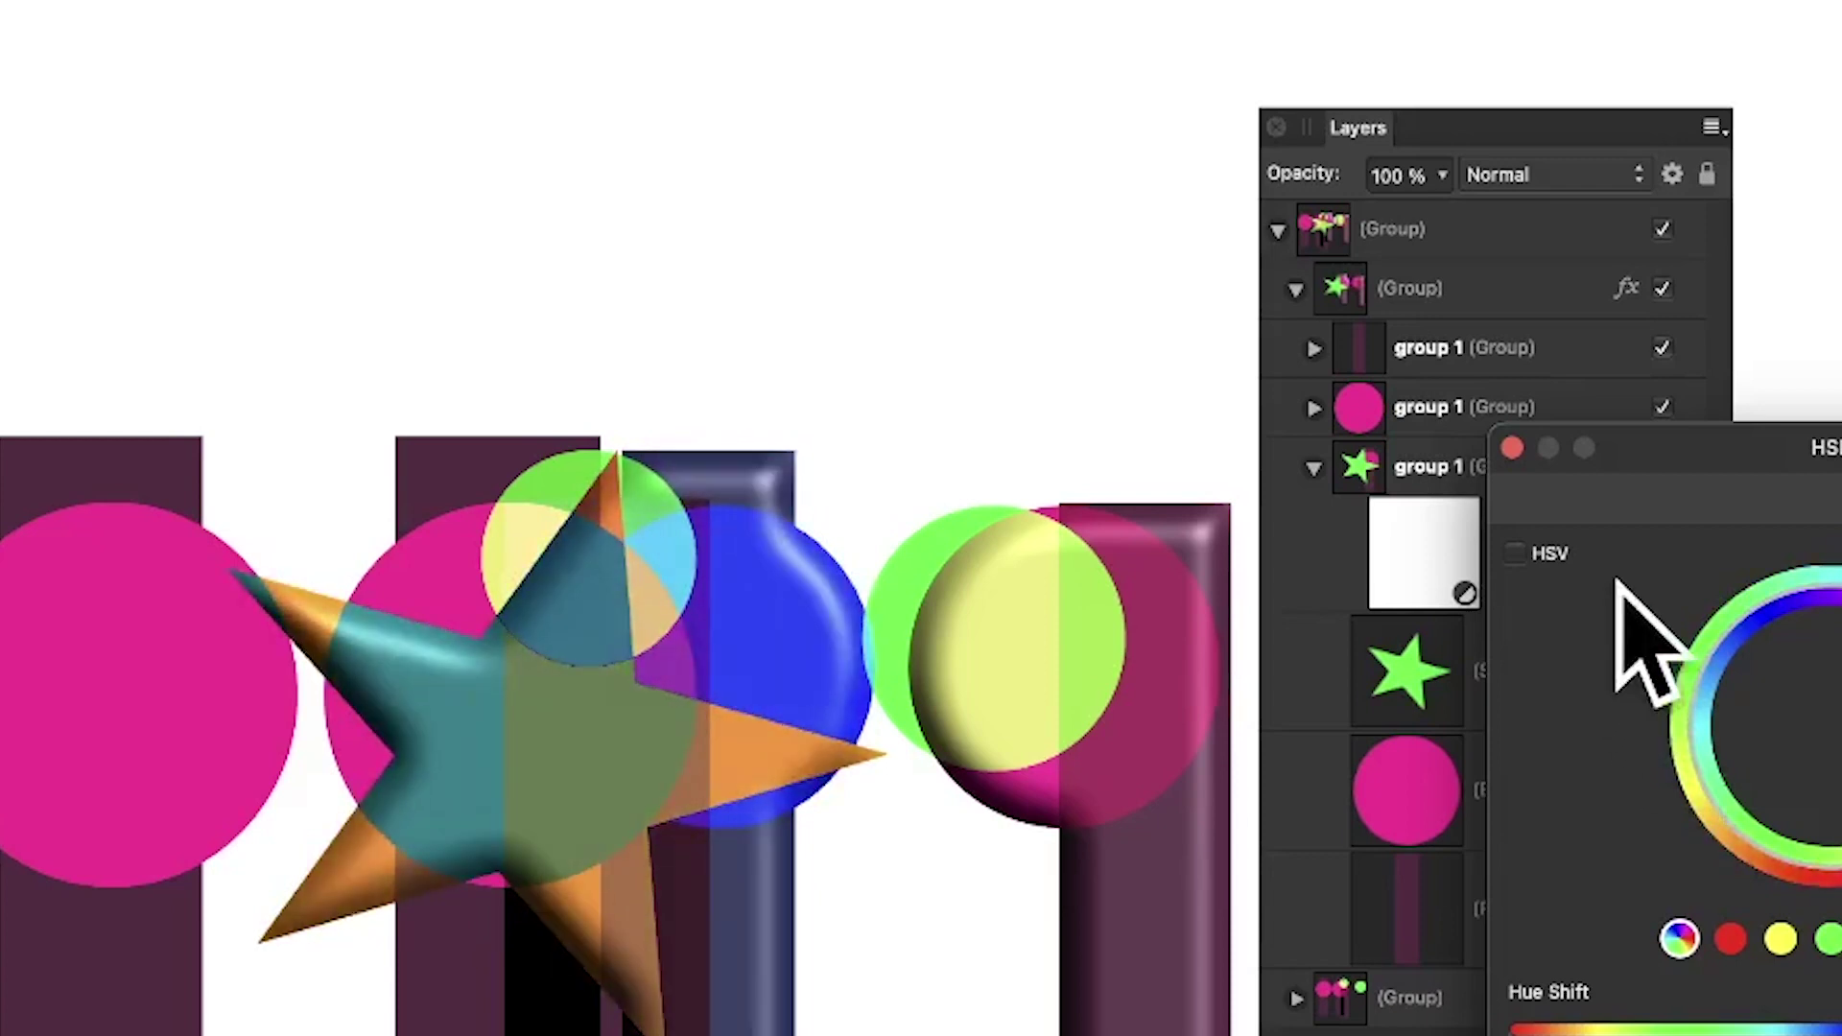
left_click(1513, 448)
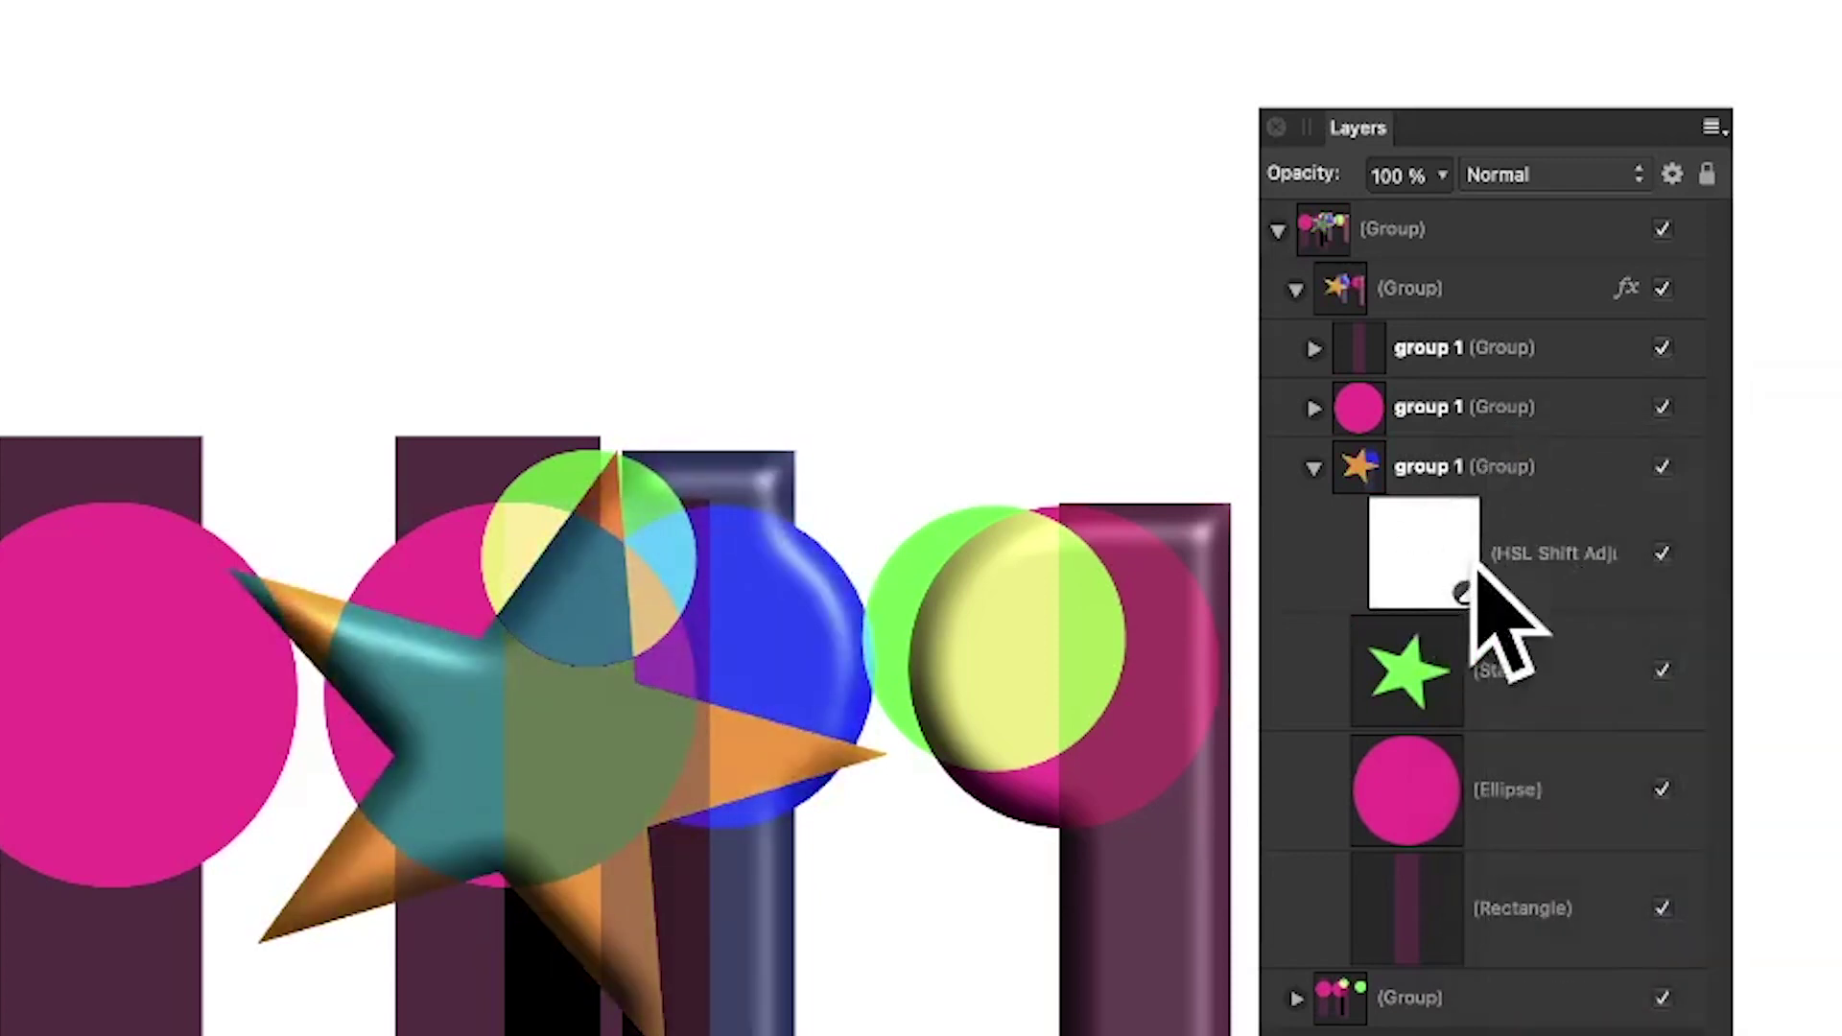
Re-expand the combined and effects groups to show the Rectangle and pink Ellipse, then select the Ellipse
left_click(1314, 468)
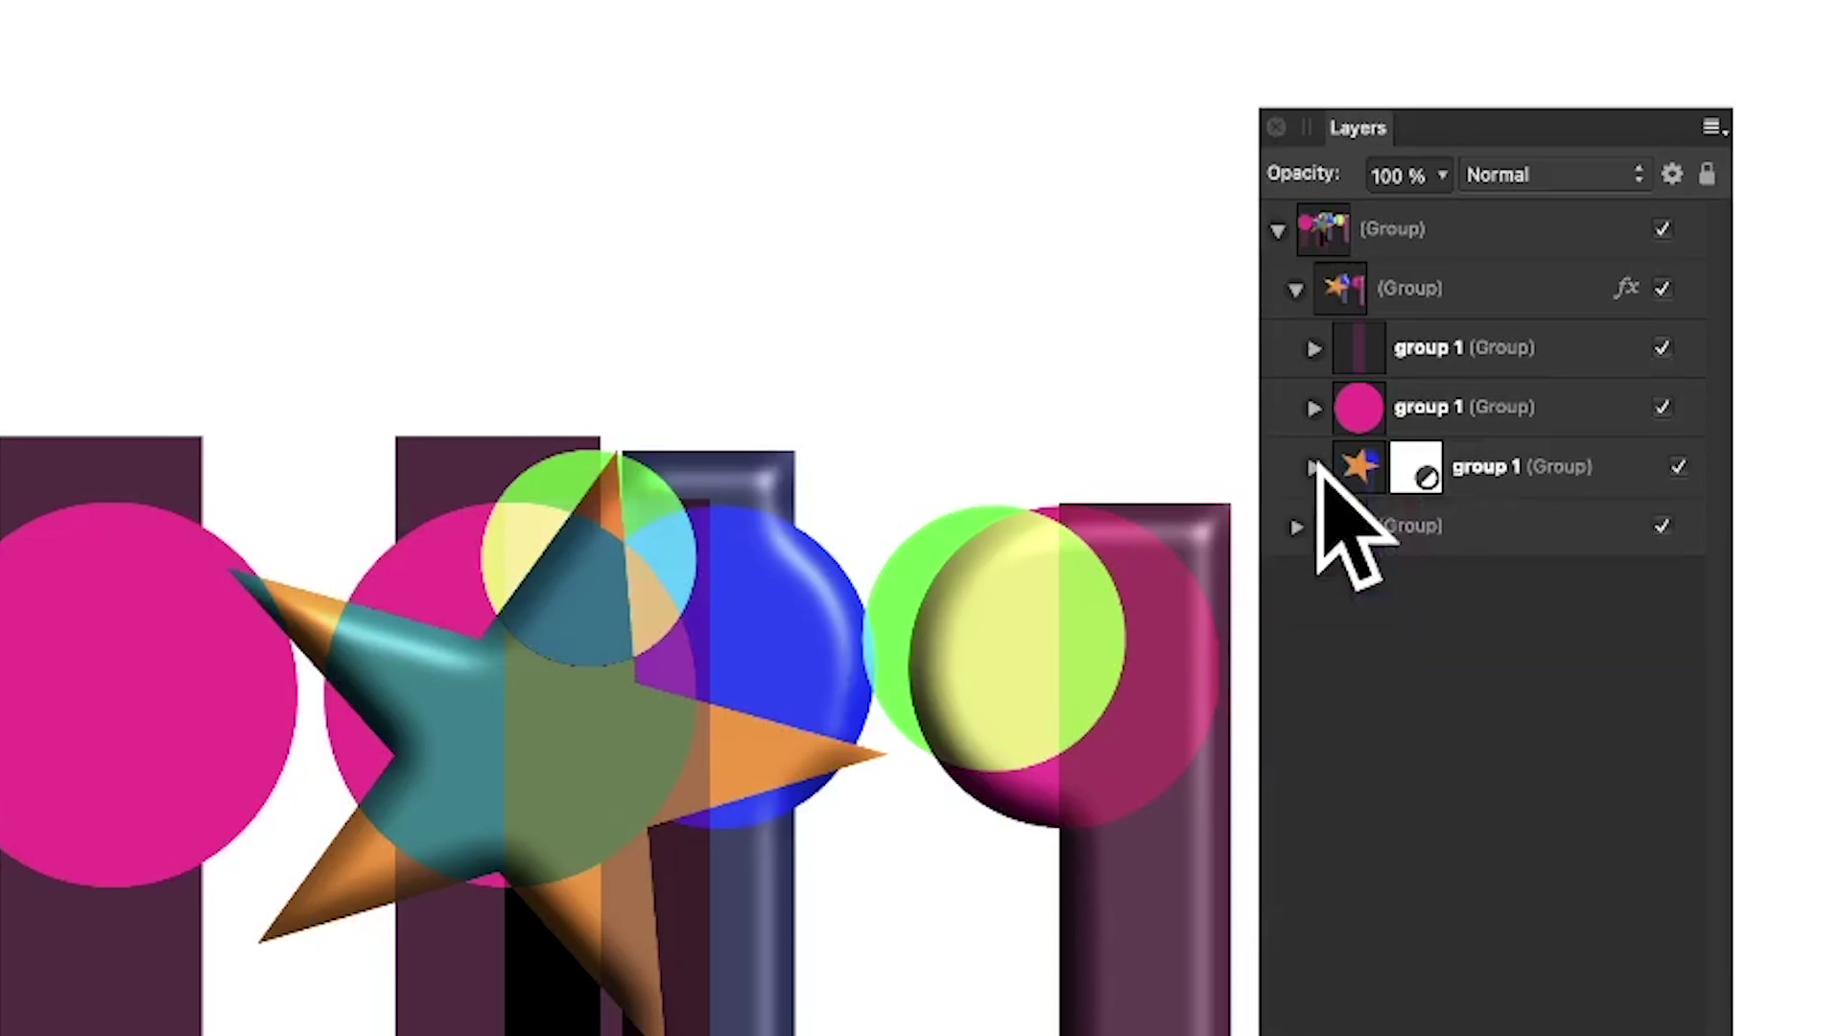
left_click(1293, 288)
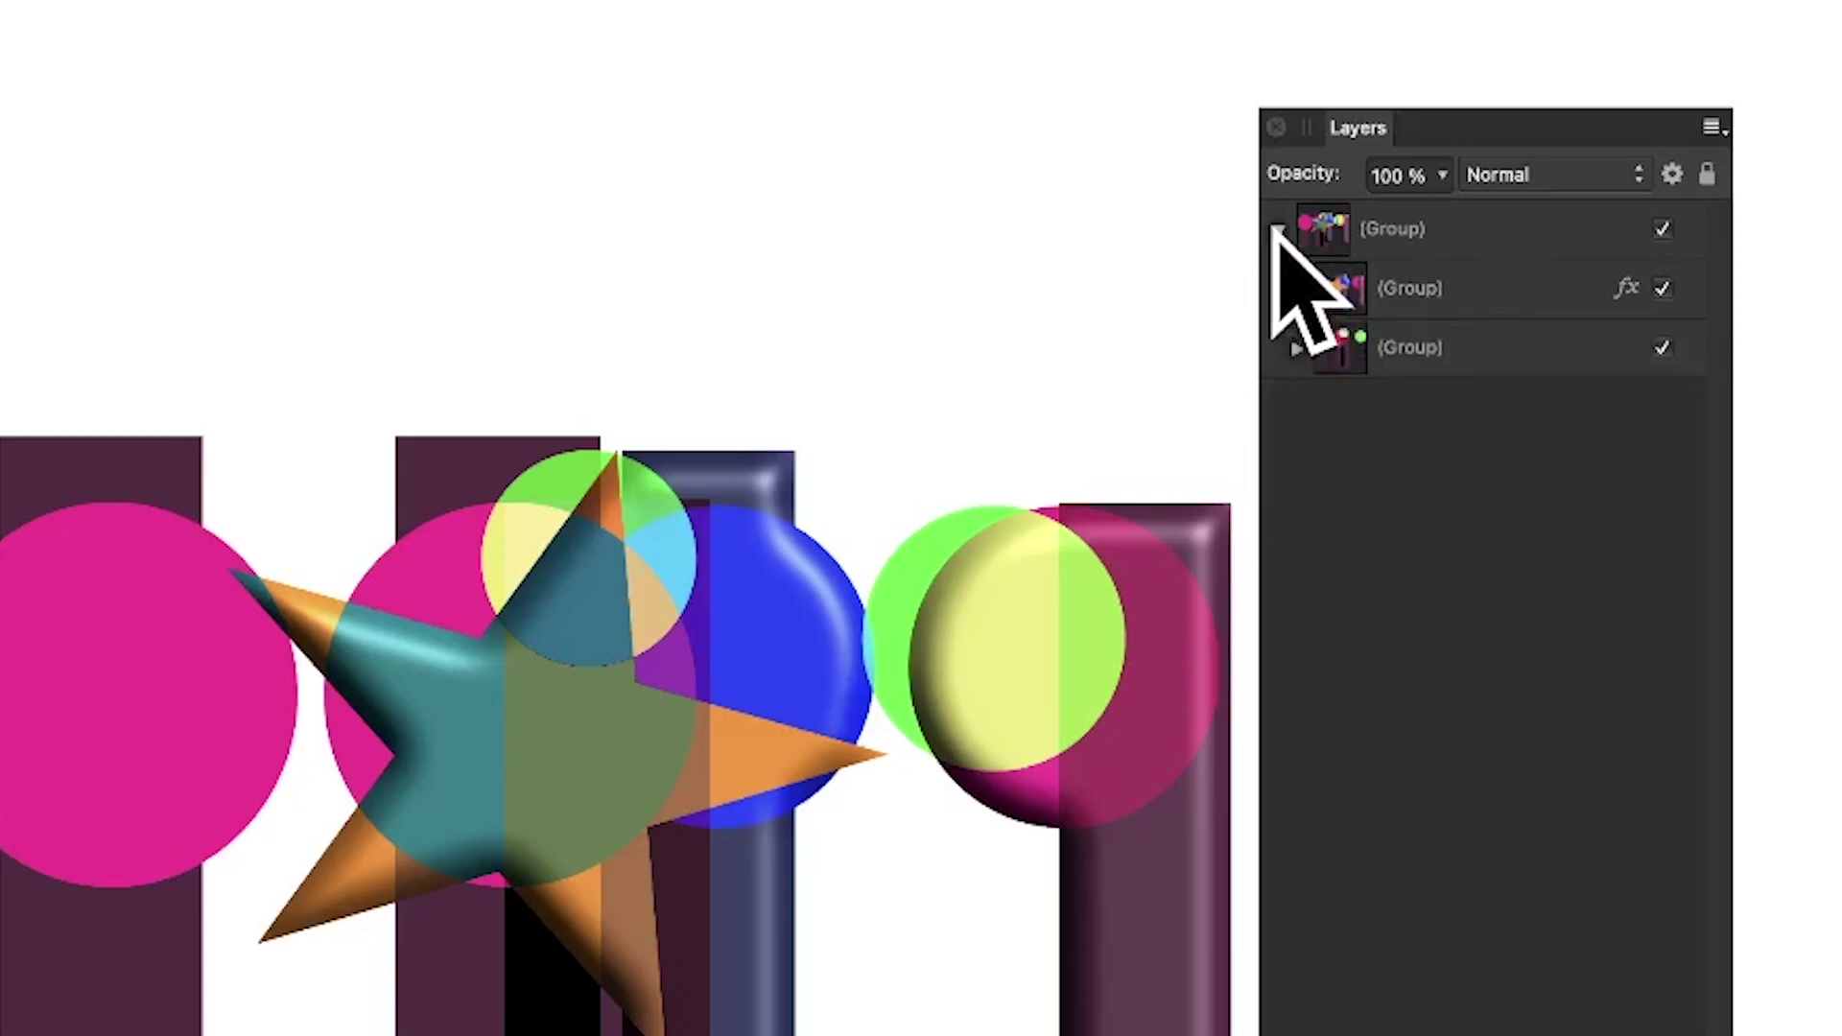
left_click(1278, 229)
left_click(1284, 236)
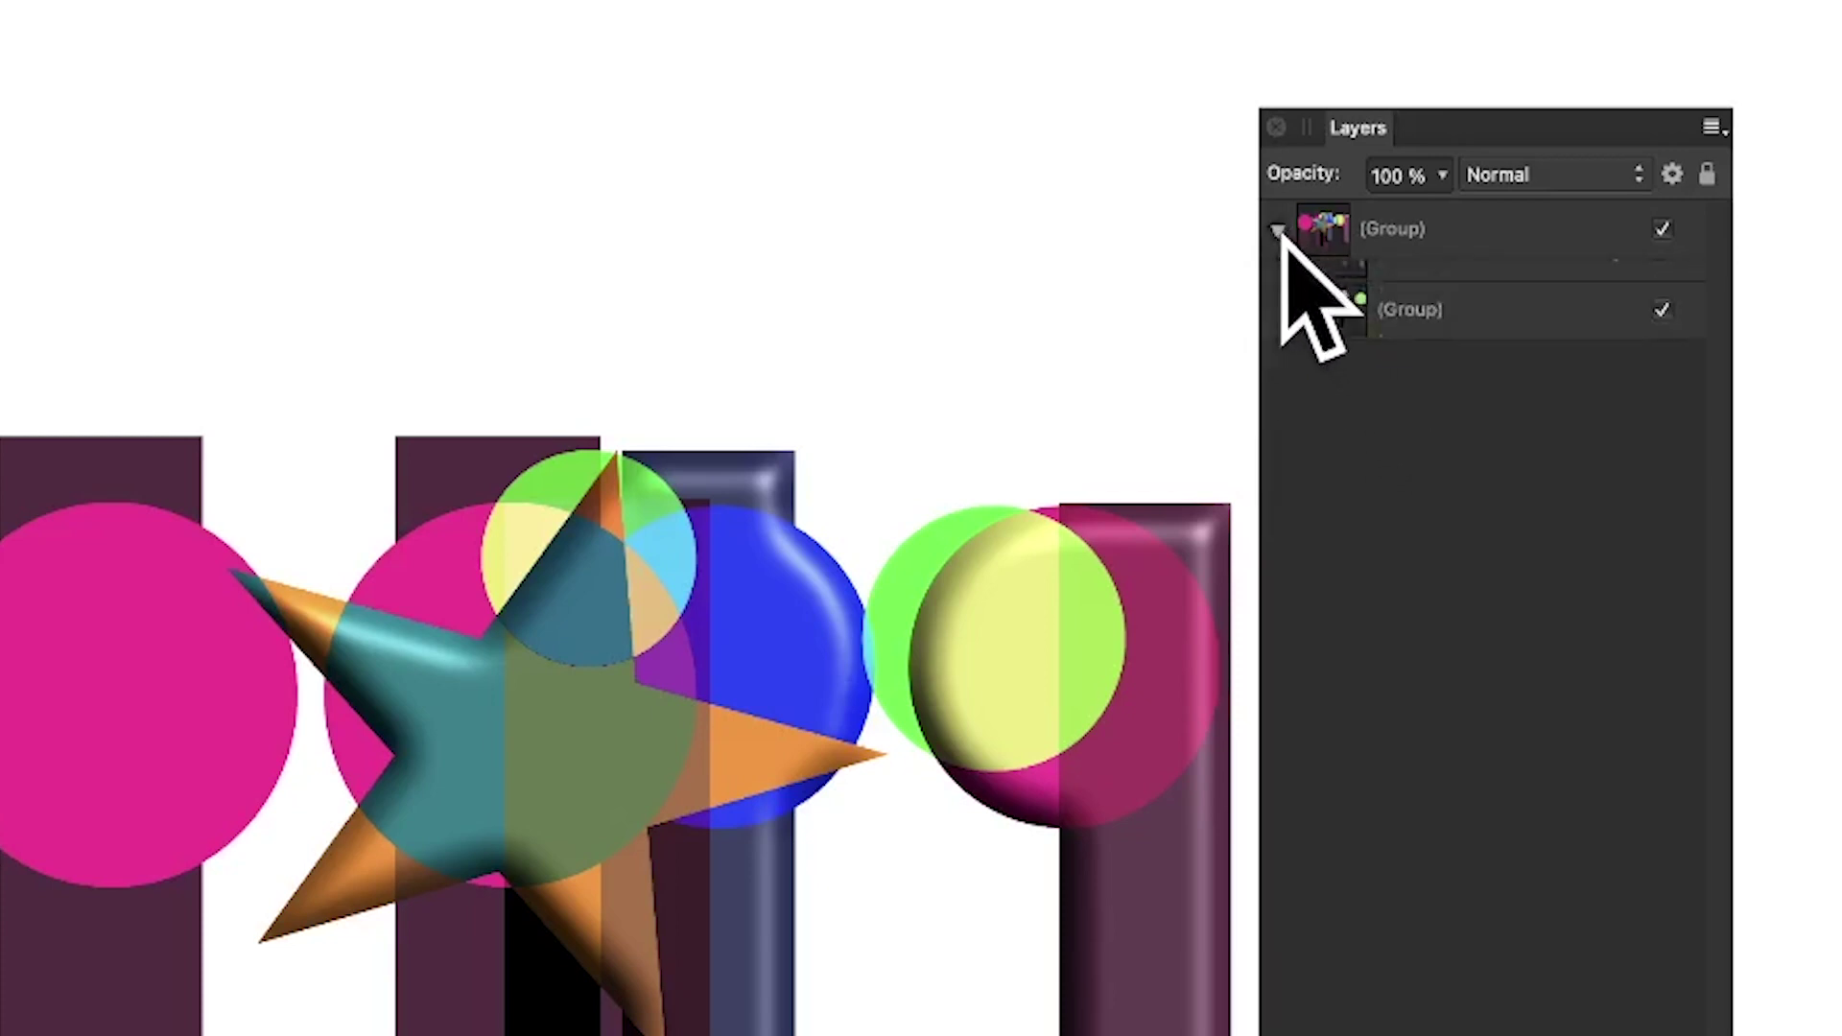
left_click(1296, 288)
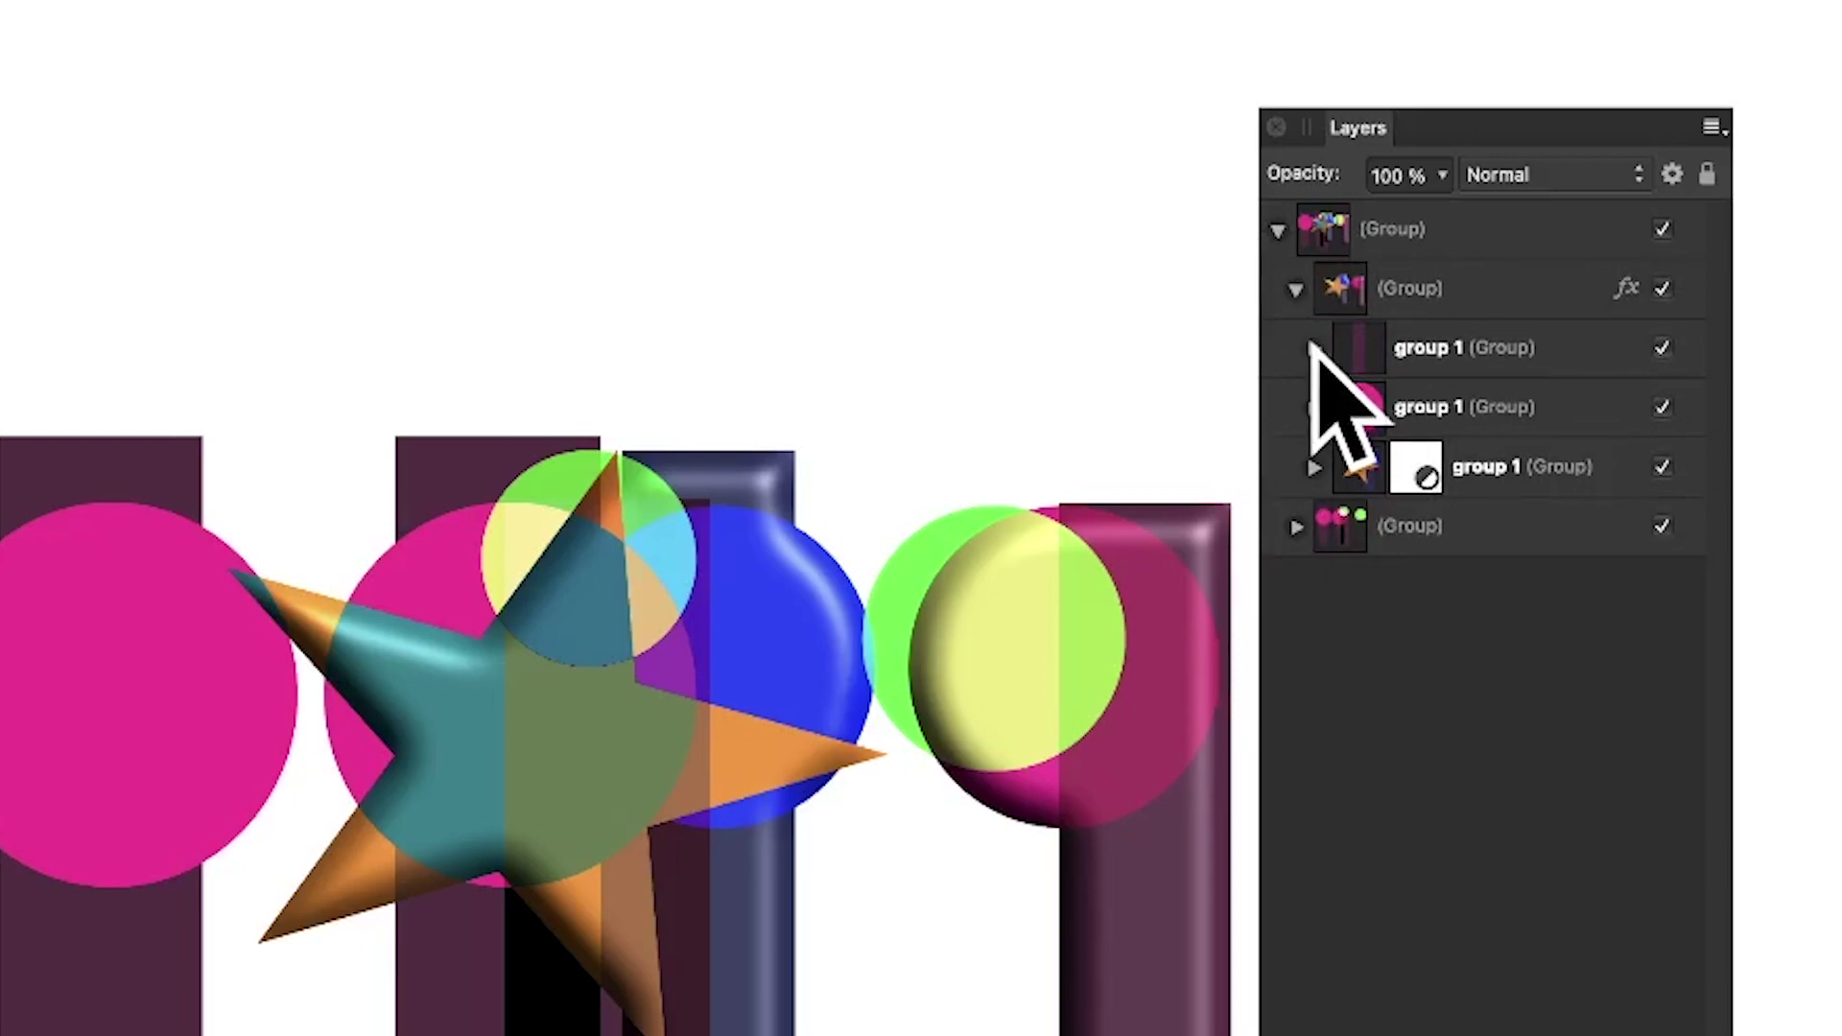
left_click(1312, 348)
left_click(1314, 526)
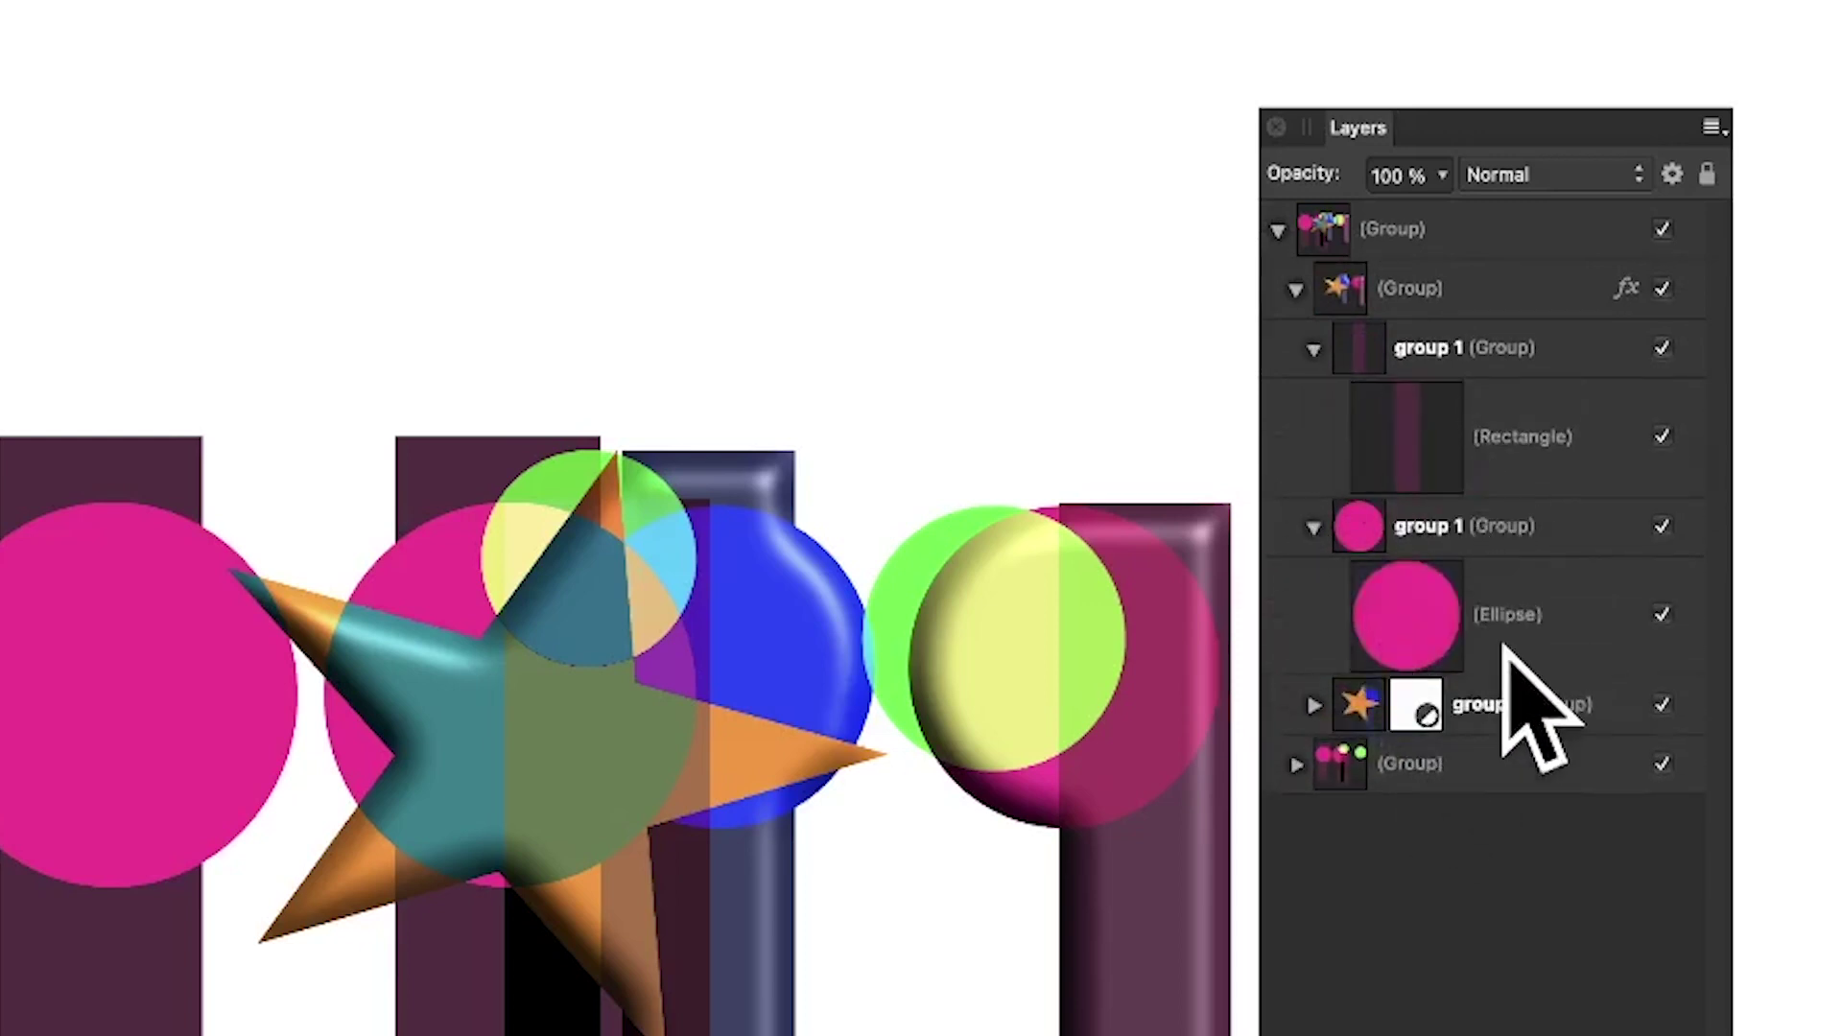
left_click(1473, 662)
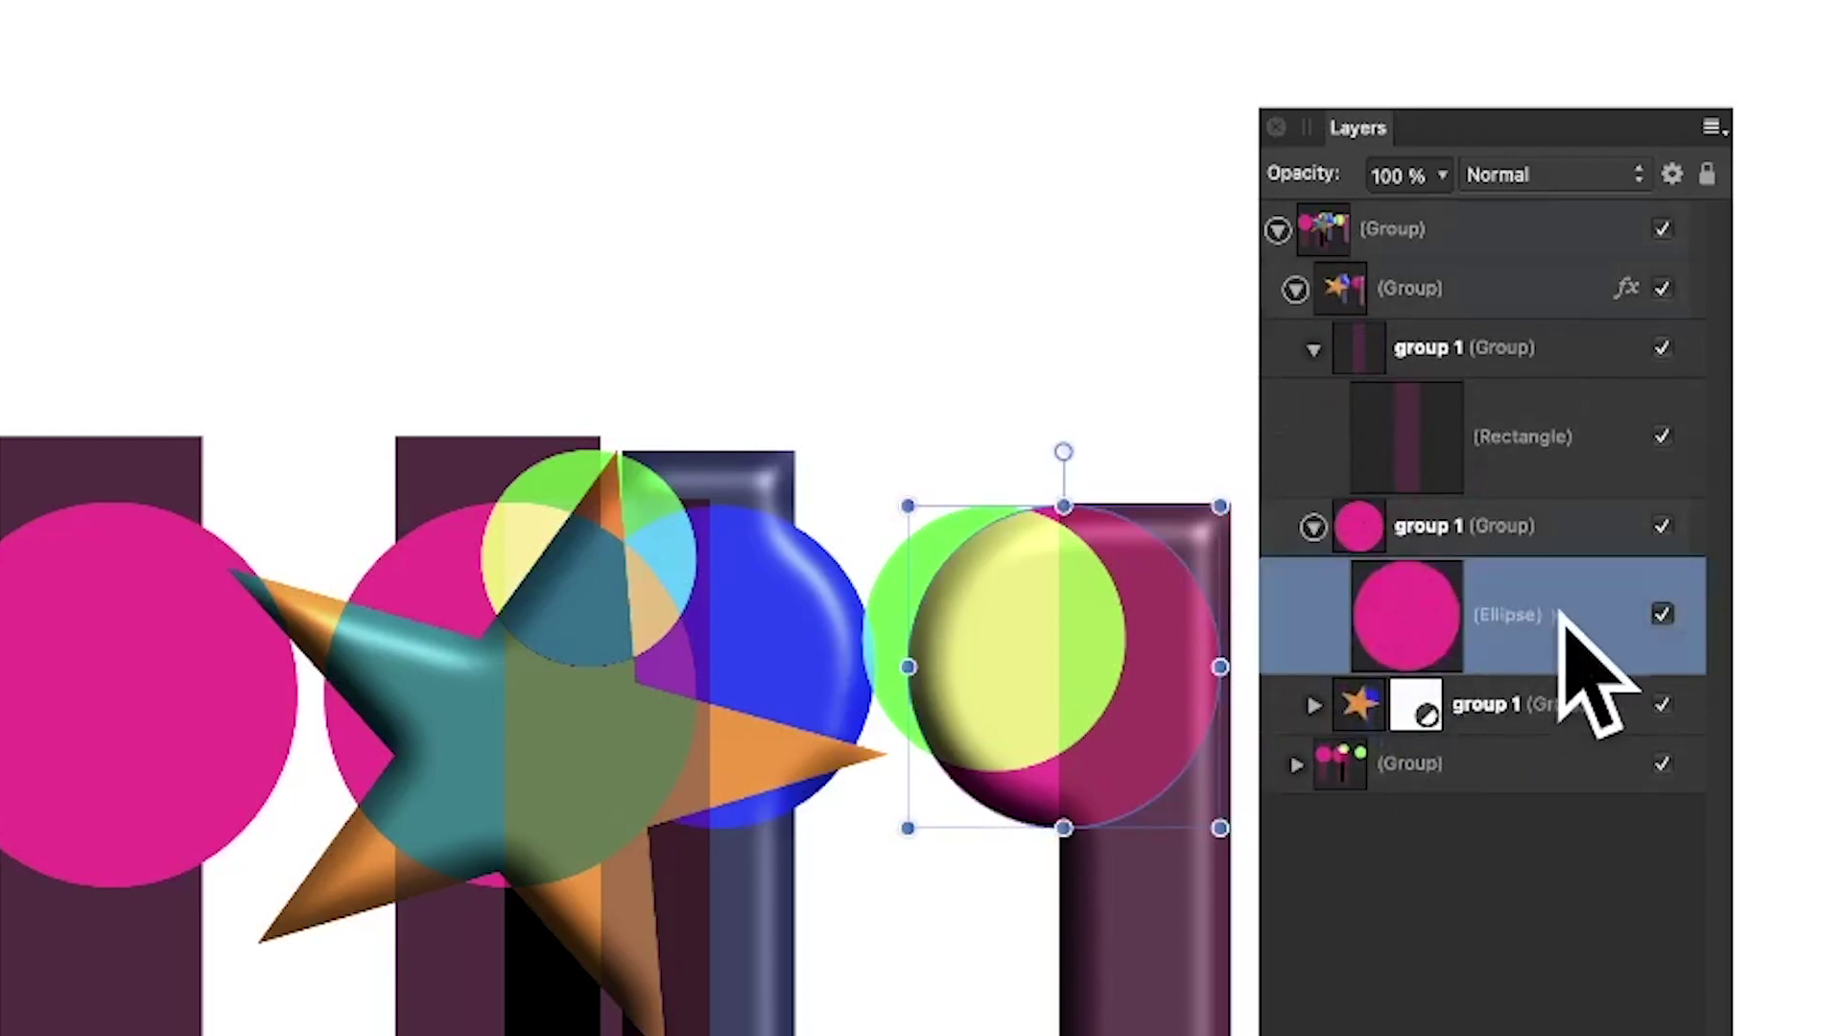